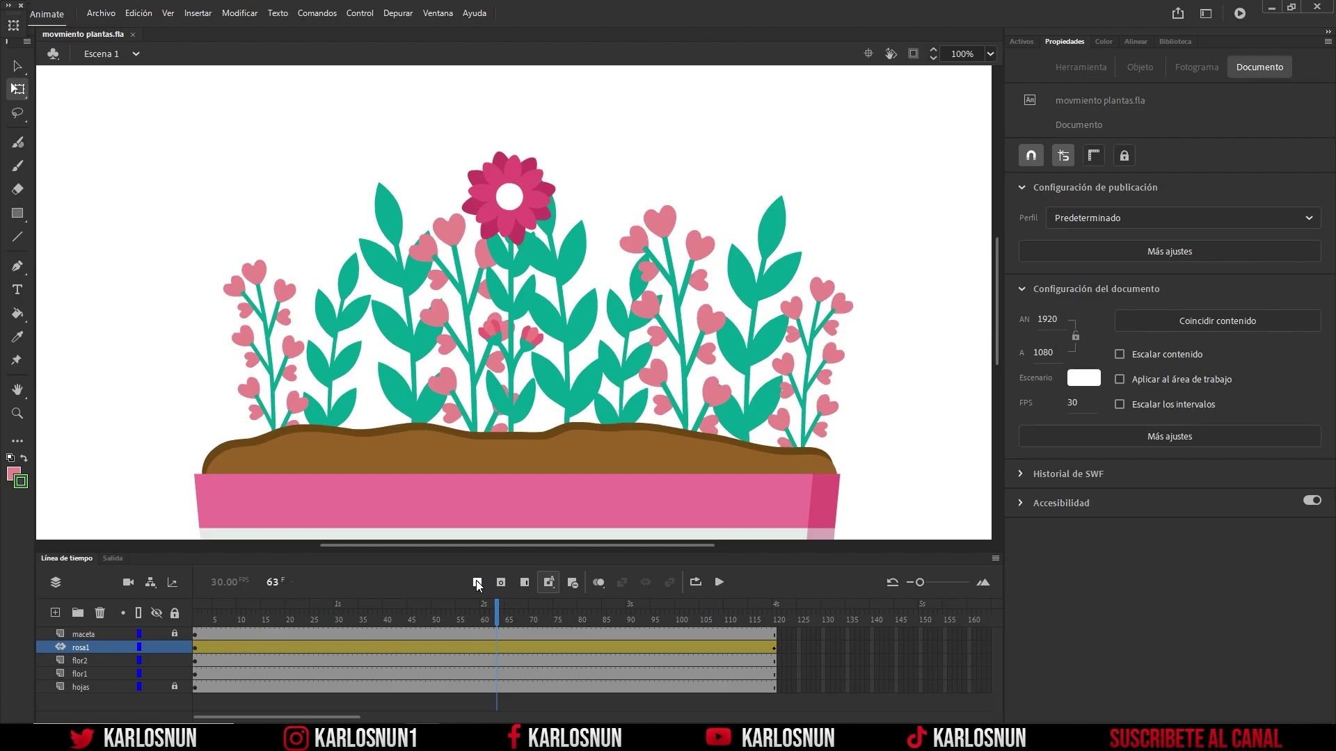
Step: Create a new Full HD document of 1920 x 1080 at 30 fps for ActionScript 3.0
click(101, 15)
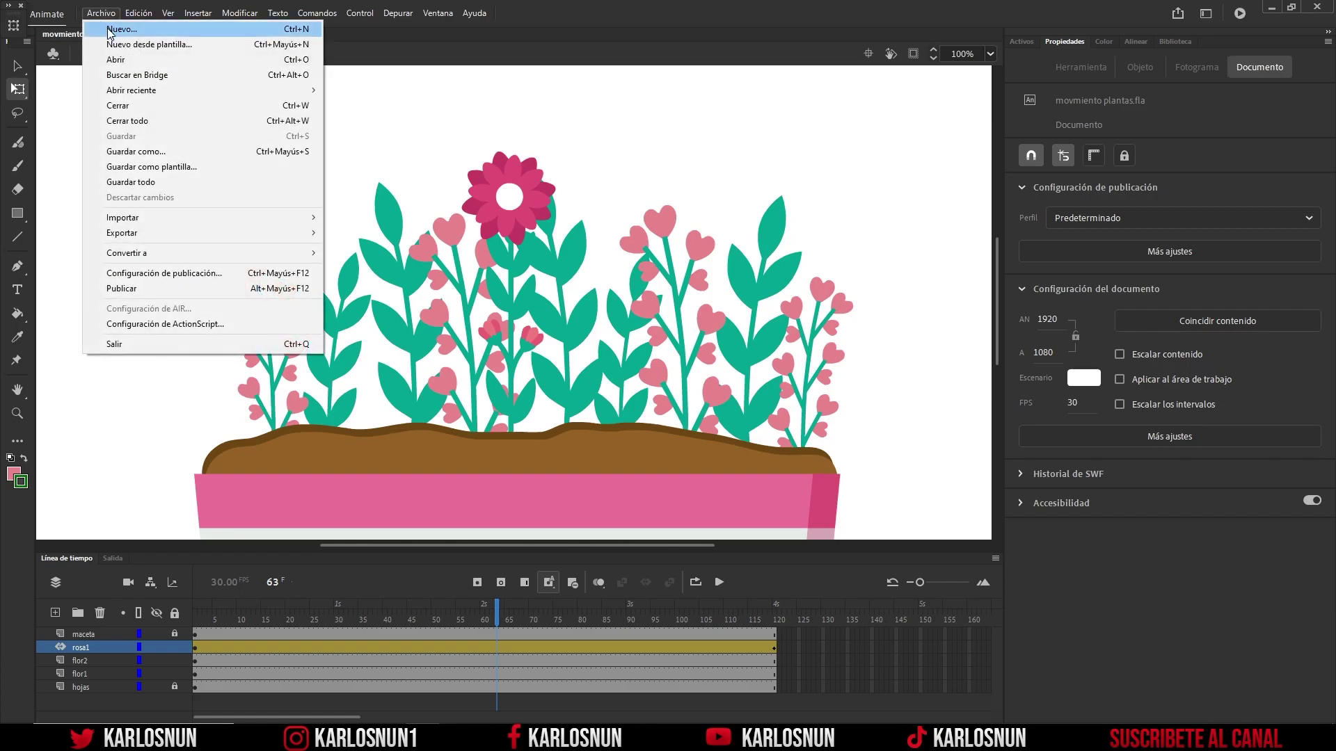
click(111, 30)
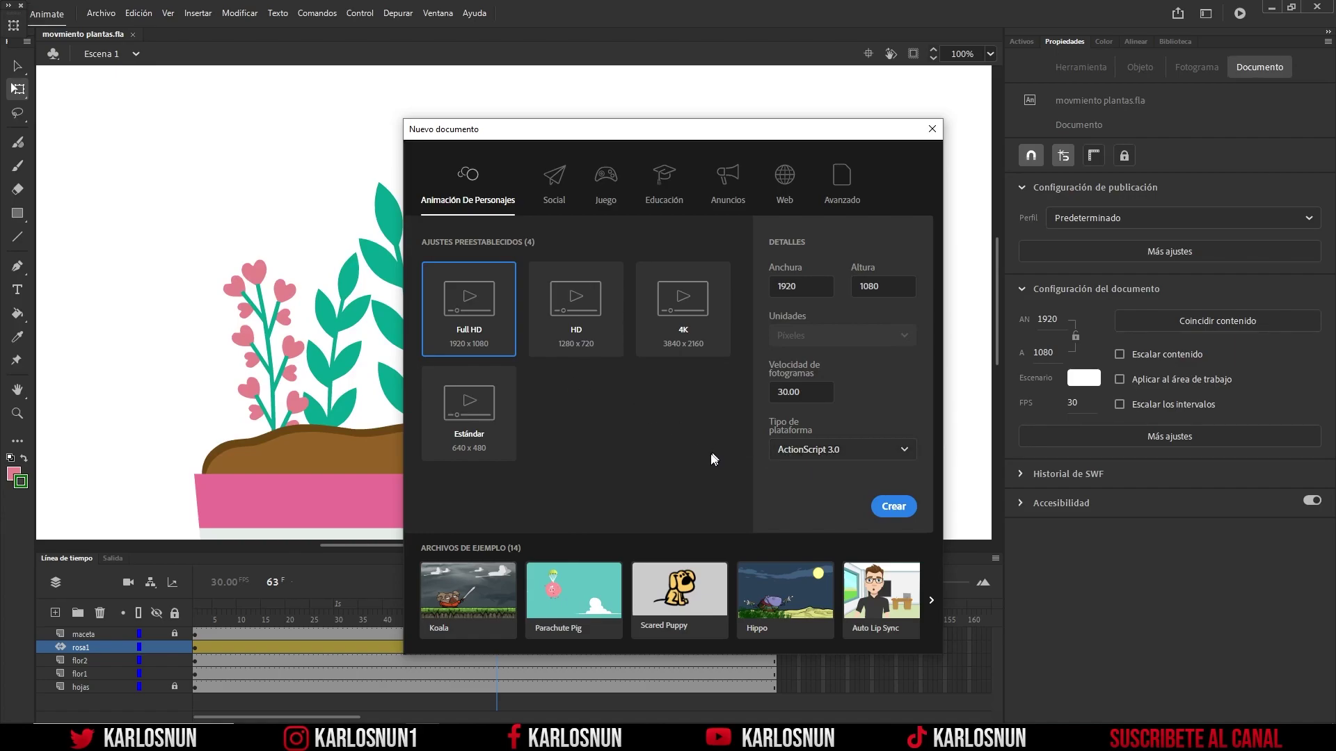
click(887, 508)
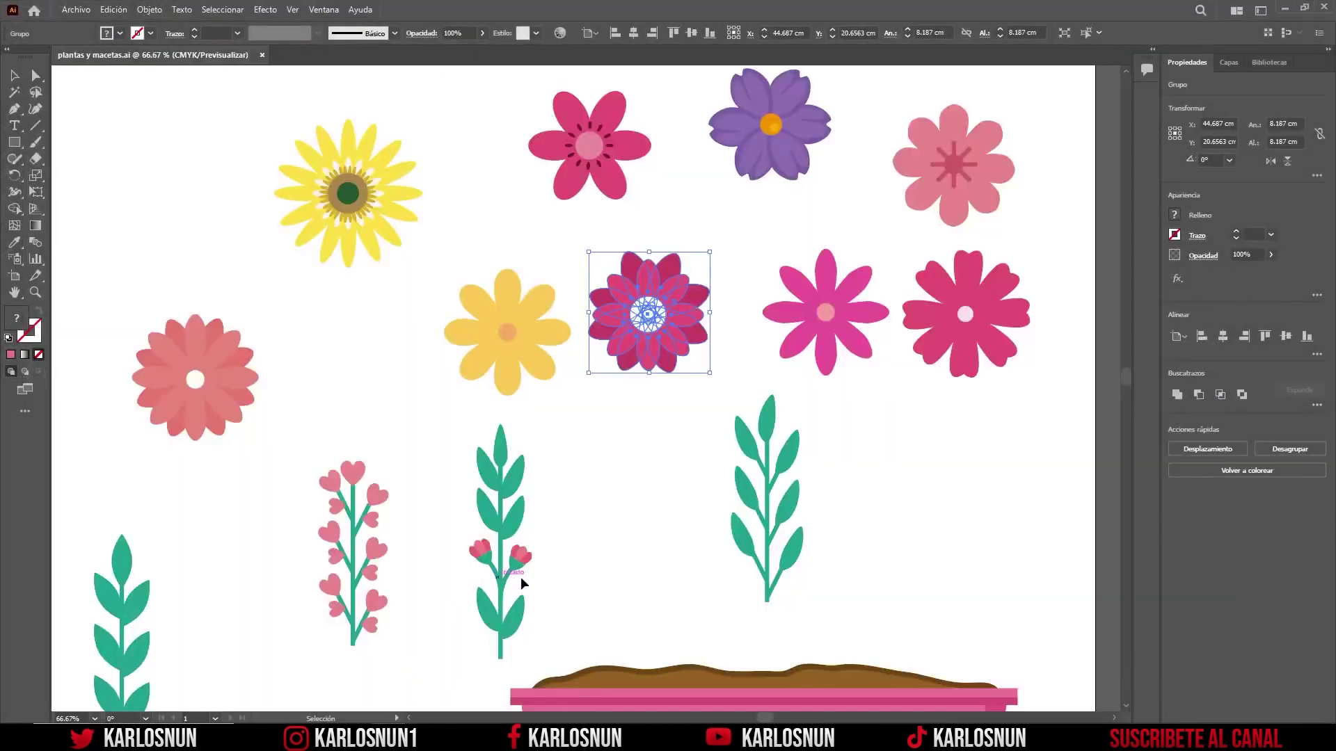
Step: Bring the green leafy branch from the Illustrator file into the new Animate document, using AI import preferences and keeping layers
click(603, 562)
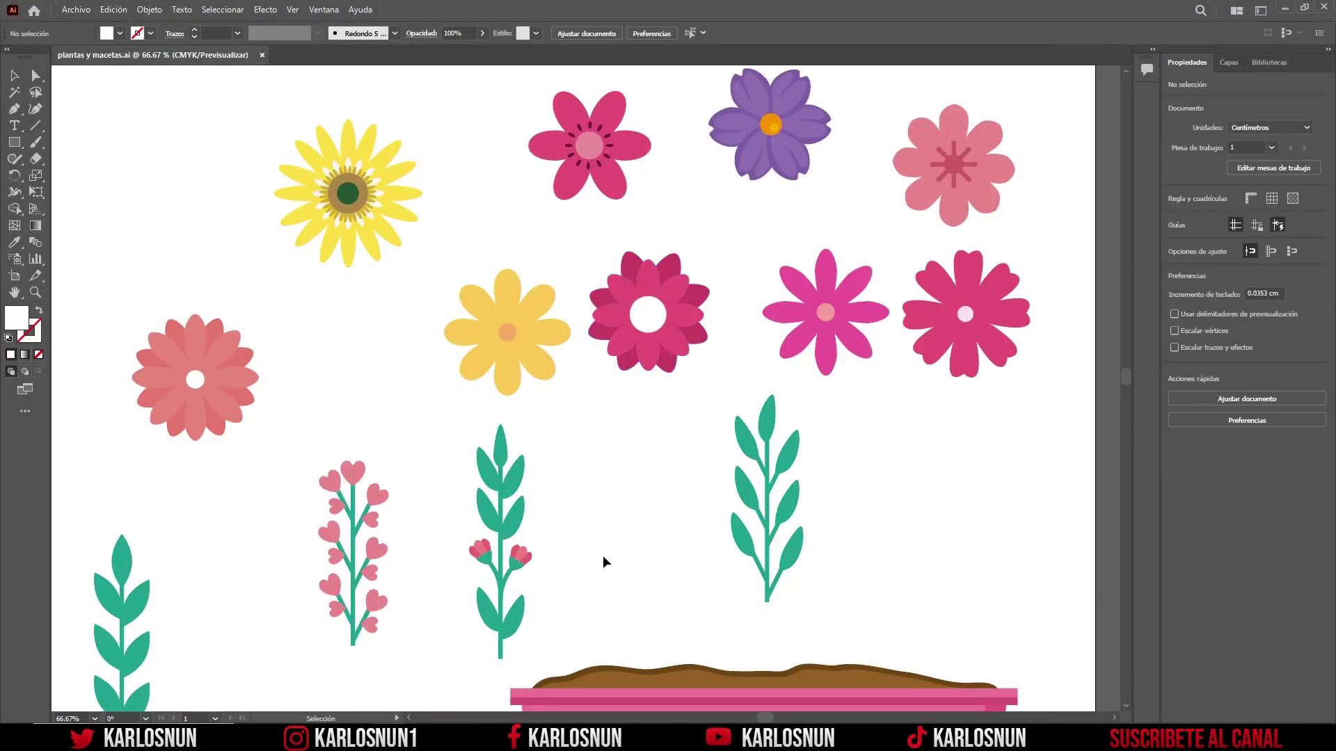
key(ctrl+minus)
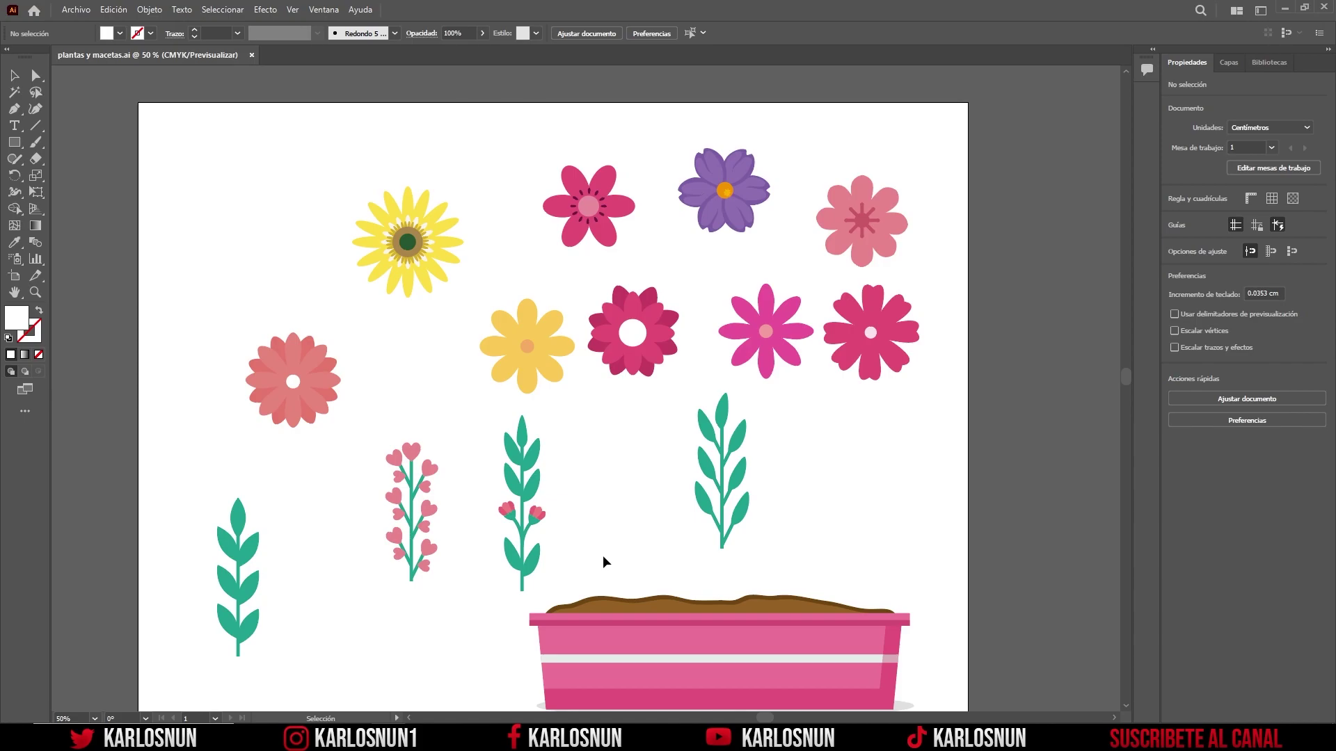
drag(244, 555, 345, 519)
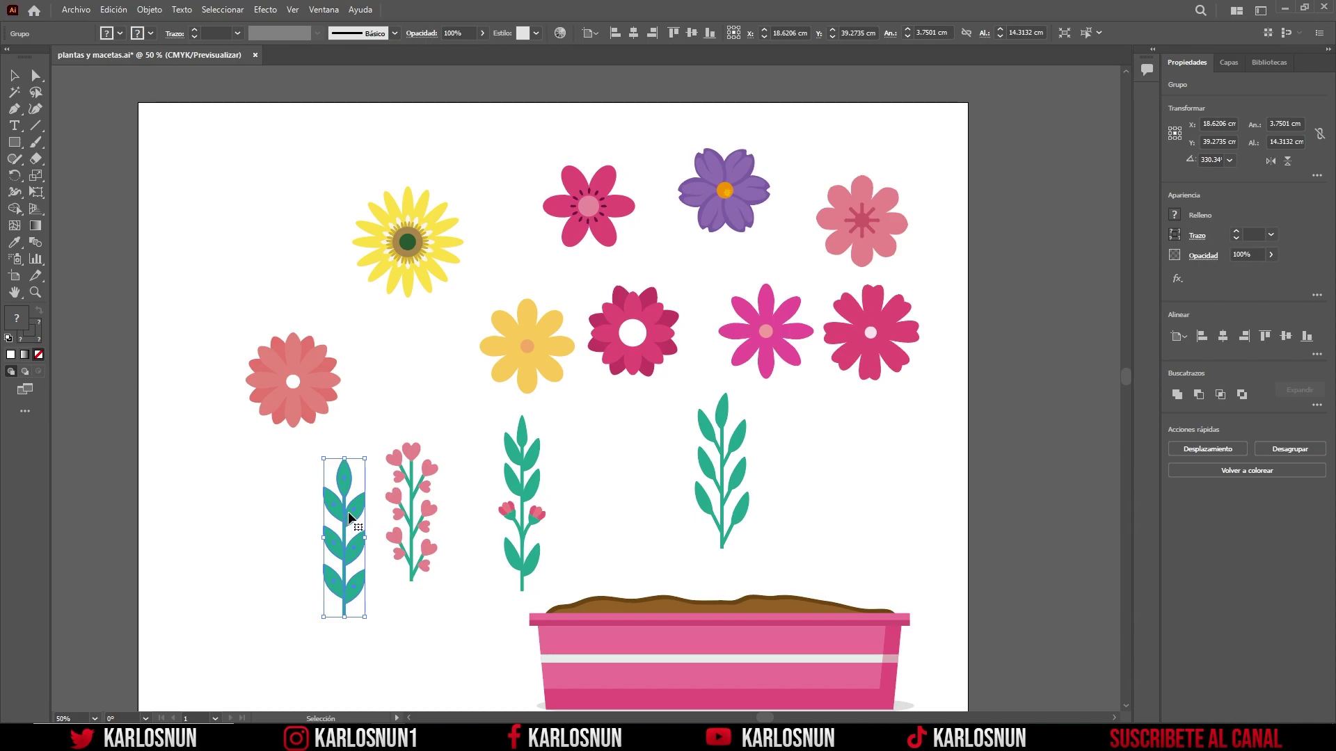
drag(350, 518, 425, 721)
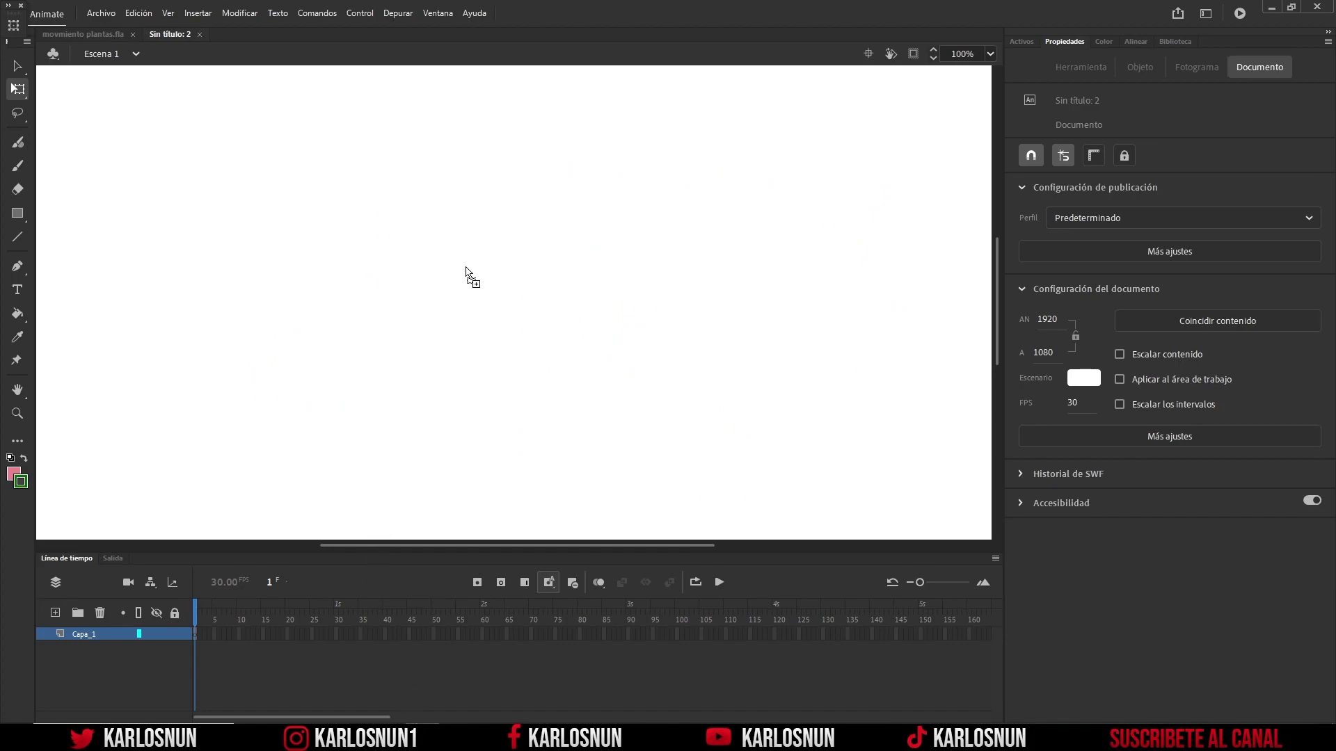
key(ctrl+v)
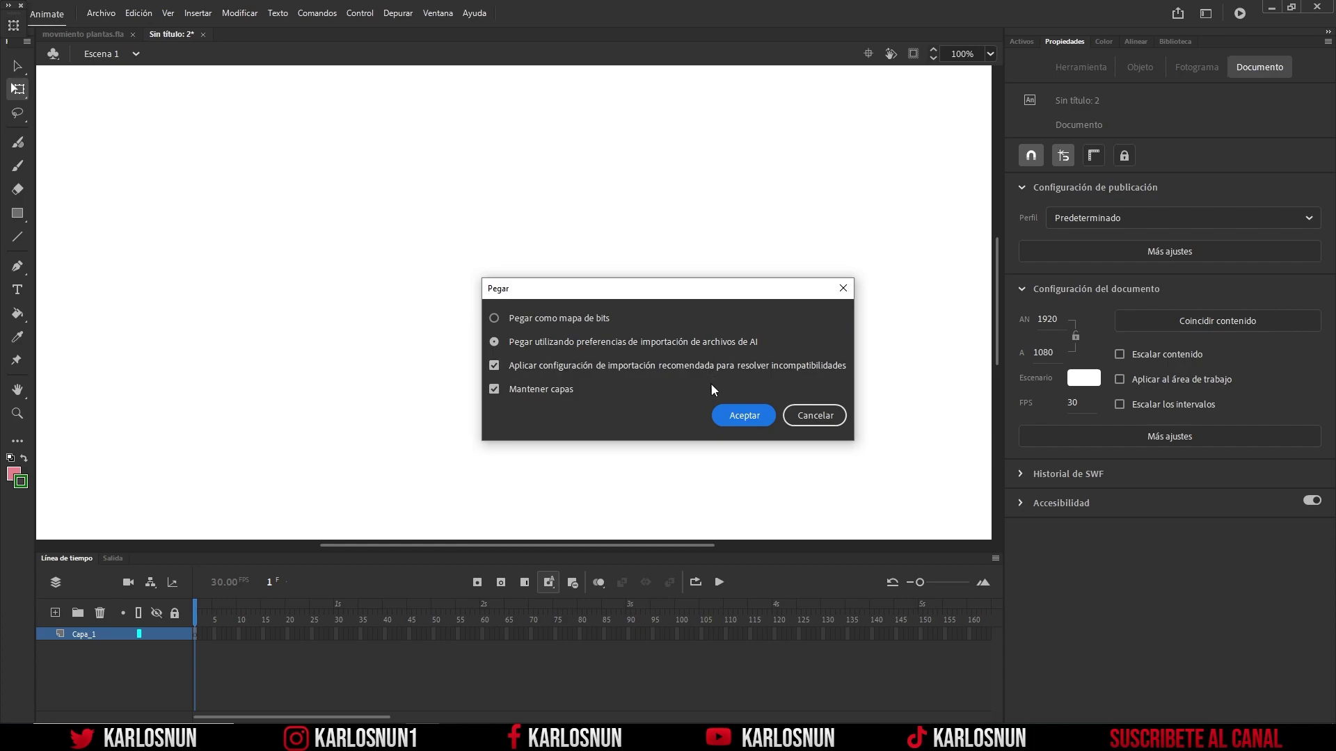
click(735, 414)
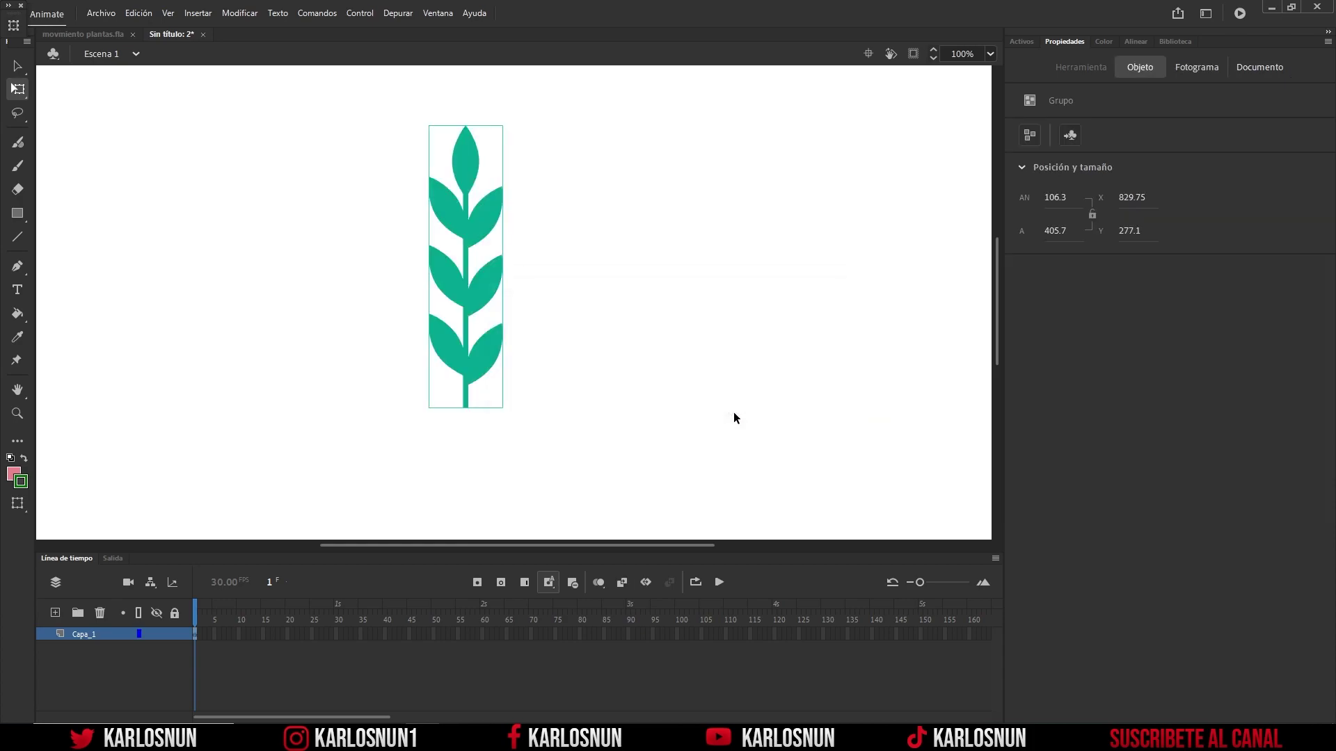
Step: Reposition the branch on the stage at about X 763.75, Y 329.1
drag(449, 227, 452, 262)
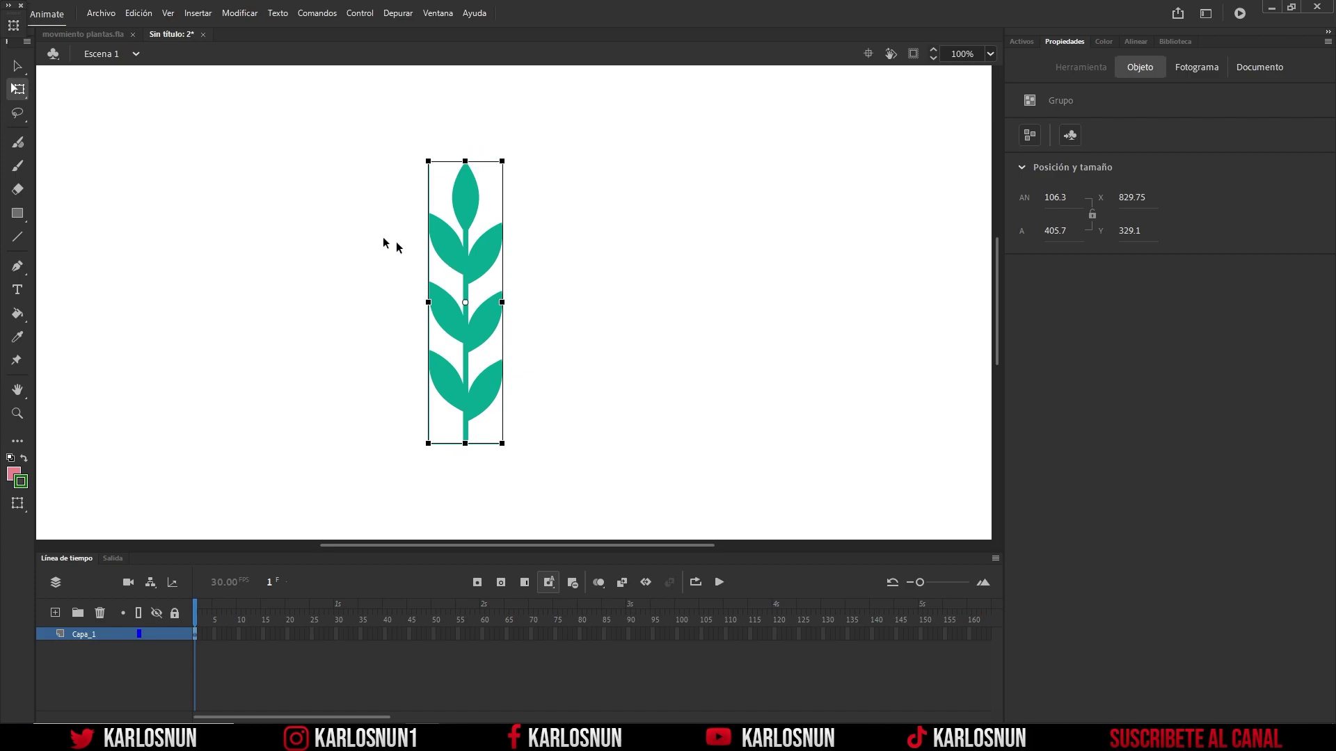
click(25, 70)
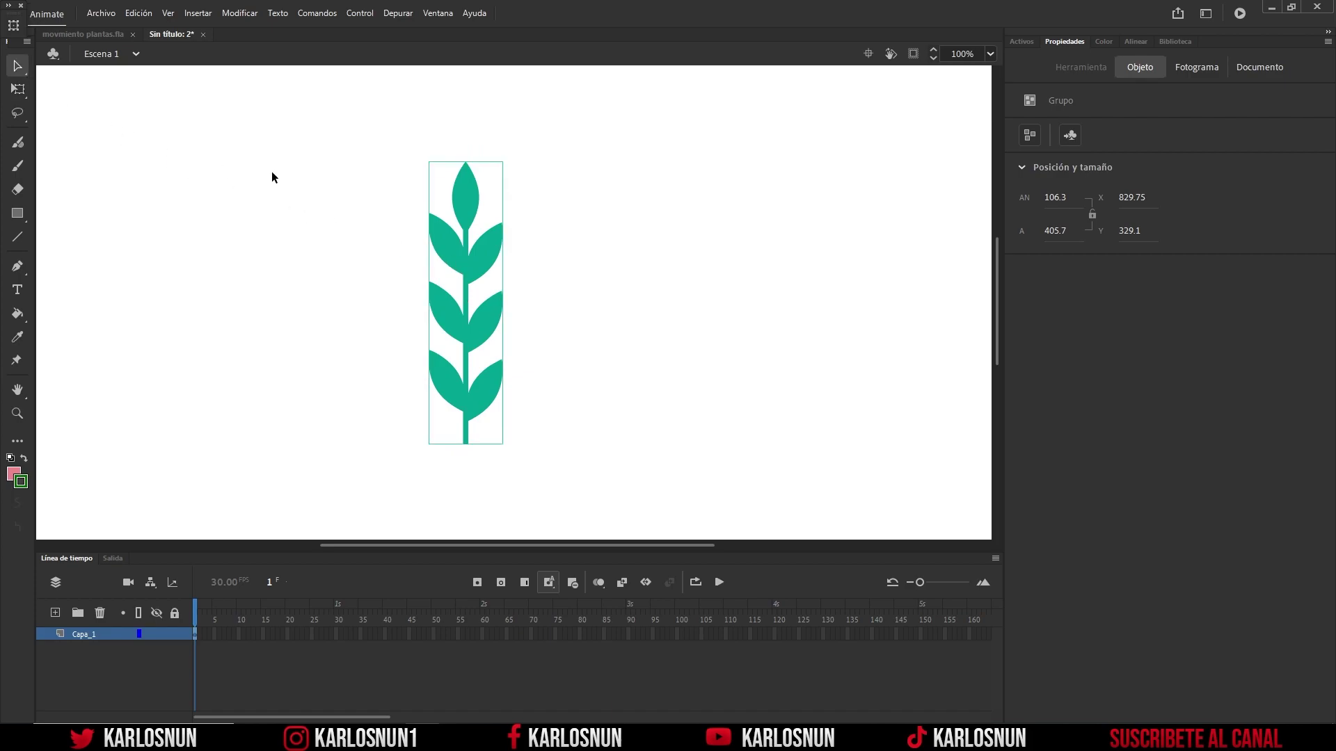
drag(465, 307, 419, 306)
click(791, 334)
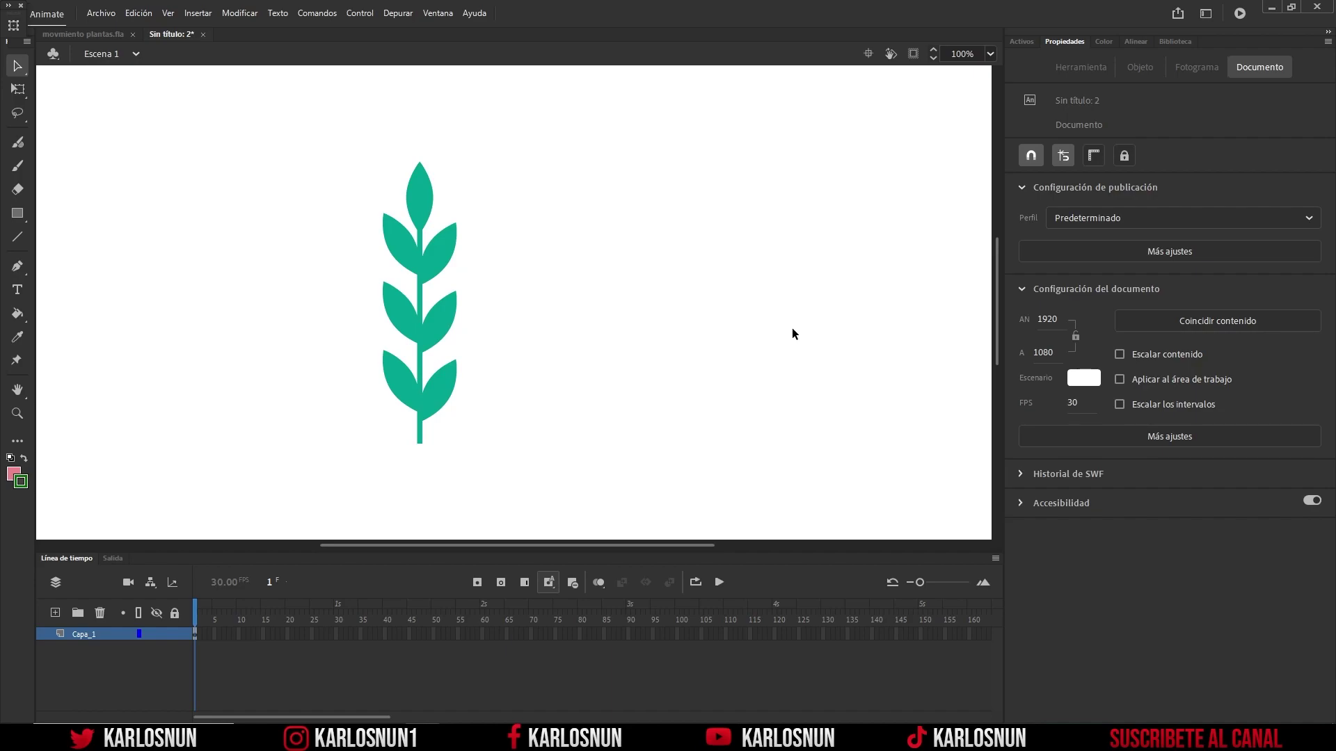
Step: Break apart the branch group twice so its leaves and stem become raw shapes
click(436, 259)
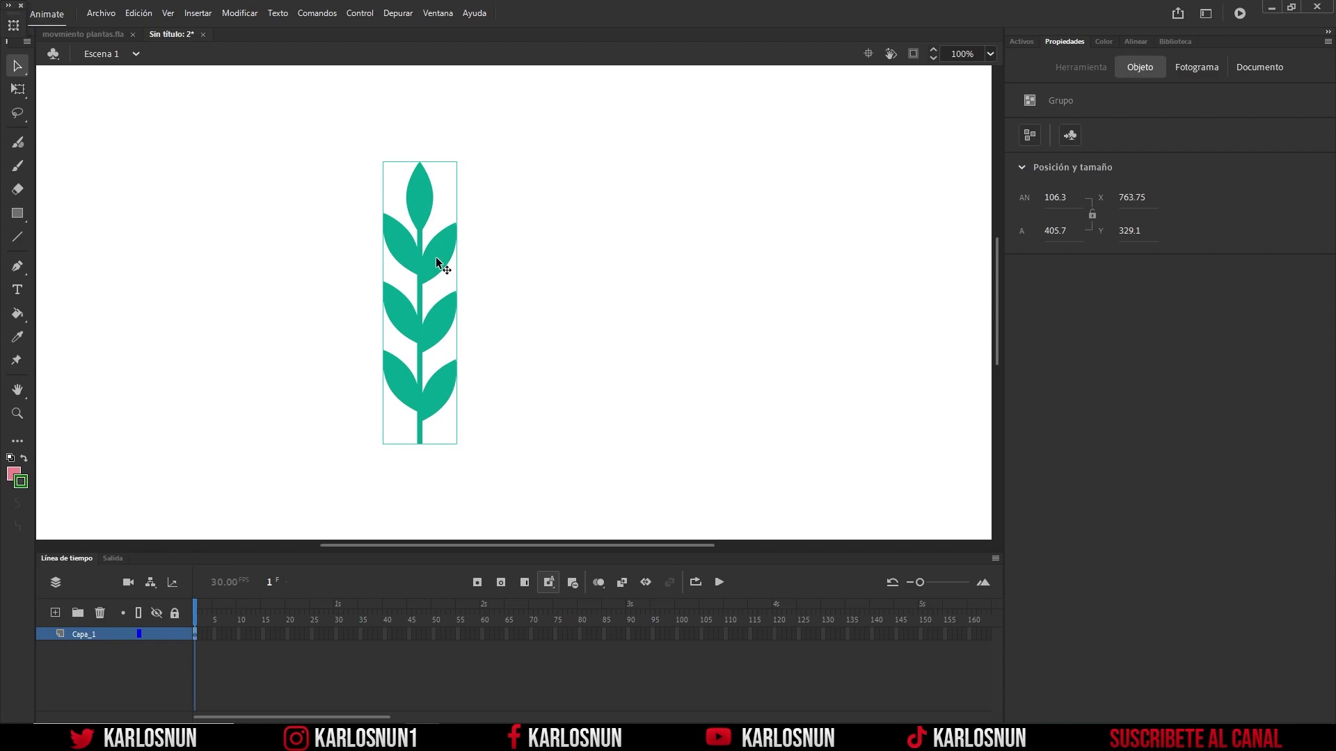
right_click(436, 259)
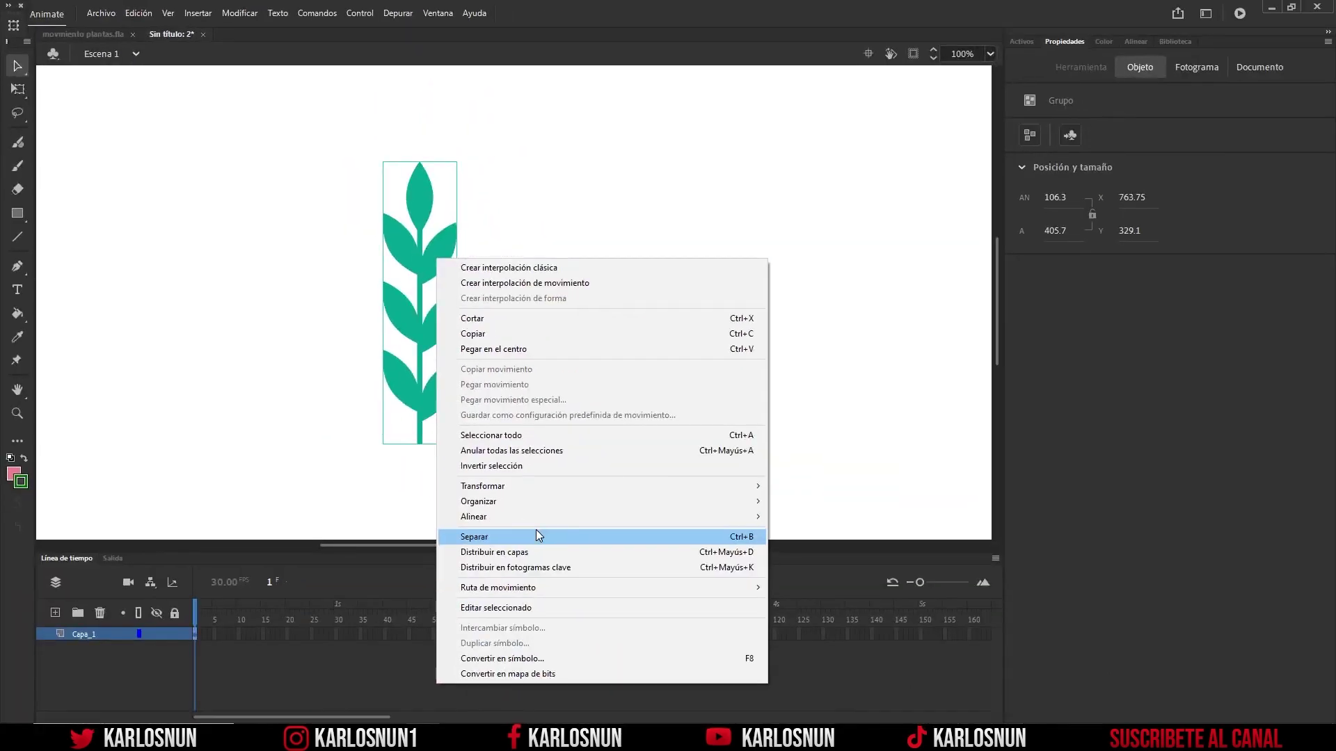
click(535, 533)
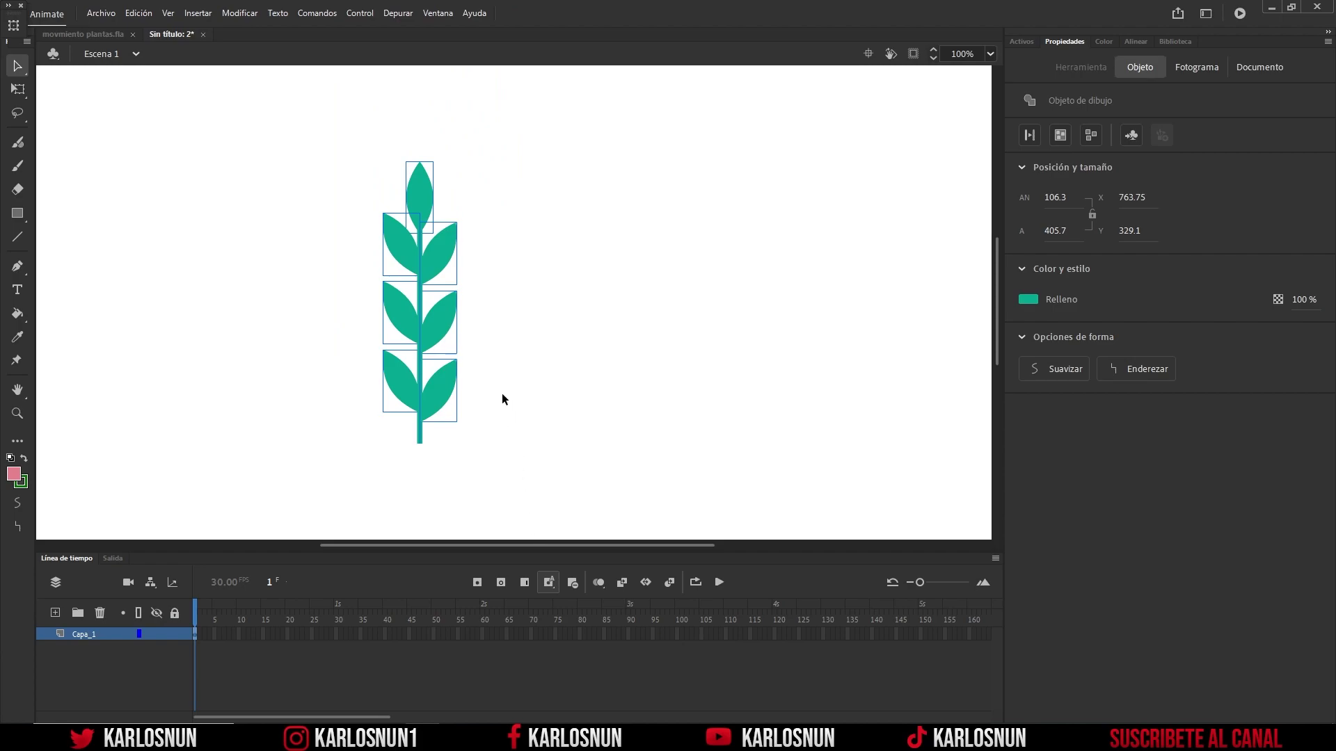
right_click(428, 264)
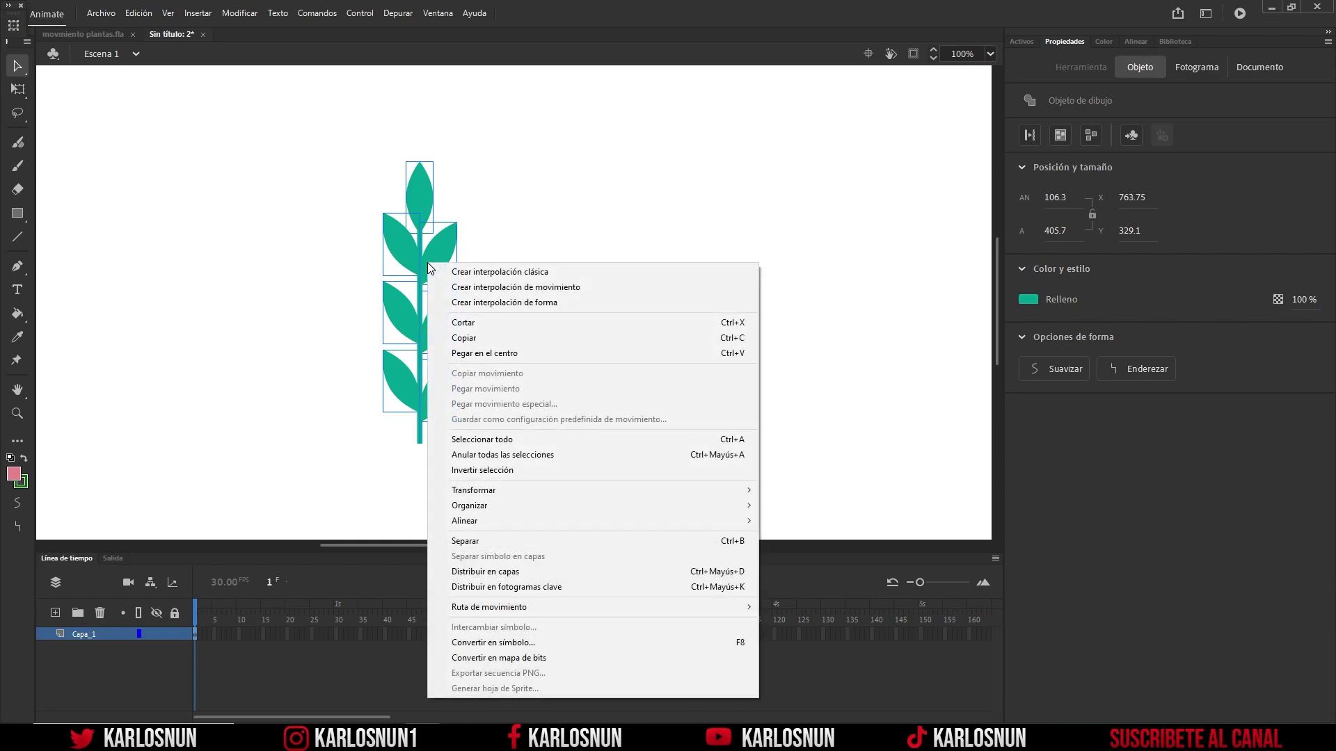
click(476, 541)
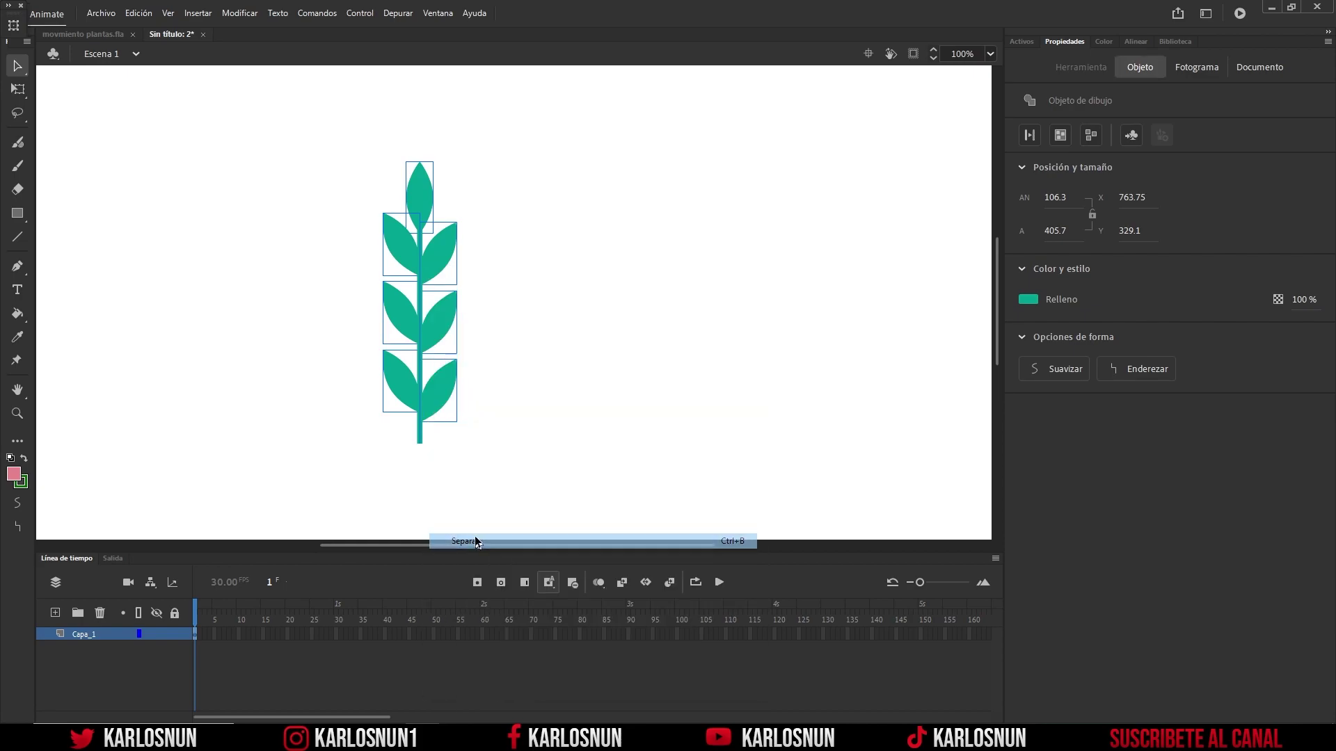
click(486, 391)
Step: Convert the lines of the whole branch into fills
click(418, 172)
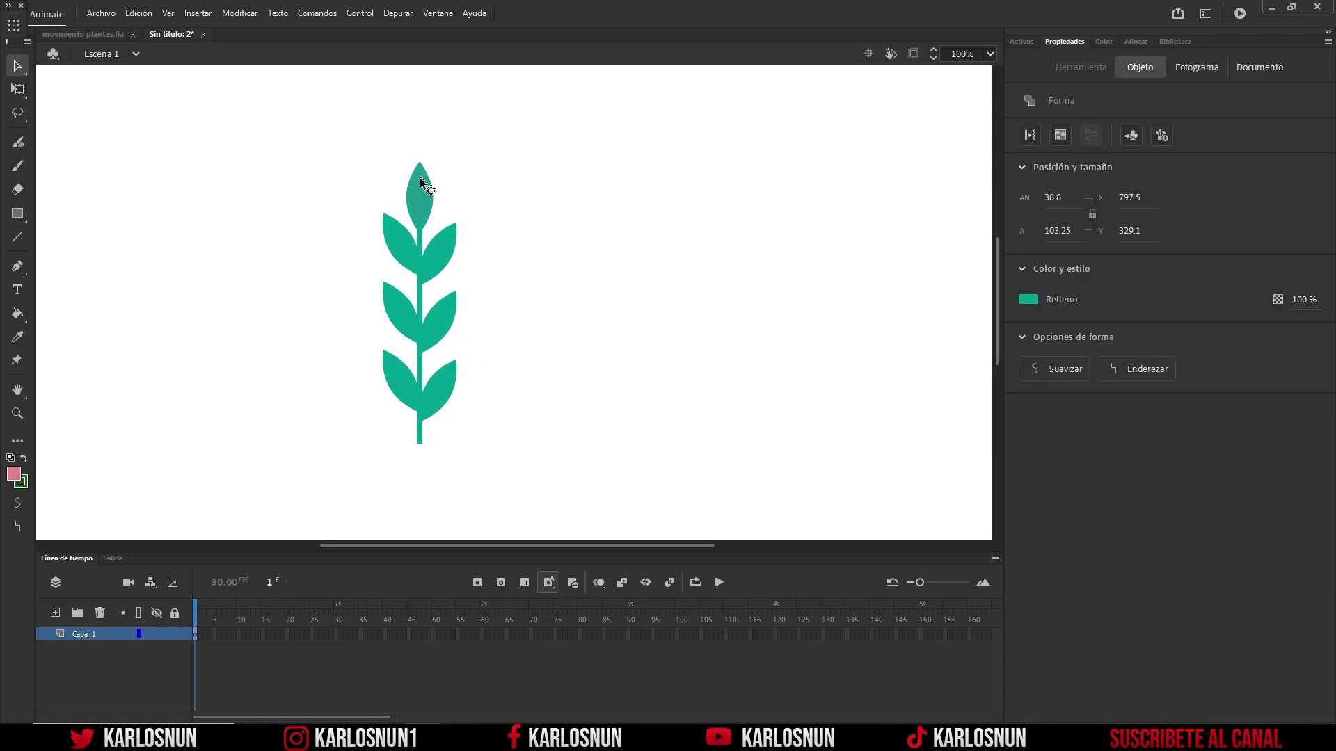
click(449, 252)
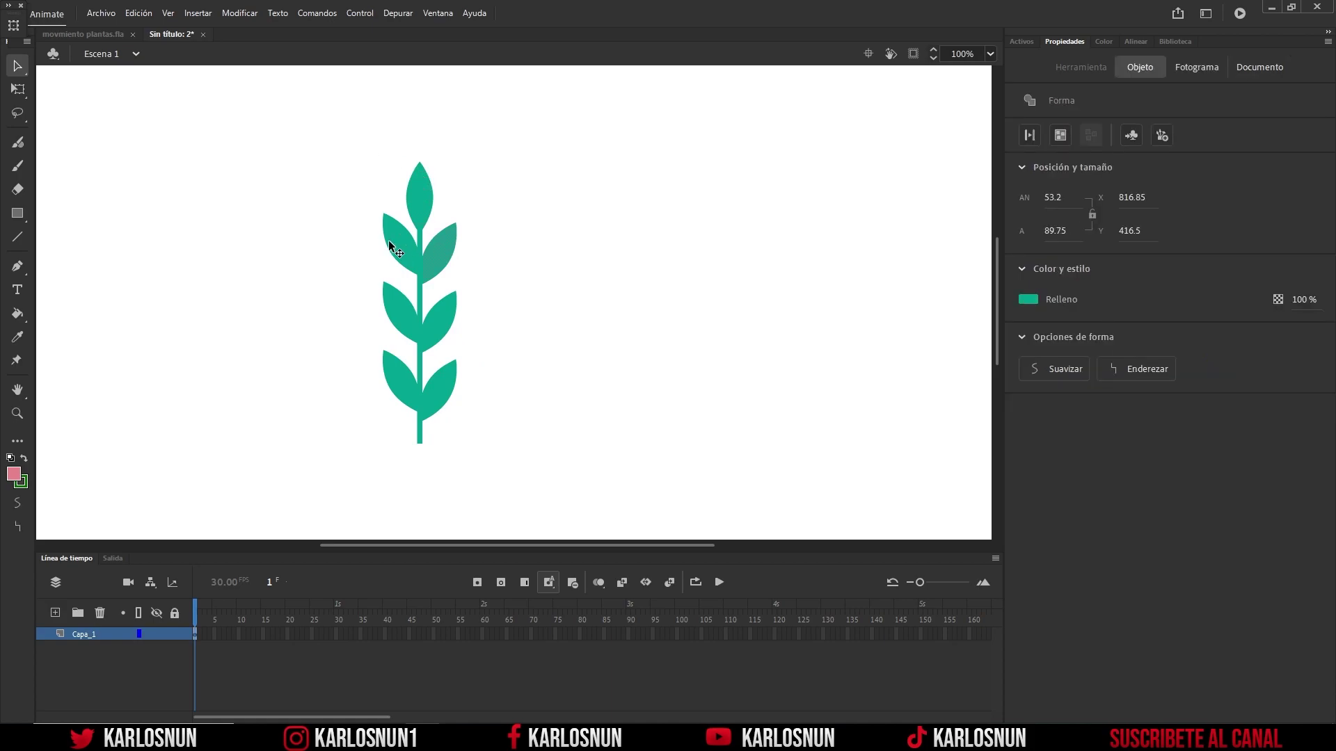
click(419, 310)
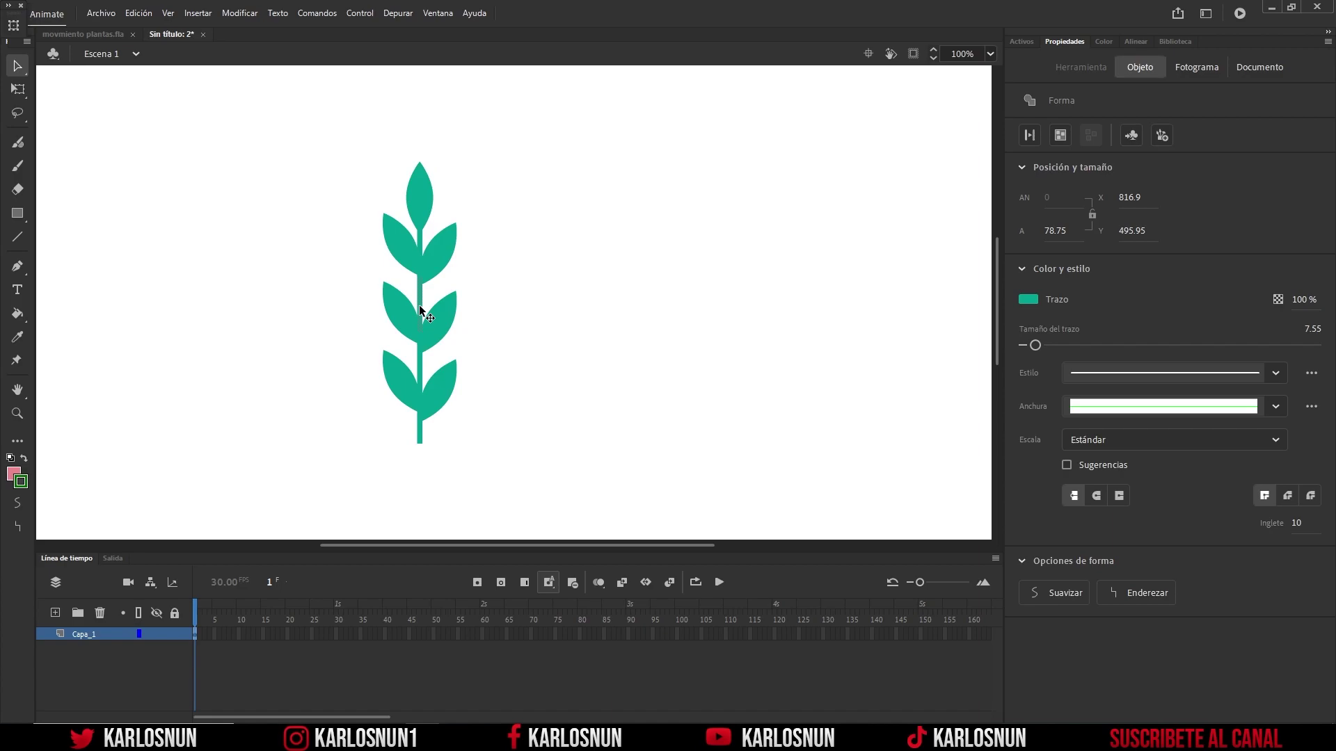
click(503, 291)
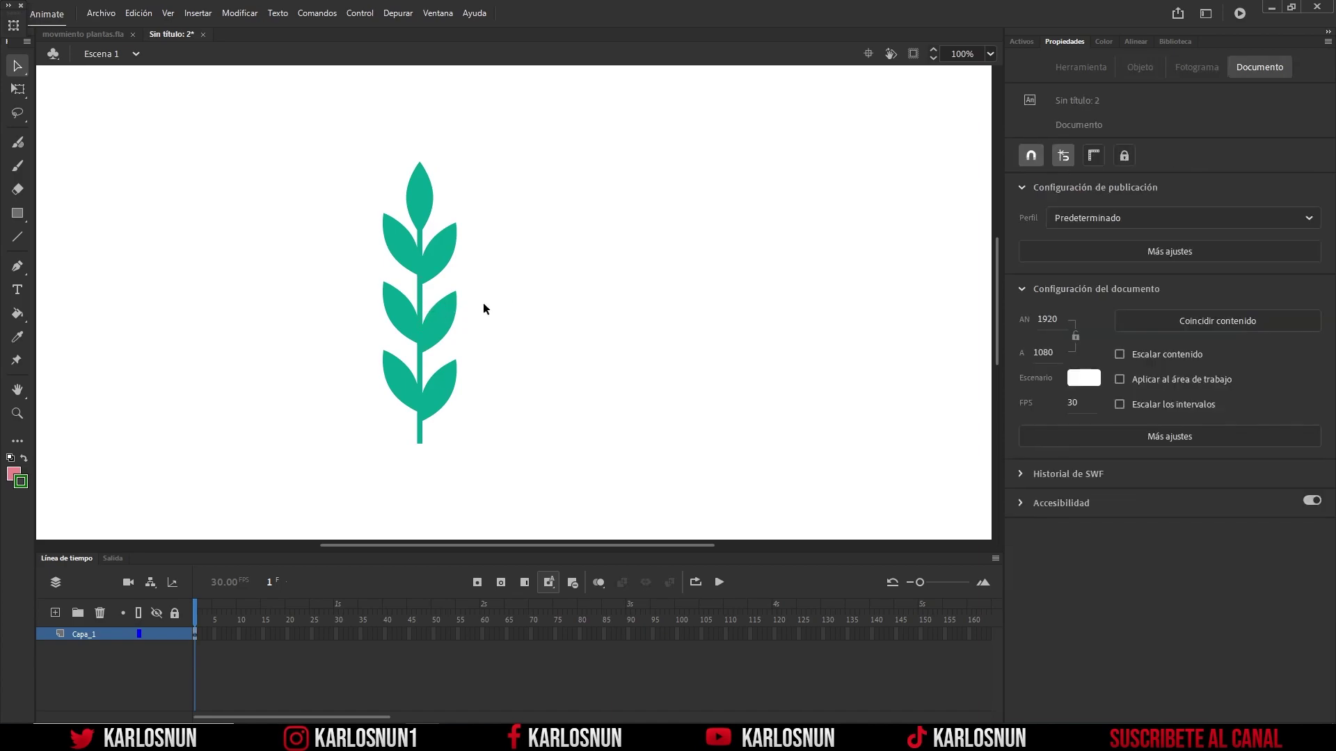
drag(349, 120, 472, 465)
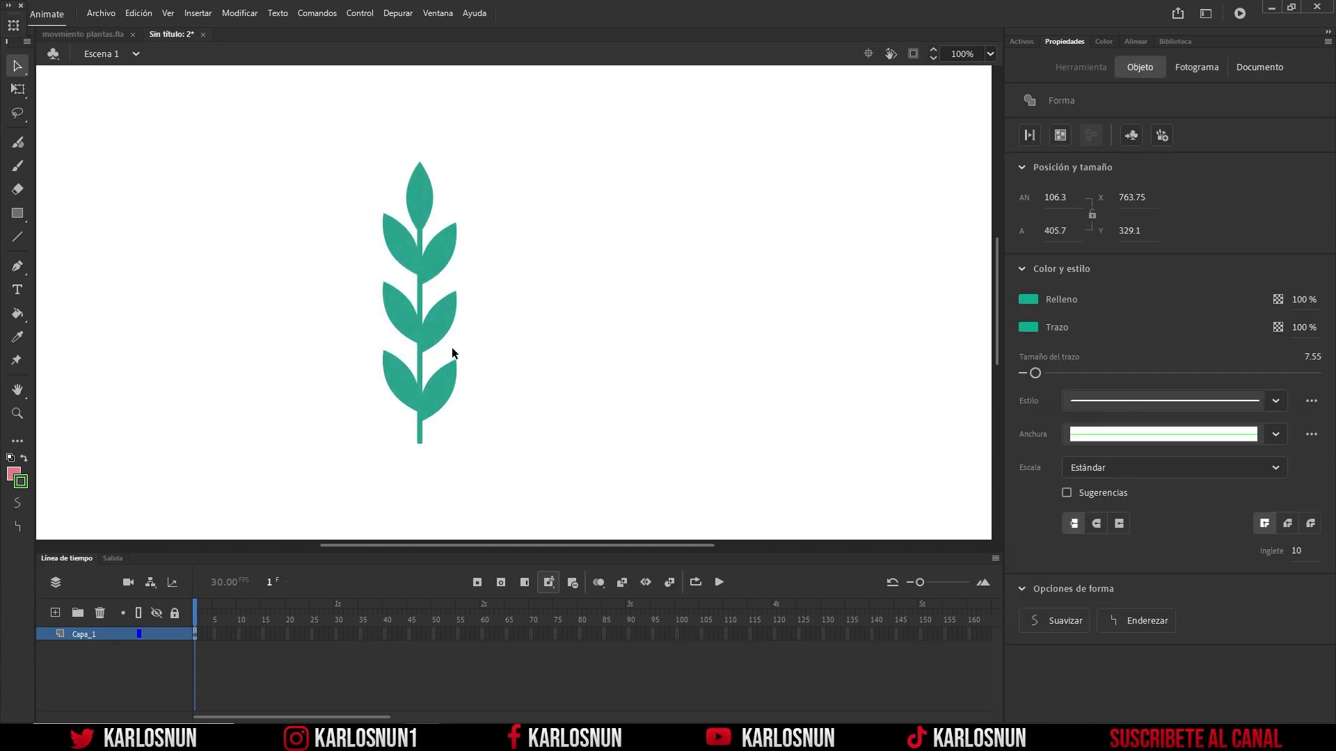
click(248, 16)
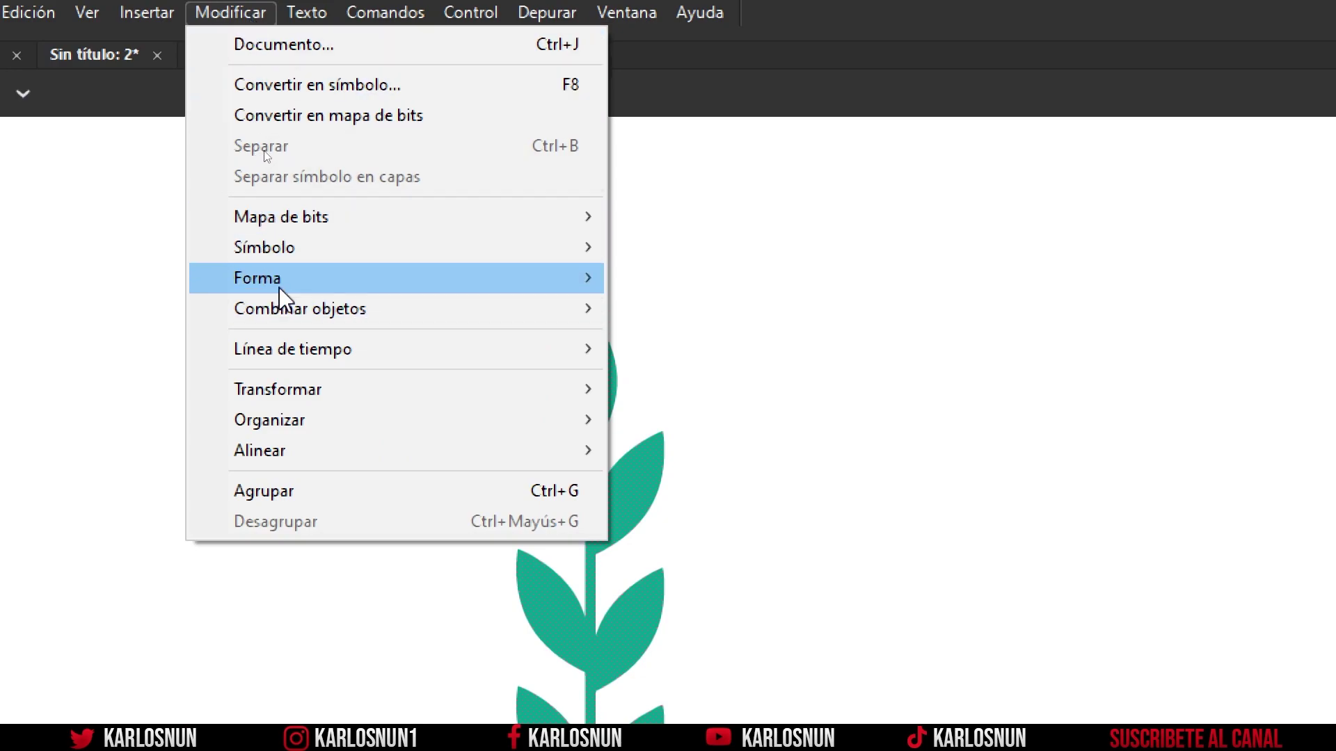
mouse_move(279, 291)
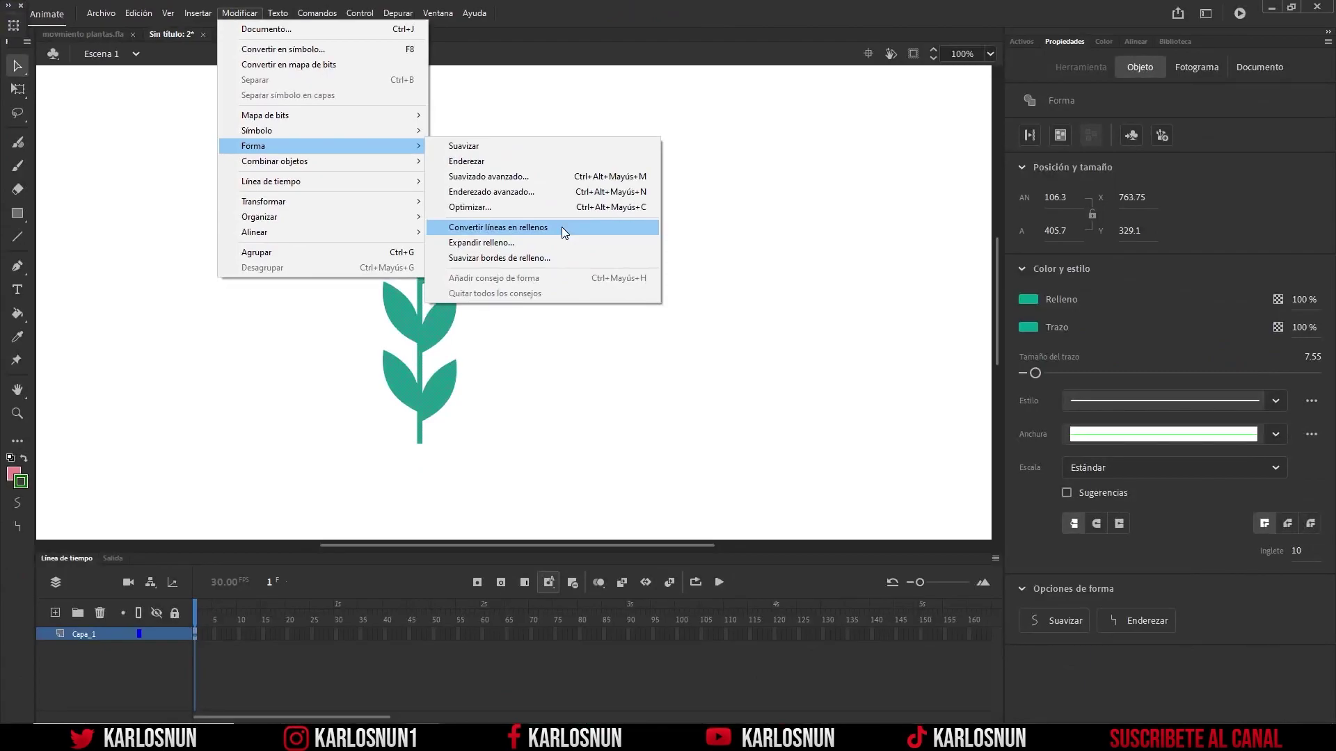
click(561, 227)
click(563, 231)
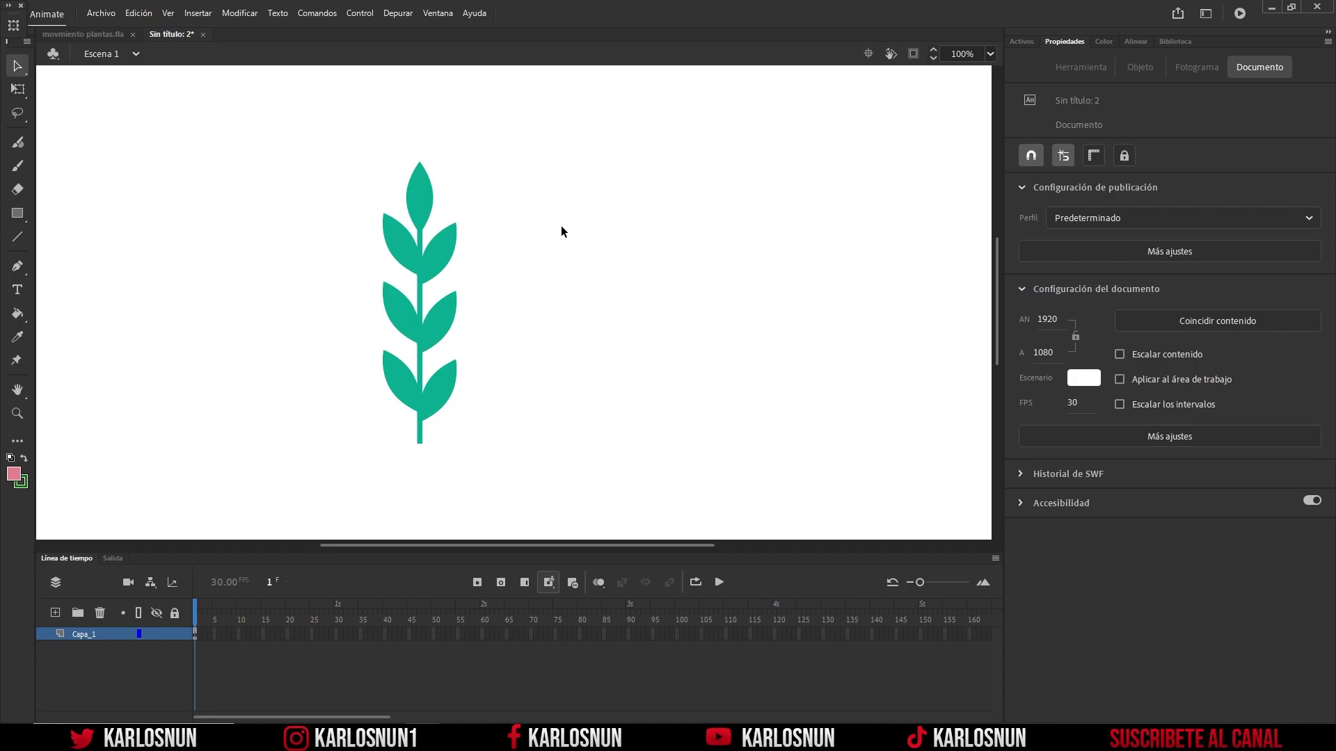
Step: Start creating a paint brush from the entire branch shape, keeping the branch visible beside the brush options
drag(329, 118, 494, 482)
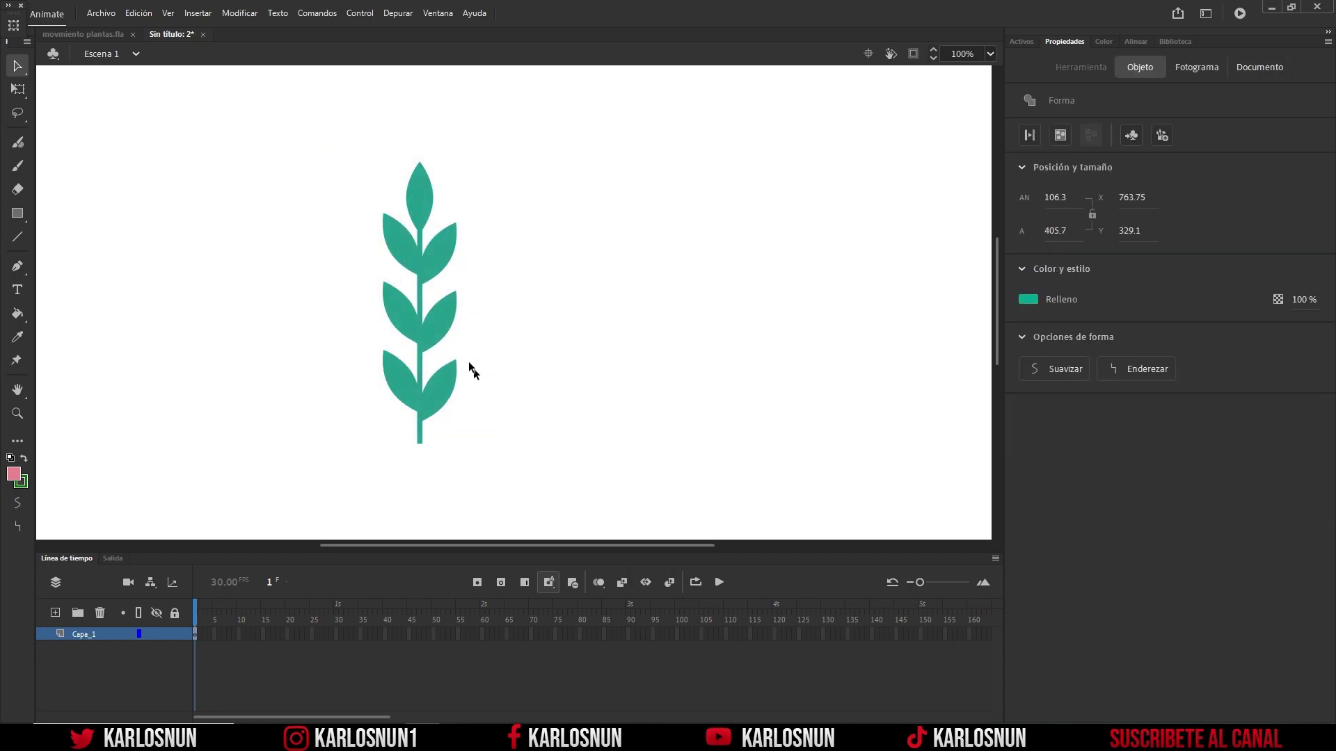
right_click(436, 262)
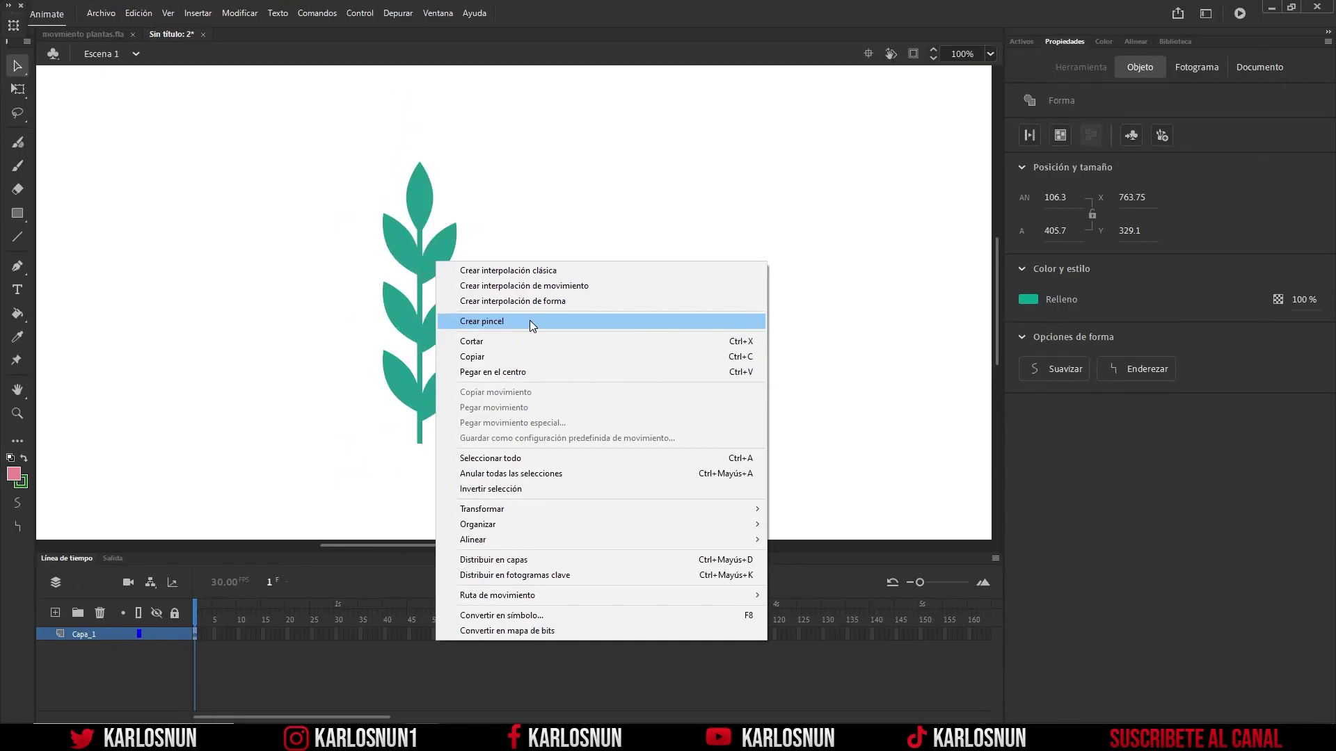
click(529, 320)
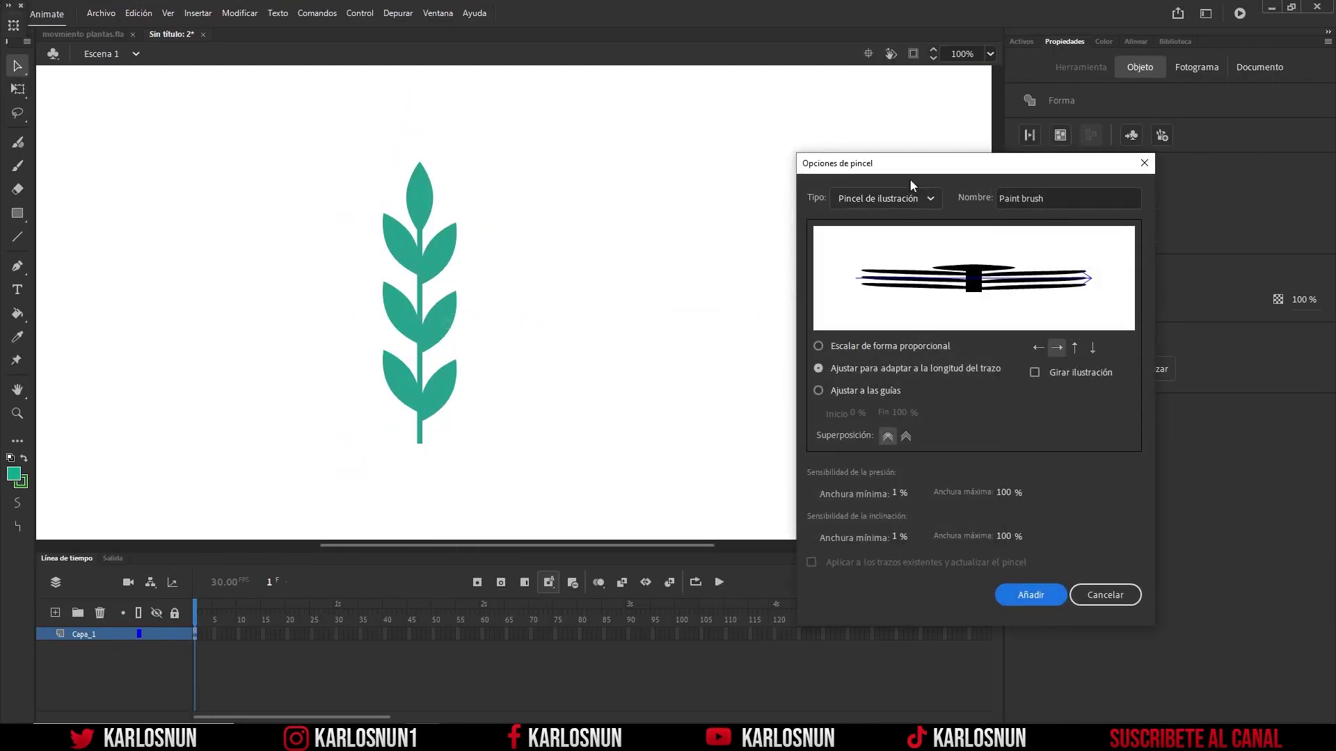
drag(912, 169, 599, 94)
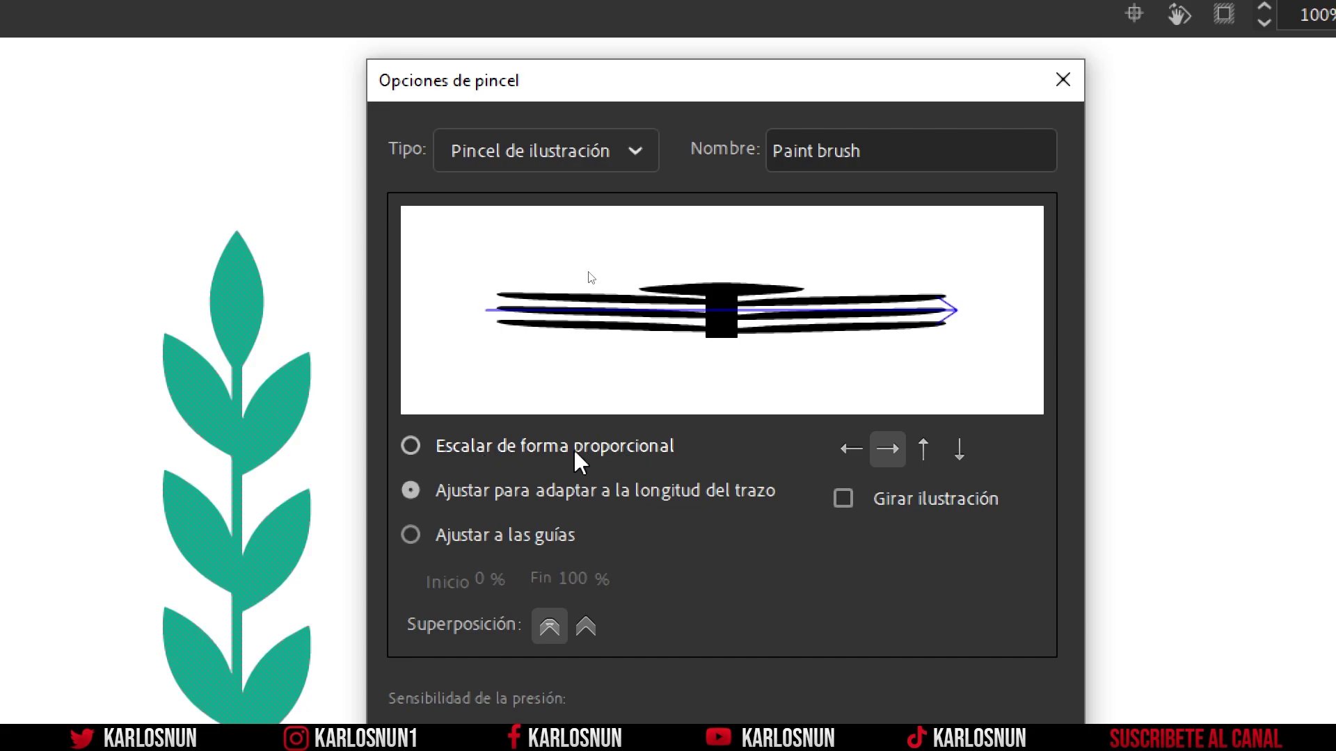
Step: Set the brush to scale proportionally and its direction to upward, so the artwork follows the stem
click(411, 450)
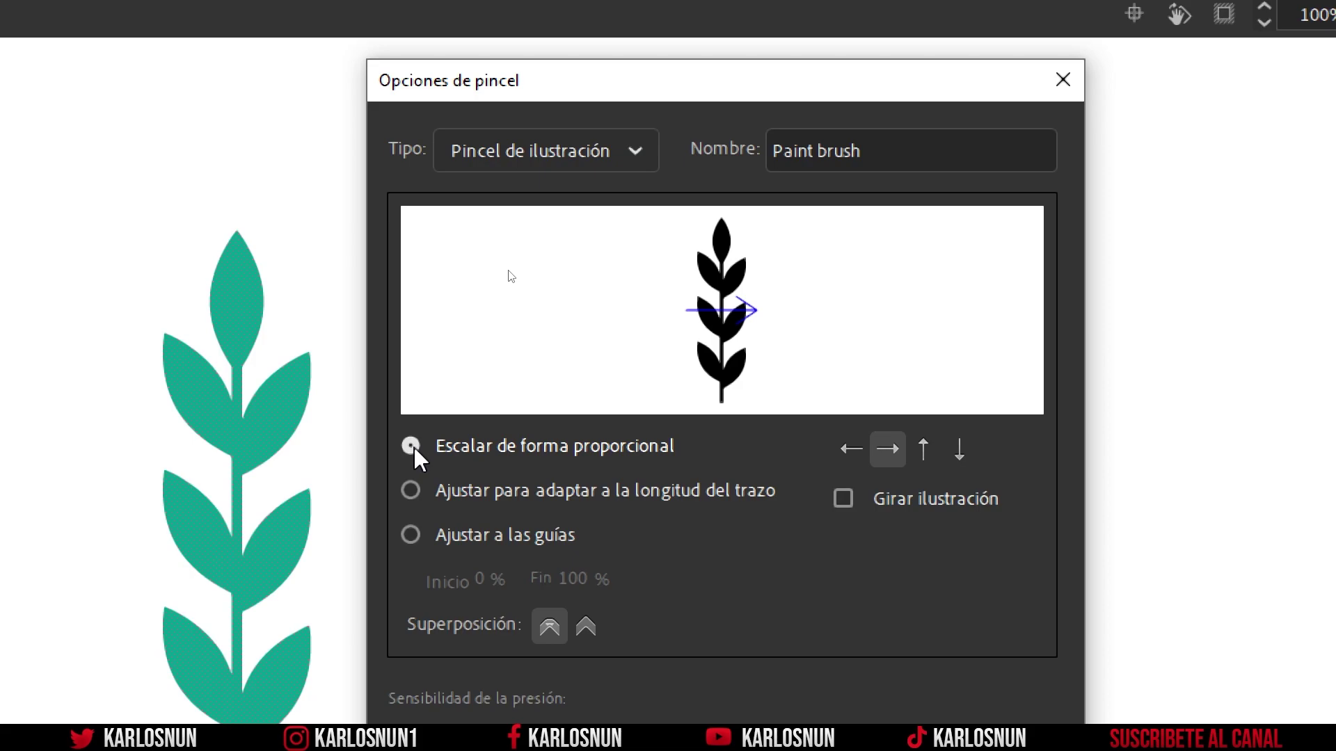
click(890, 450)
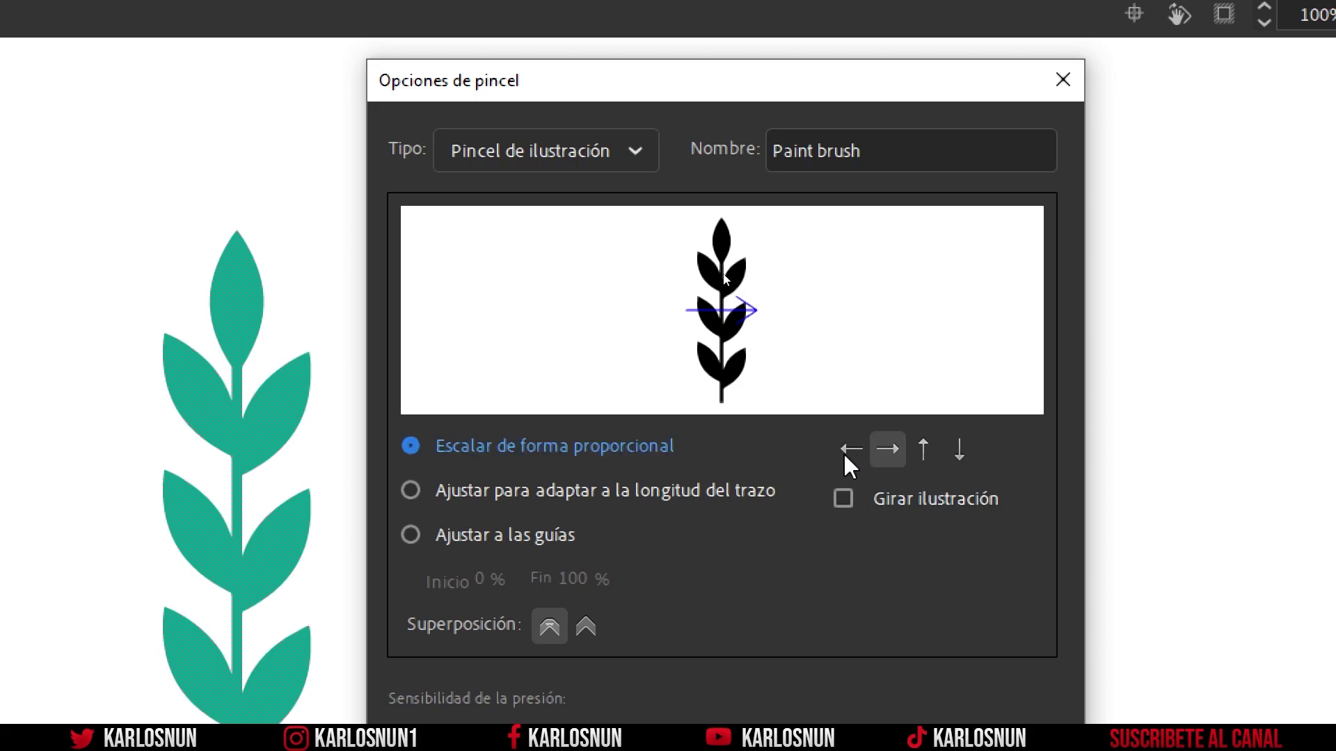
click(922, 449)
click(950, 450)
click(920, 450)
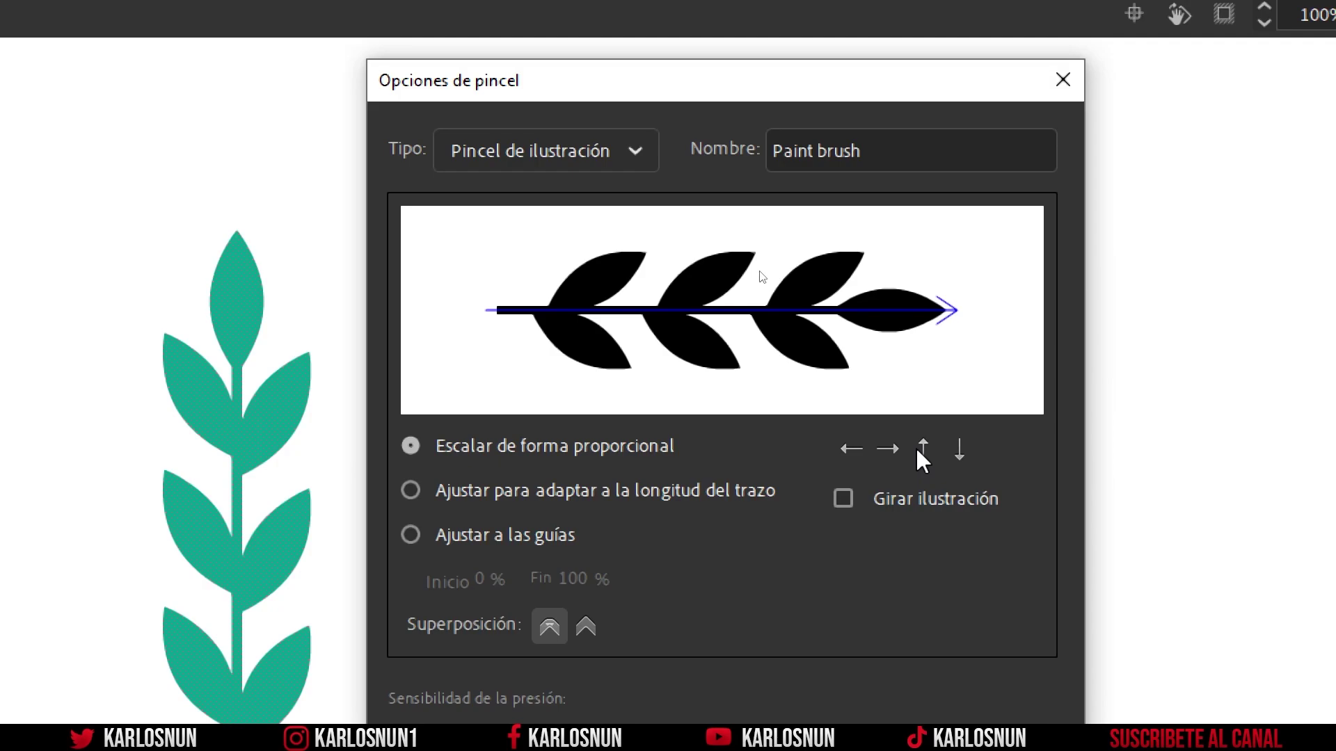
click(922, 451)
Step: Name the brush "rama", keep its type as Pincel de ilustración, and add it to the document
drag(963, 145, 761, 151)
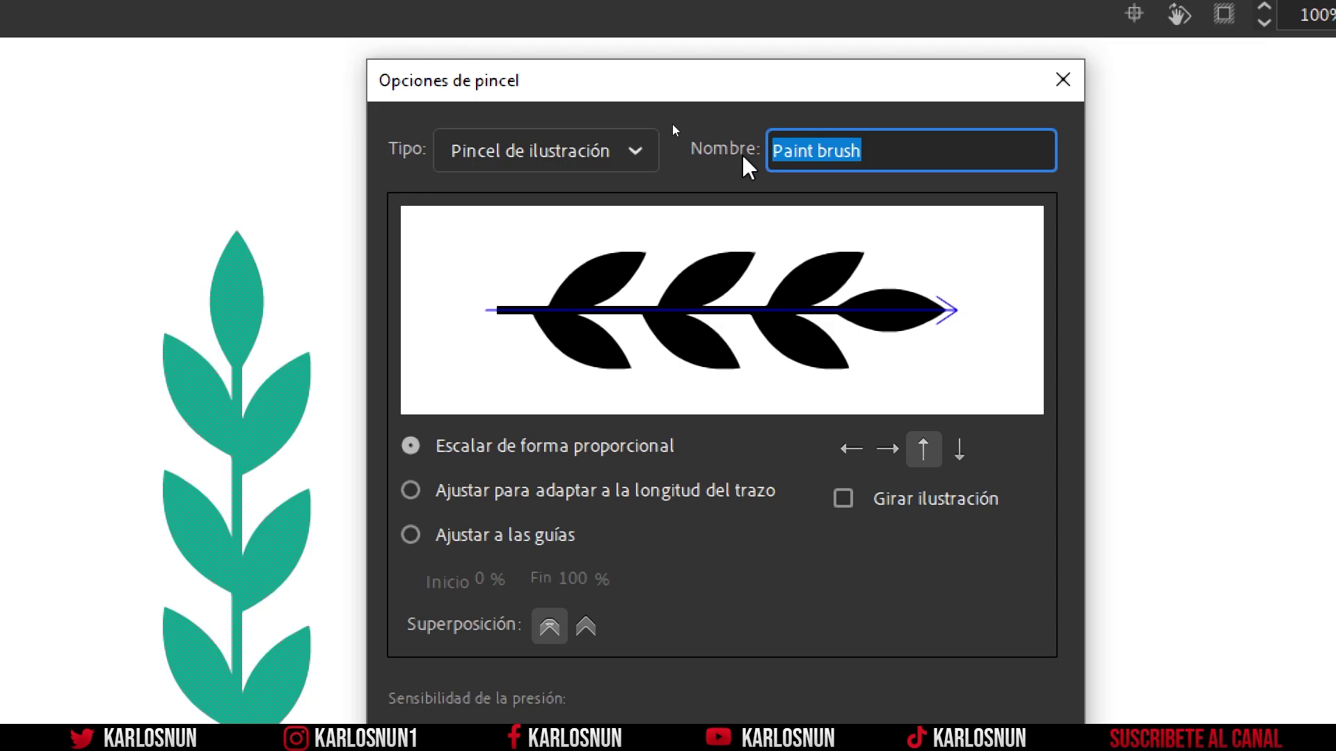
text(rama)
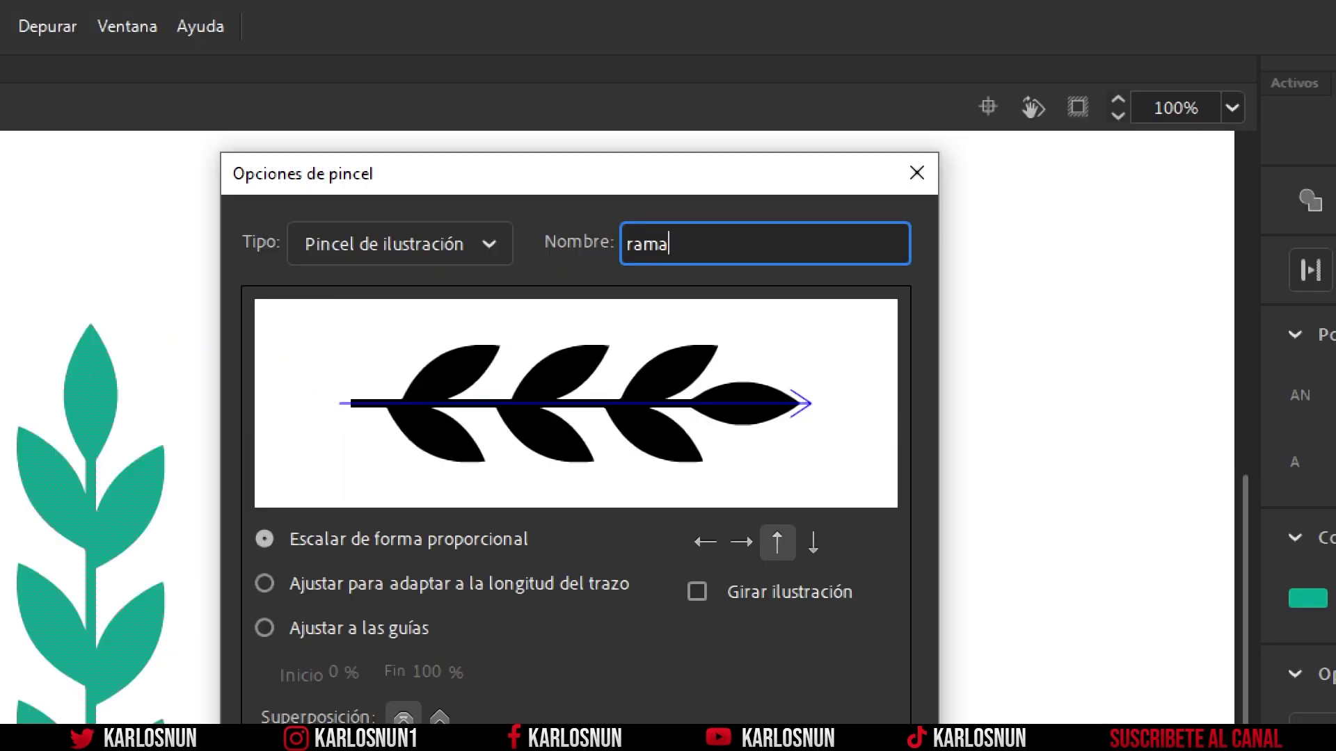
click(497, 251)
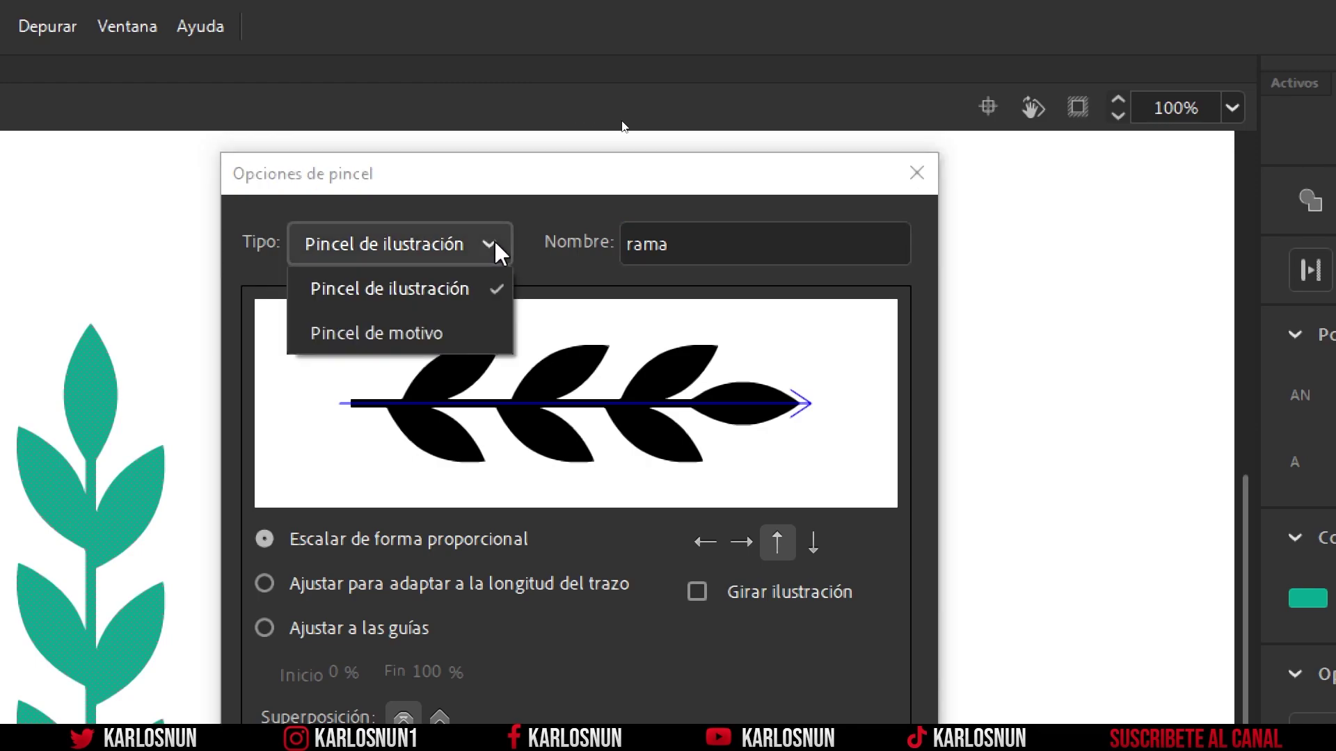
click(495, 243)
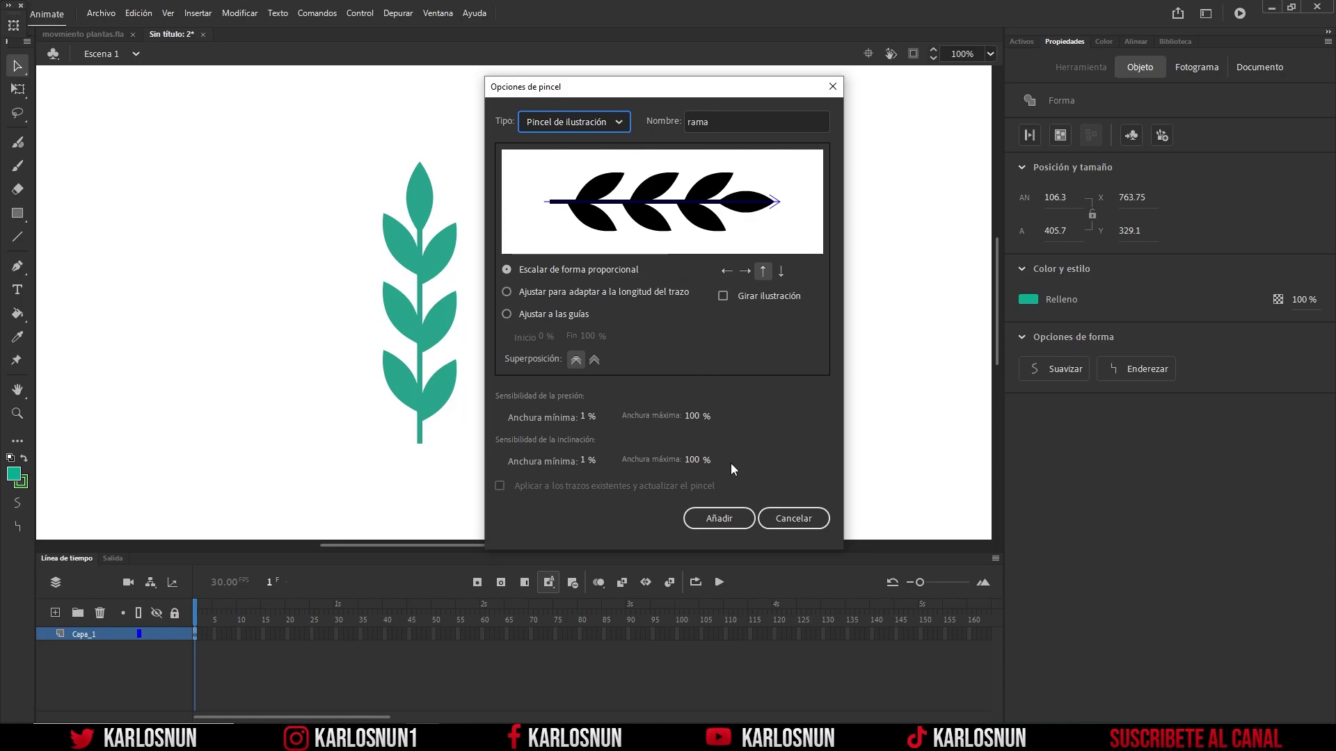
click(727, 518)
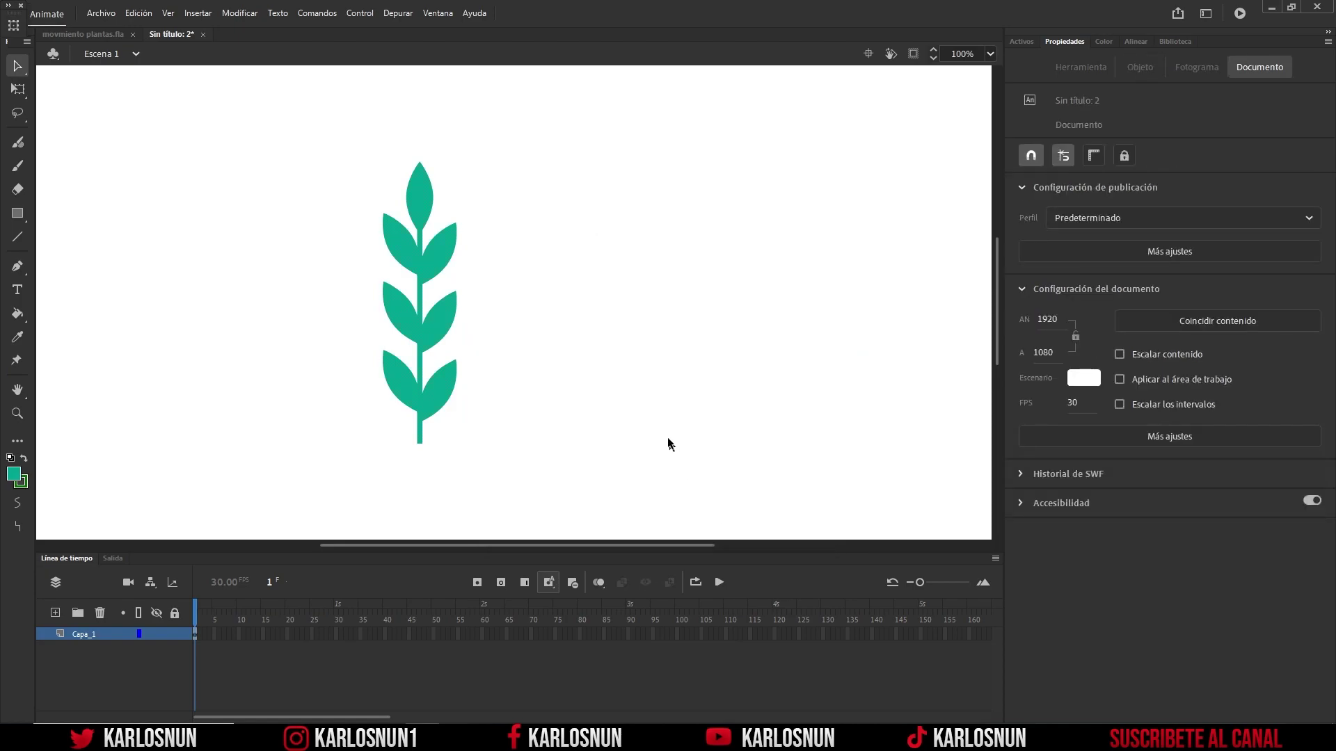
Step: Delete the original branch and draw a vertical line about 454 px tall in its place, from bottom to top, with the rama brush style
drag(331, 130, 550, 471)
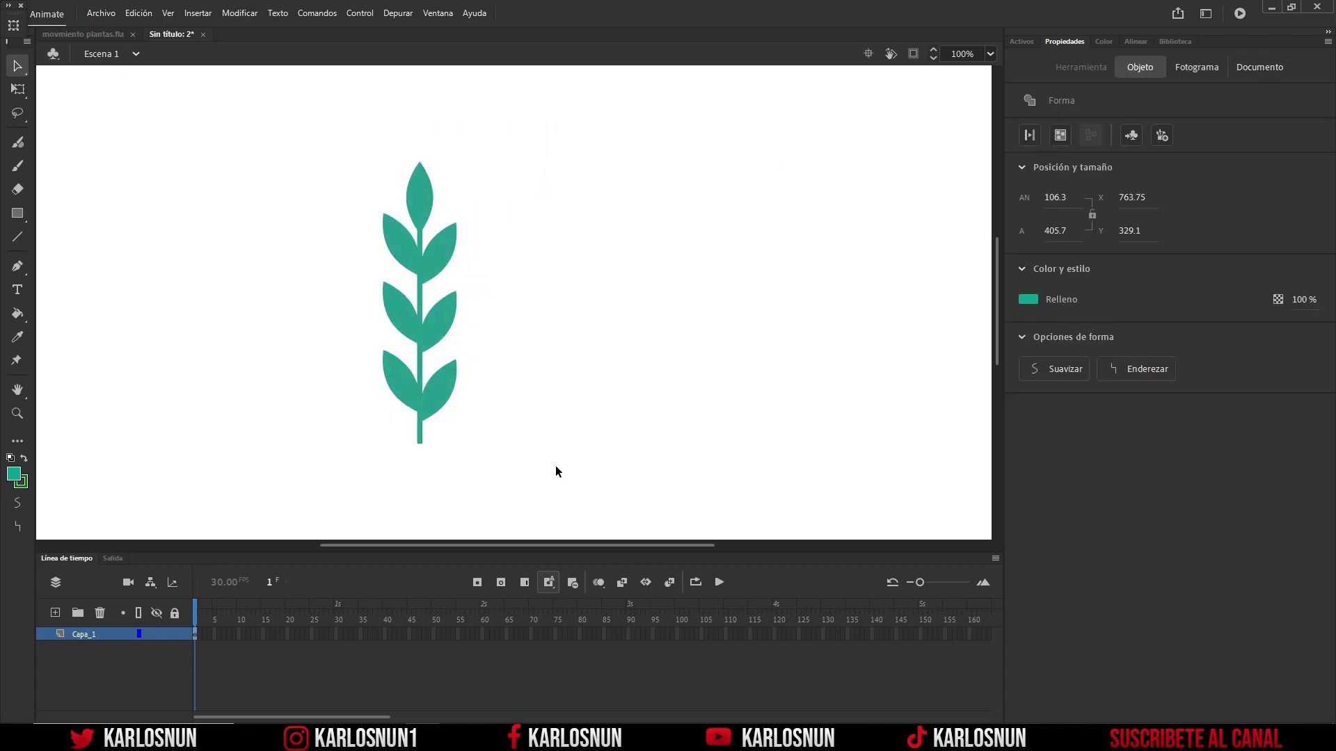
key(Delete)
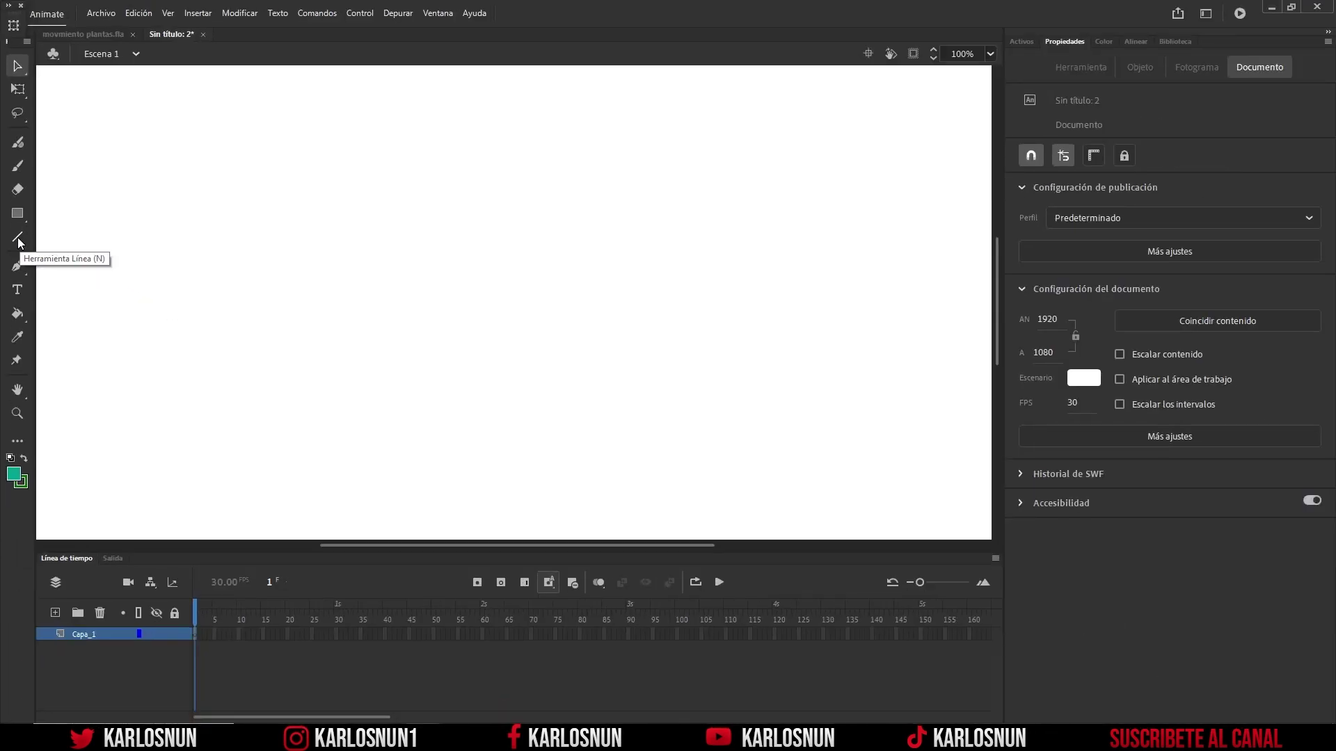
click(18, 240)
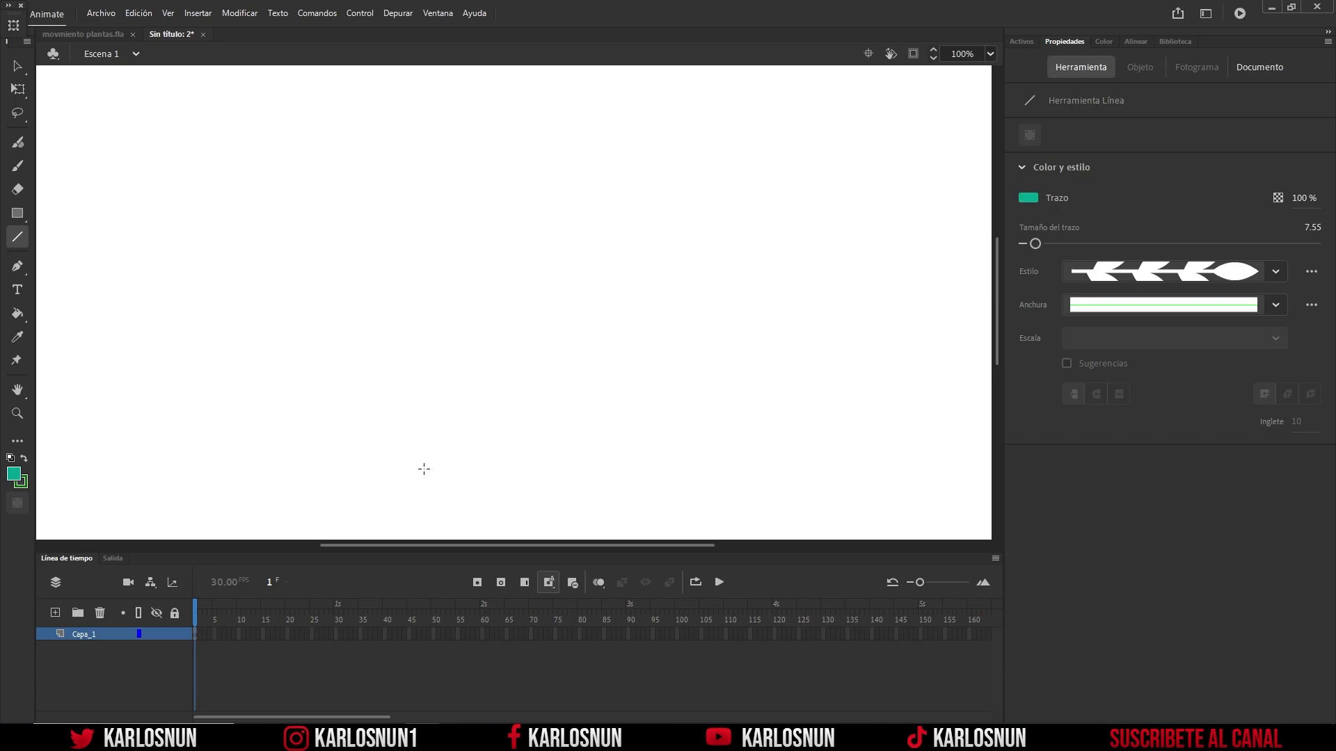
drag(424, 469, 425, 153)
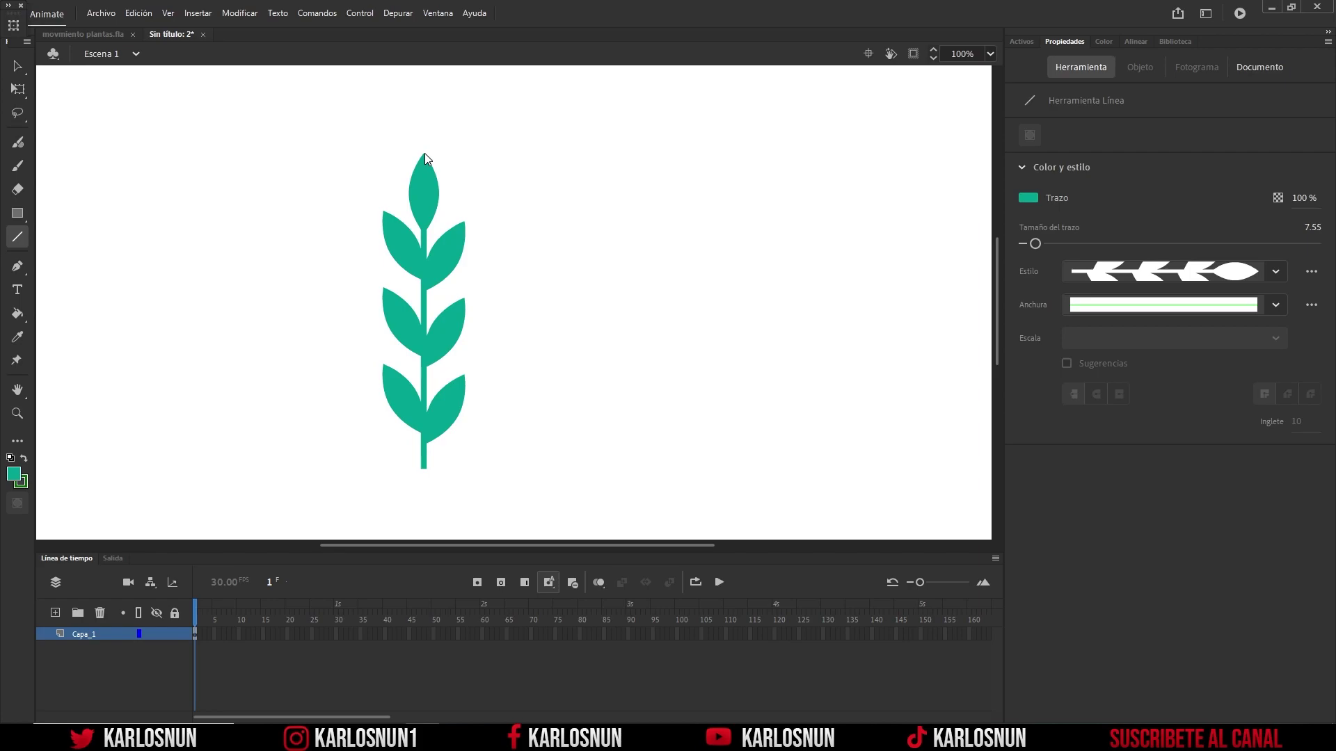
key(v)
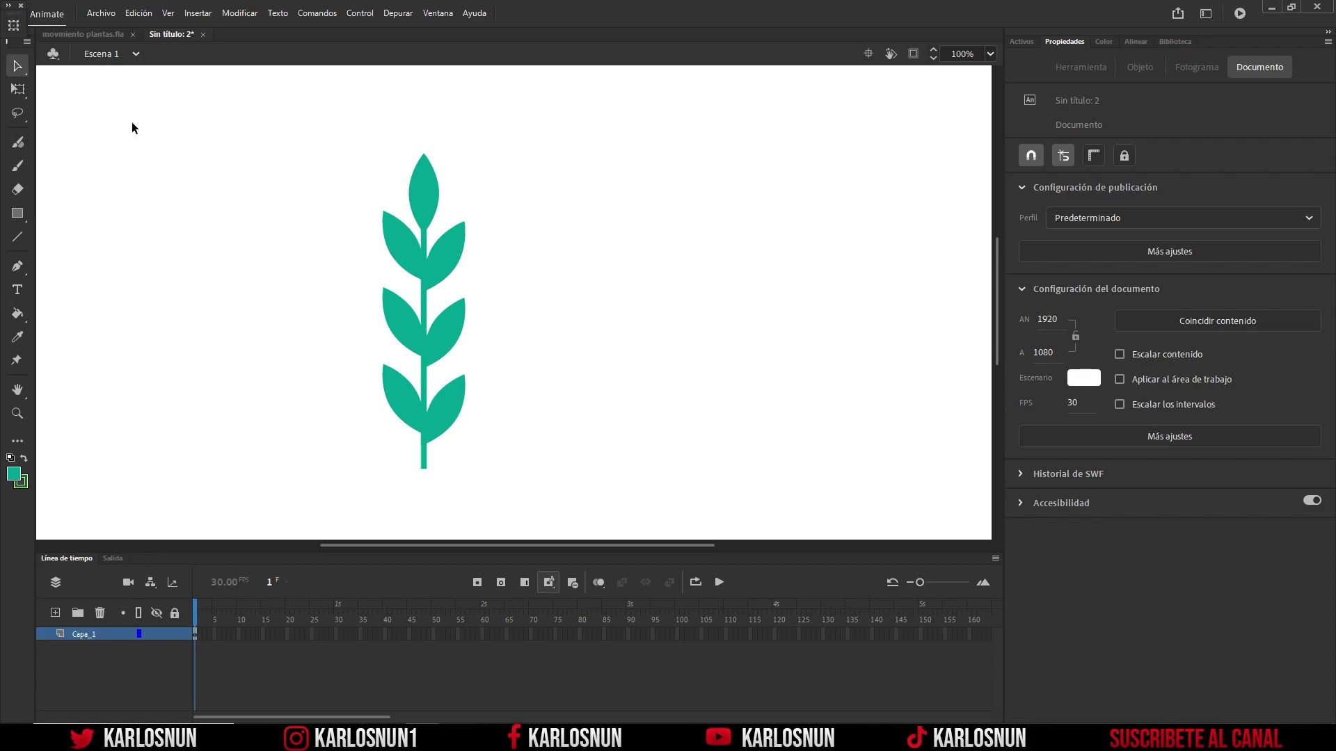
Step: Convert the drawn branch into a movie clip symbol named "ramita" with its registration point at top center
click(424, 197)
mouse_move(343, 130)
mouse_down()
mouse_move(357, 274)
mouse_move(515, 487)
mouse_up()
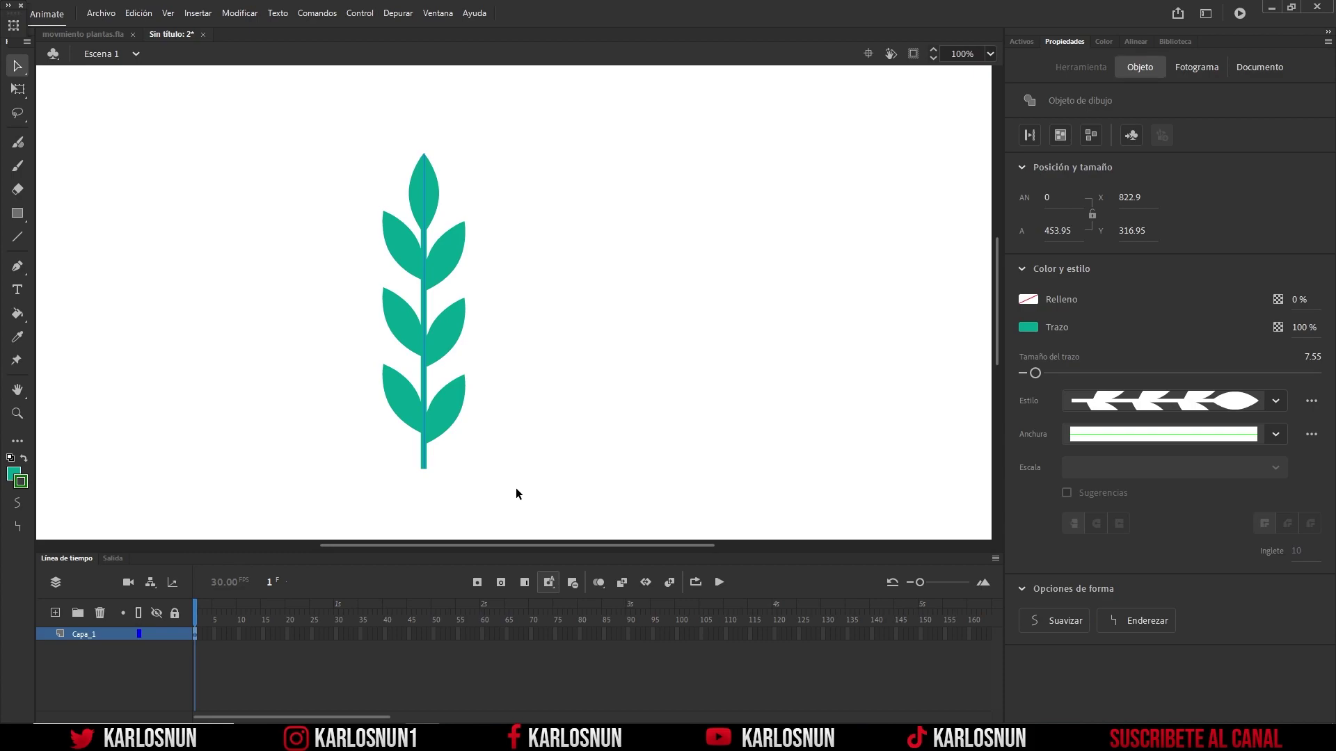
key(F8)
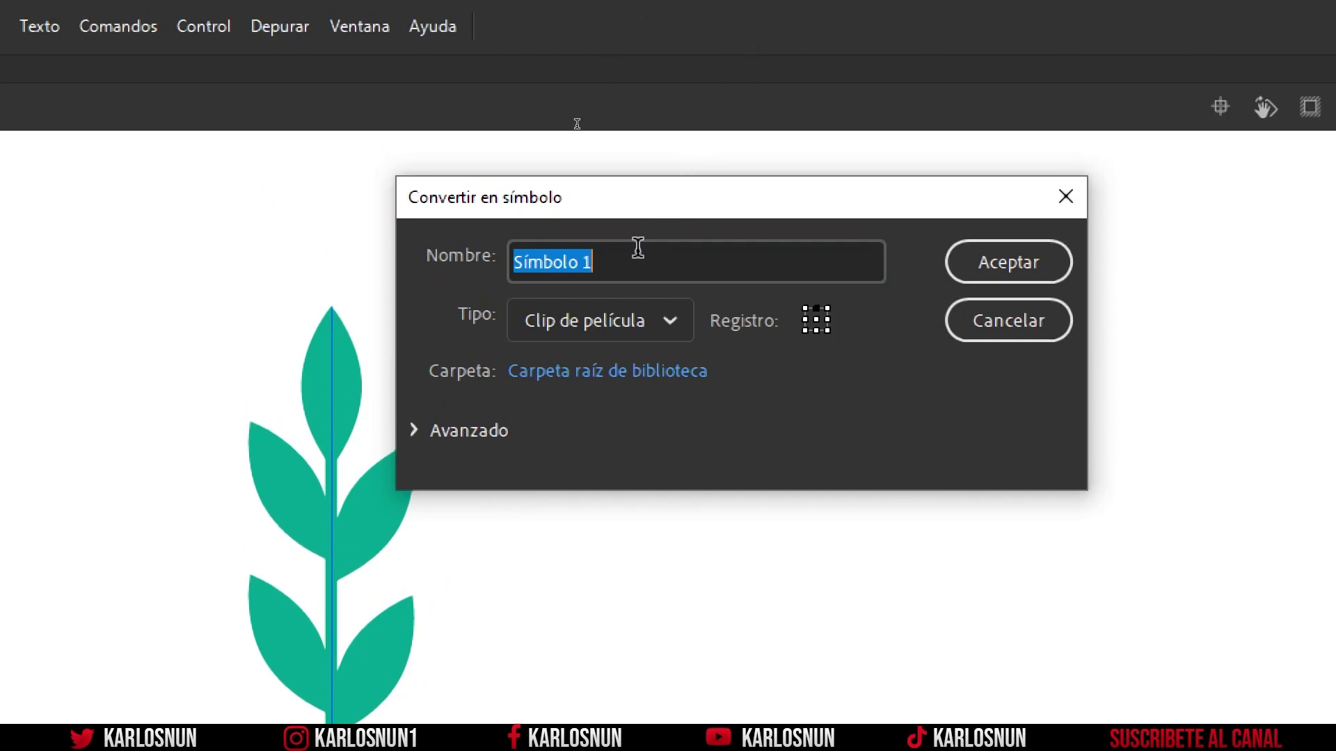
text(rami)
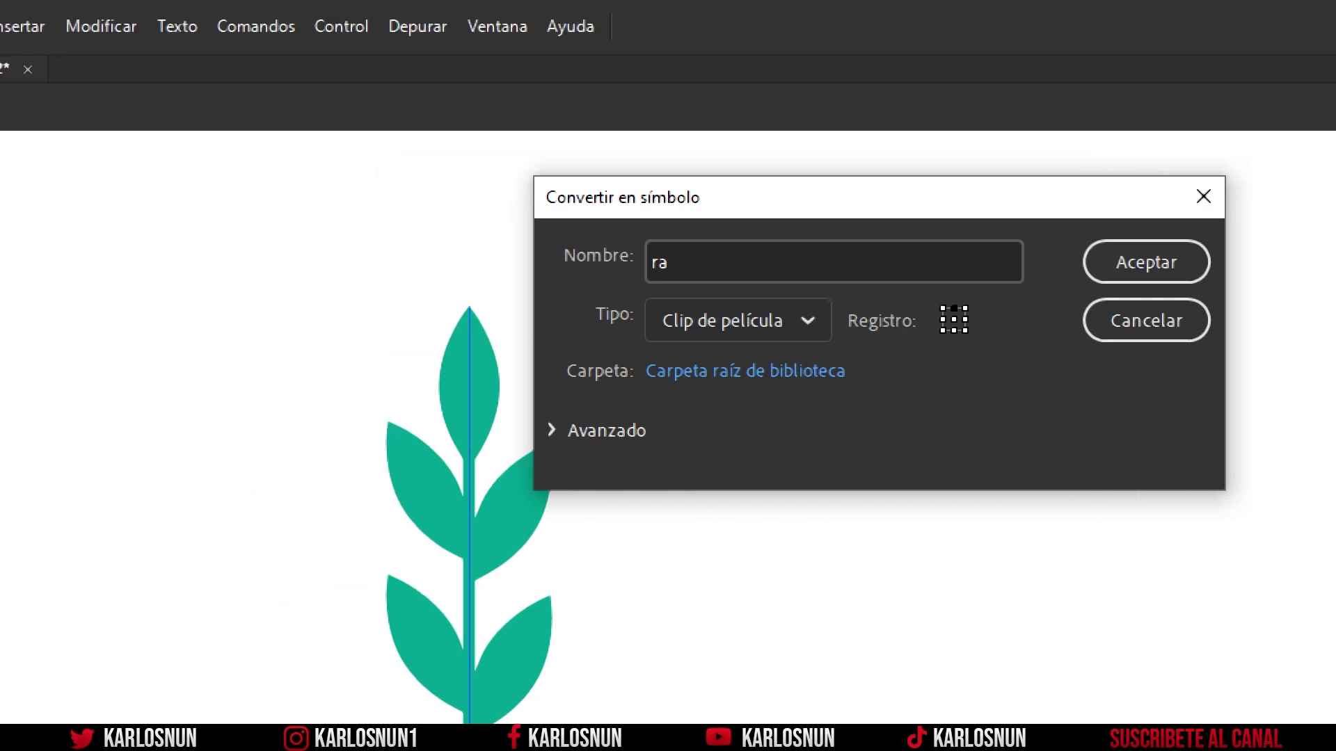
text(ta)
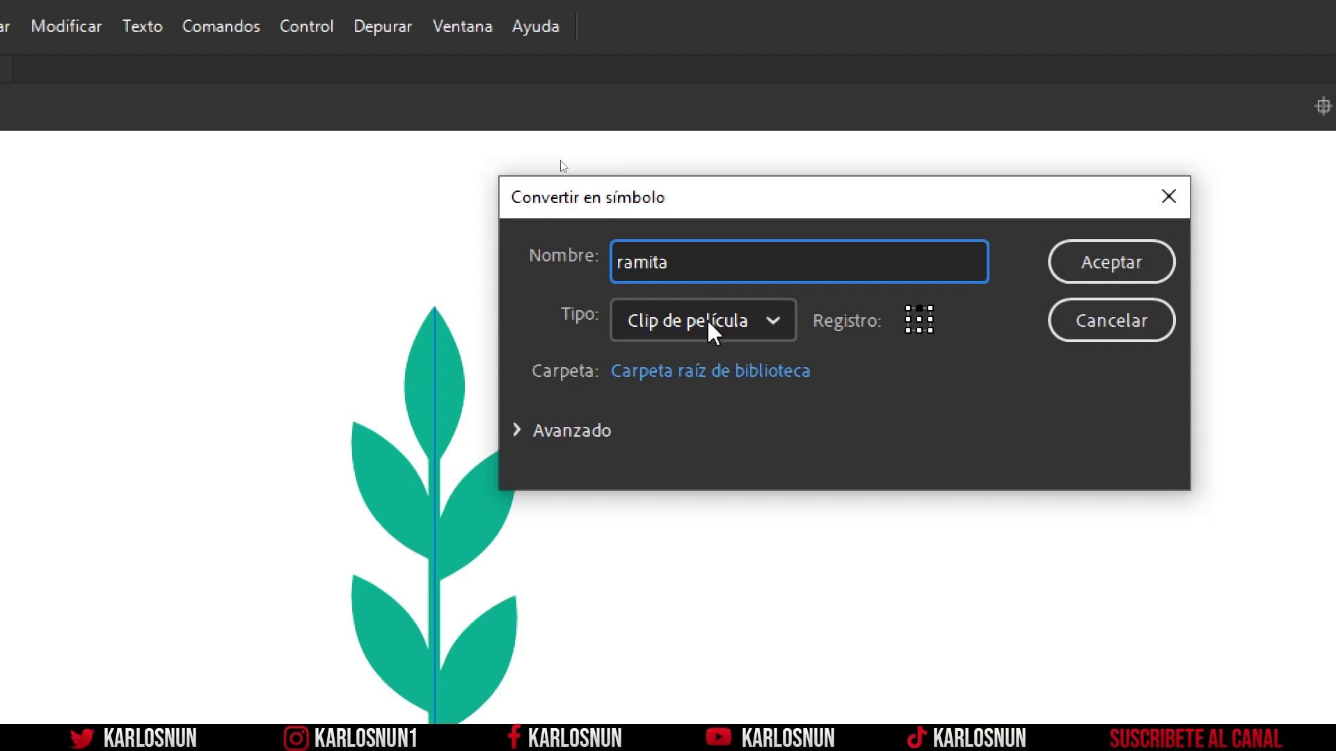
click(919, 309)
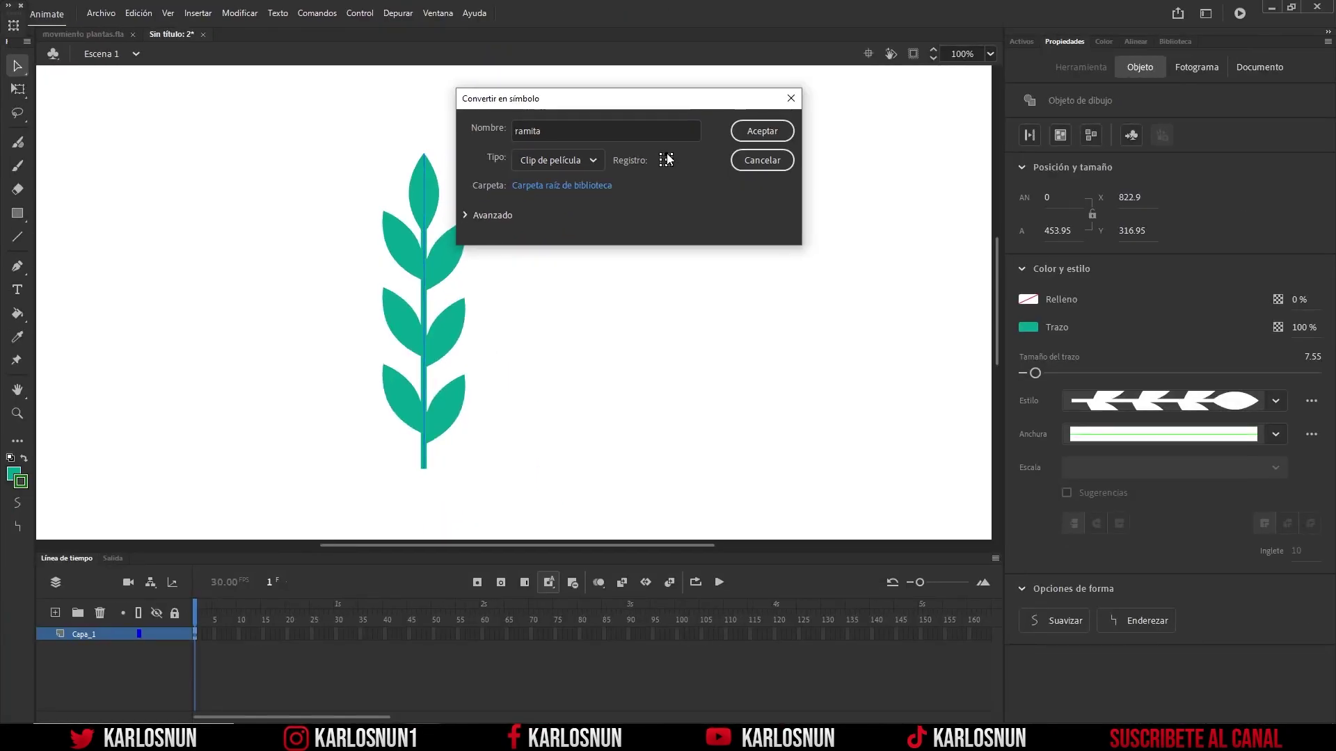
click(751, 133)
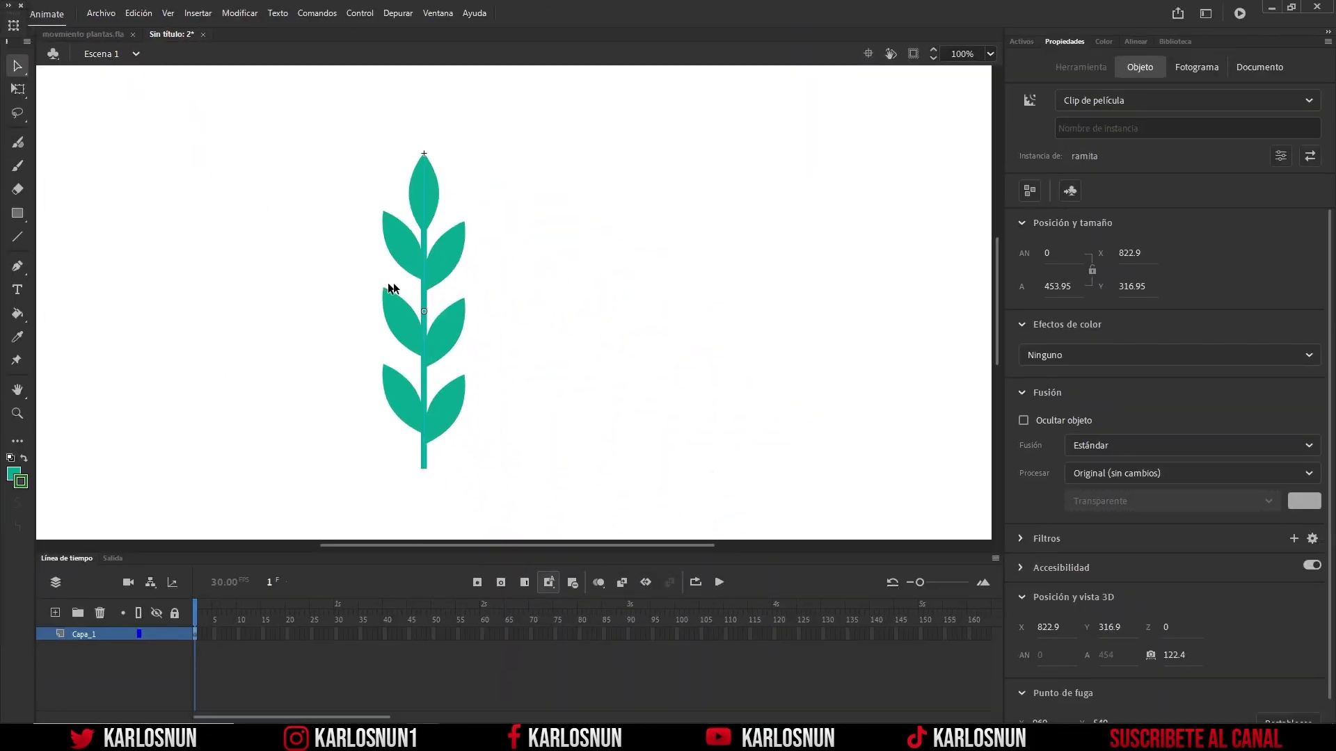
Step: Inside the ramita symbol, bend the branch's stem to the left and insert a keyframe at frame 60
double_click(423, 287)
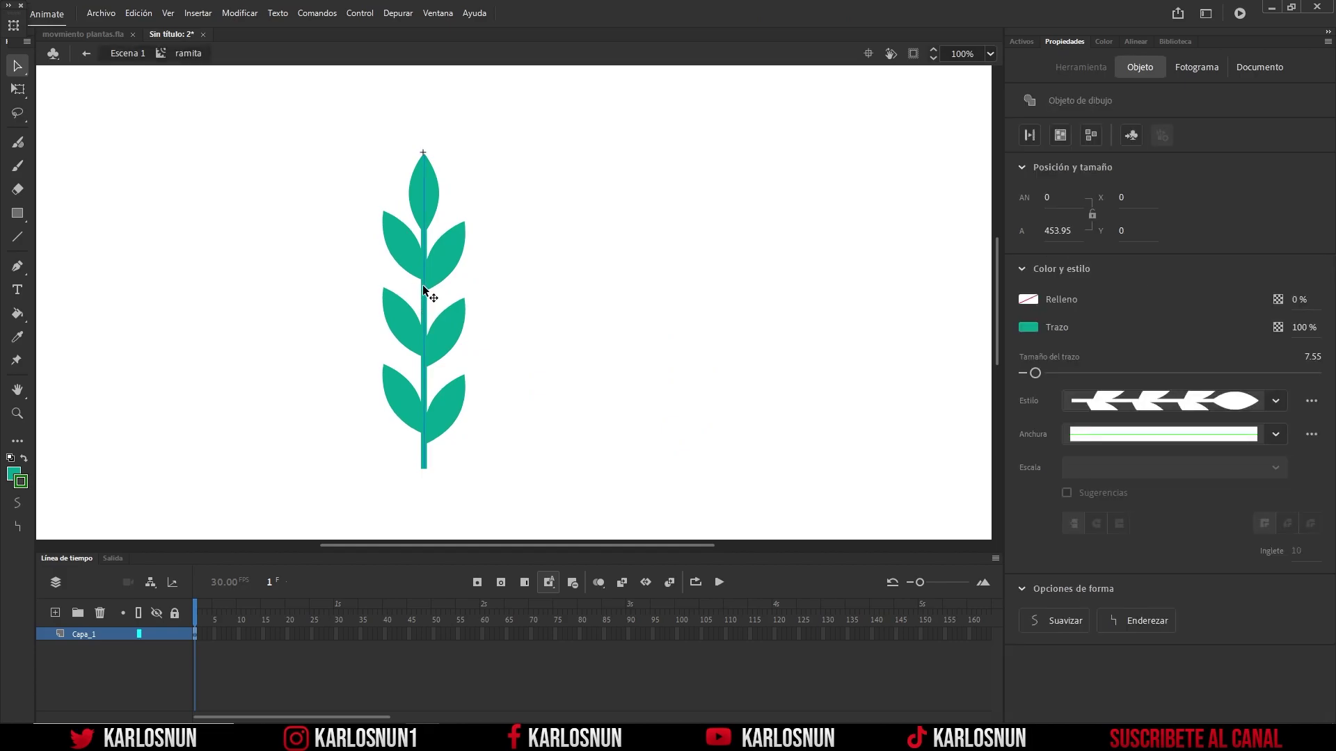
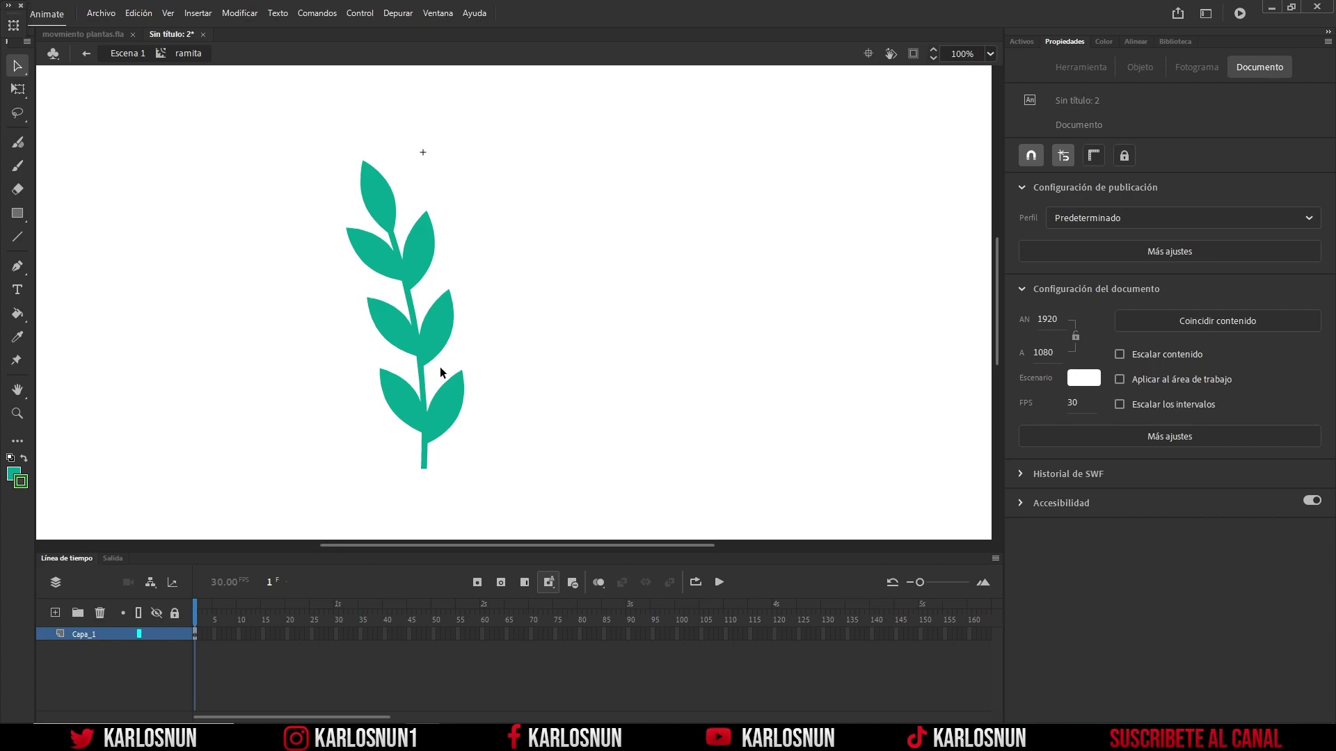
click(483, 634)
right_click(482, 634)
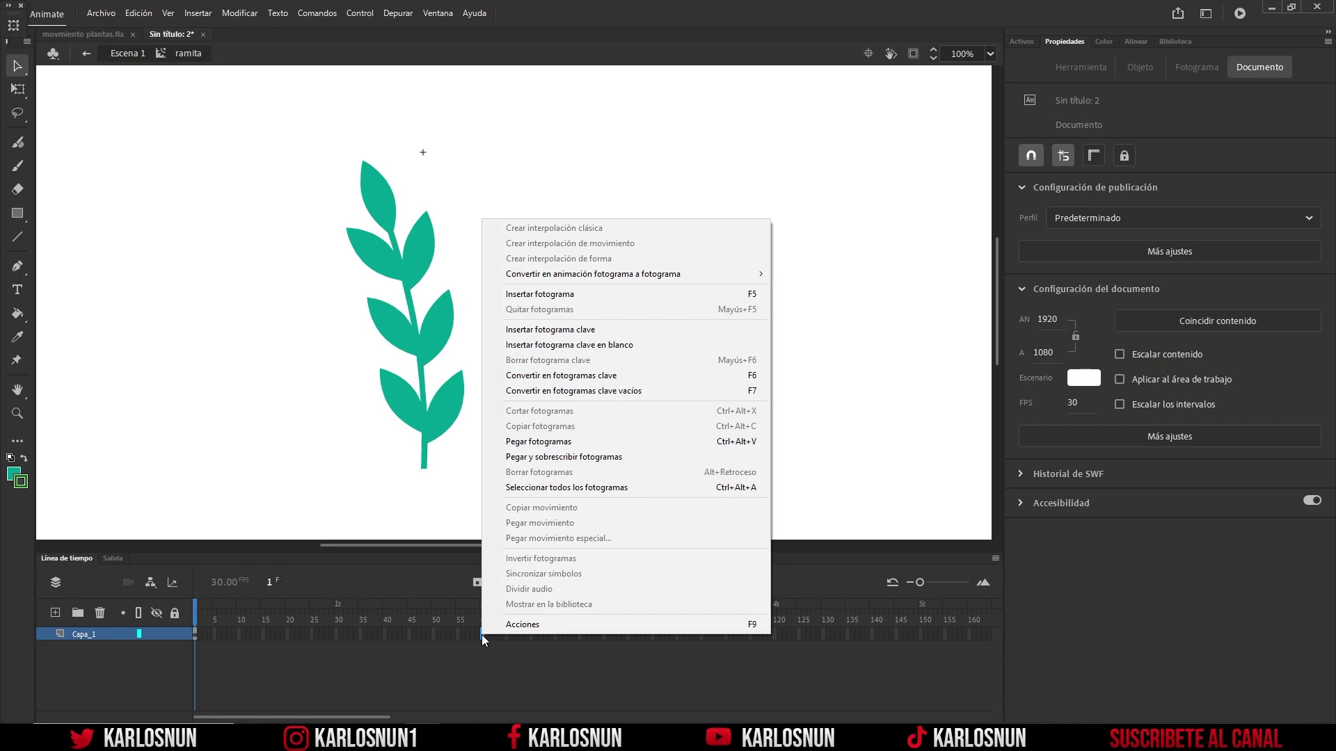
key(Escape)
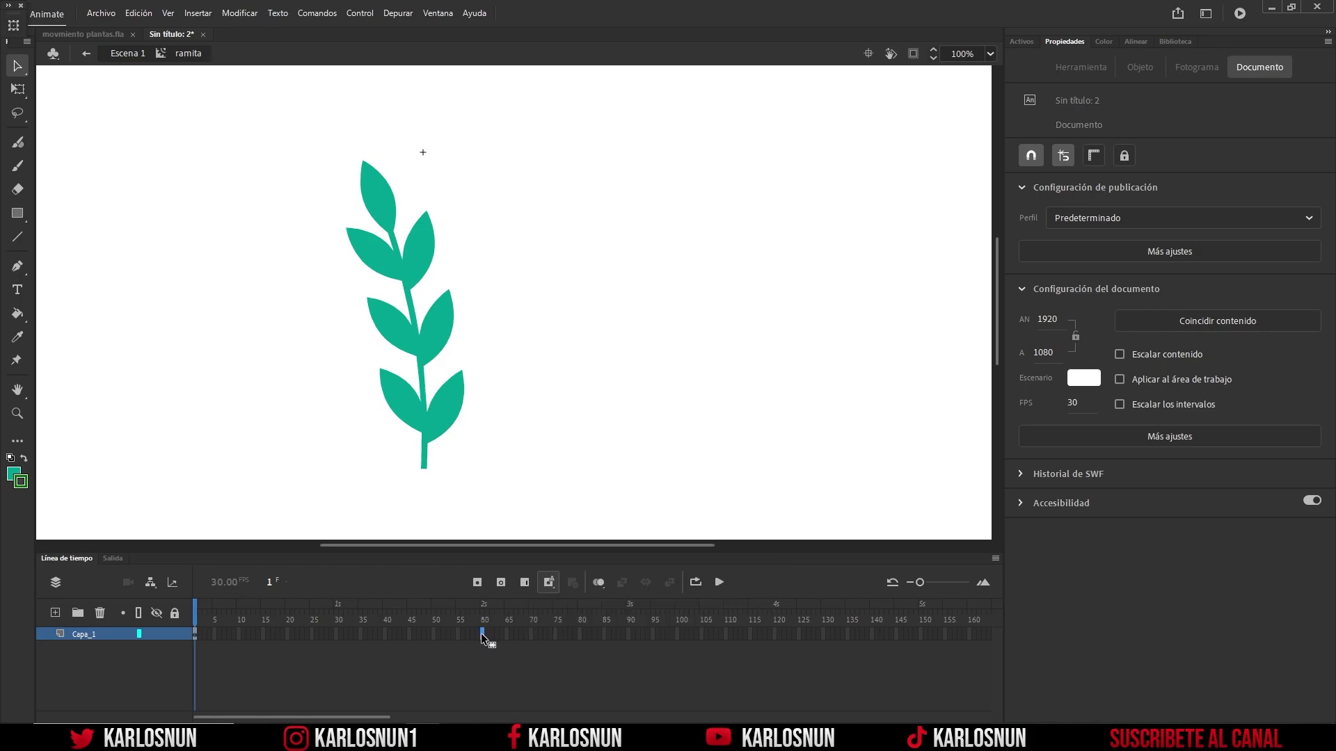
click(481, 633)
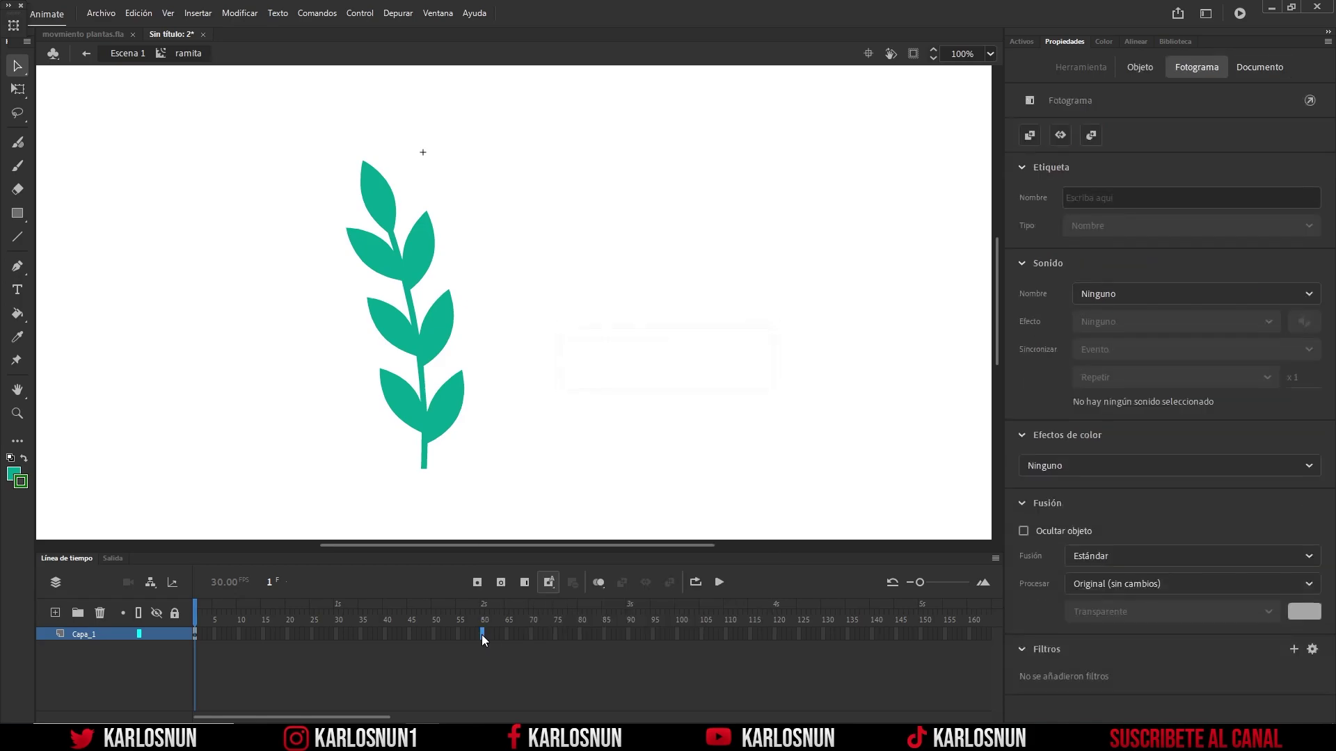
key(F5)
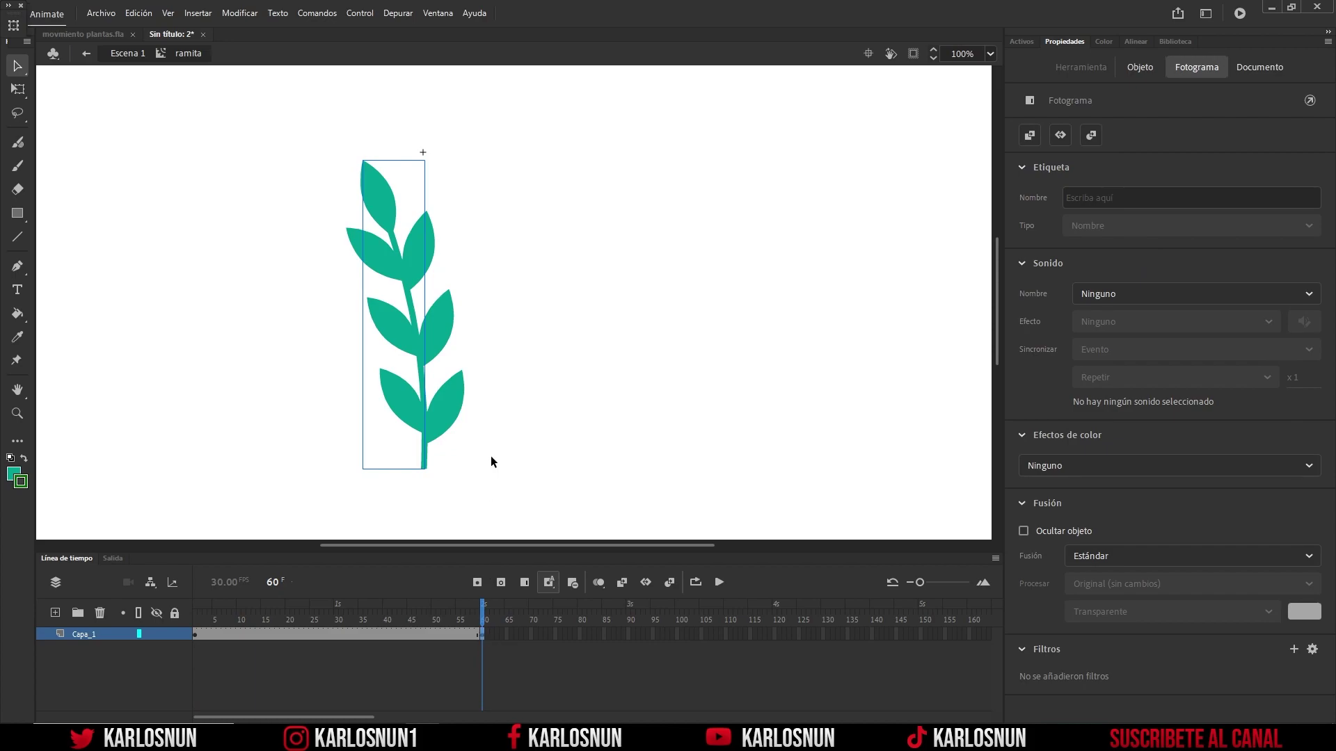
Step: Bend the branch's stem to the right at frame 60 and compare it with the previous pose
click(514, 397)
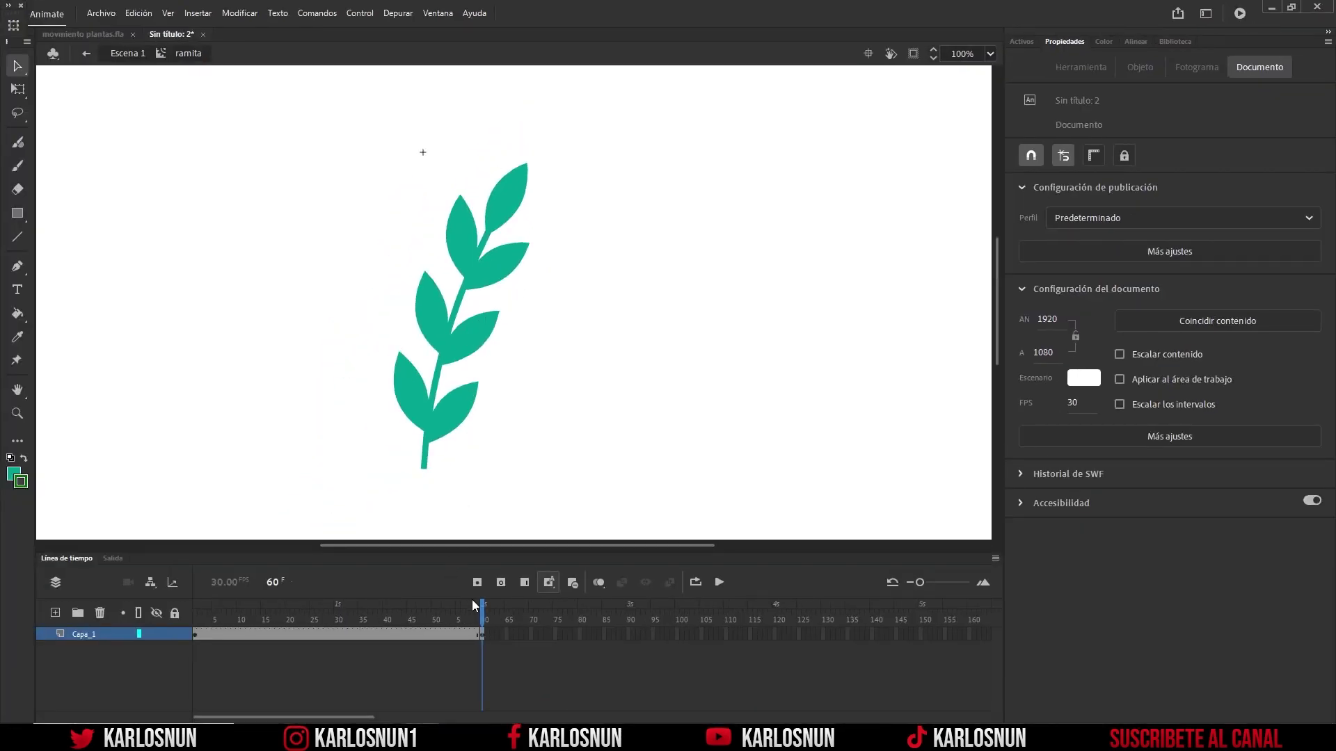
mouse_move(478, 604)
mouse_down()
mouse_move(195, 619)
mouse_move(482, 621)
mouse_up()
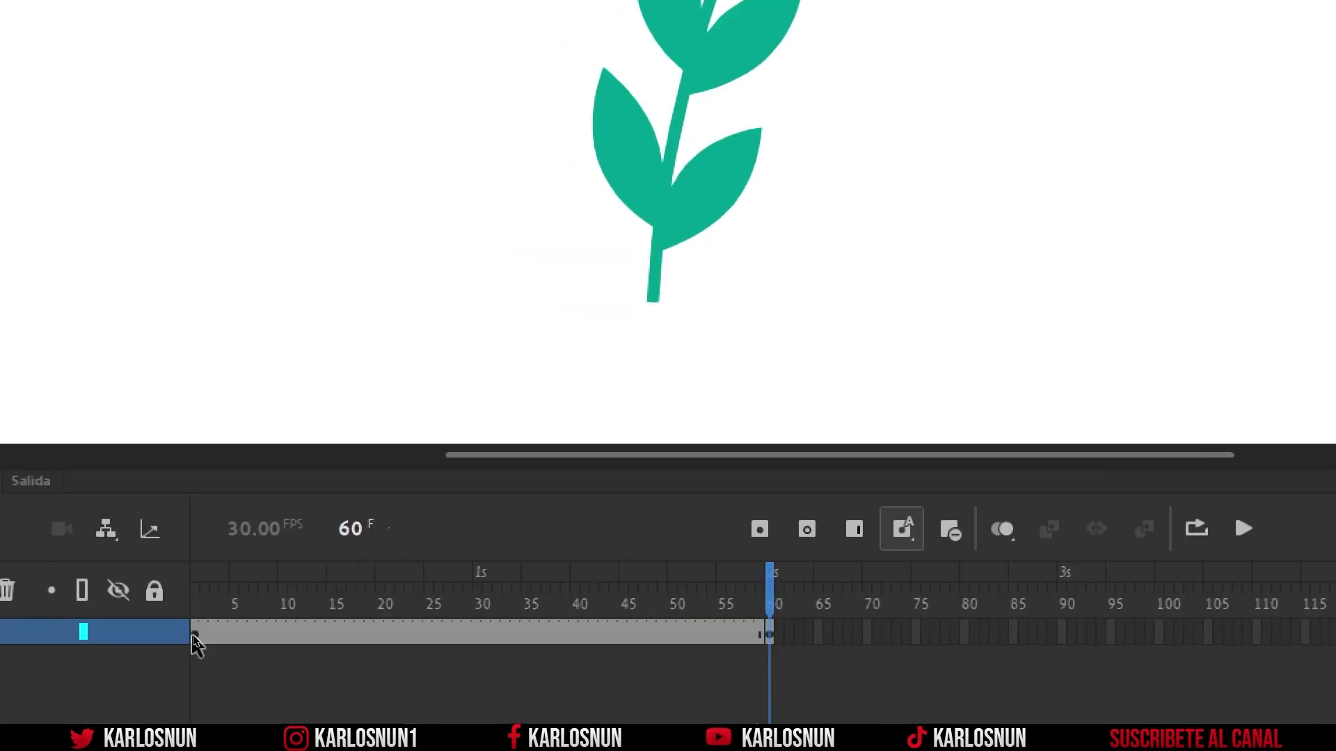
Step: Copy the first keyframe of the ramita symbol and paste it at frame 120 to close the loop
click(194, 635)
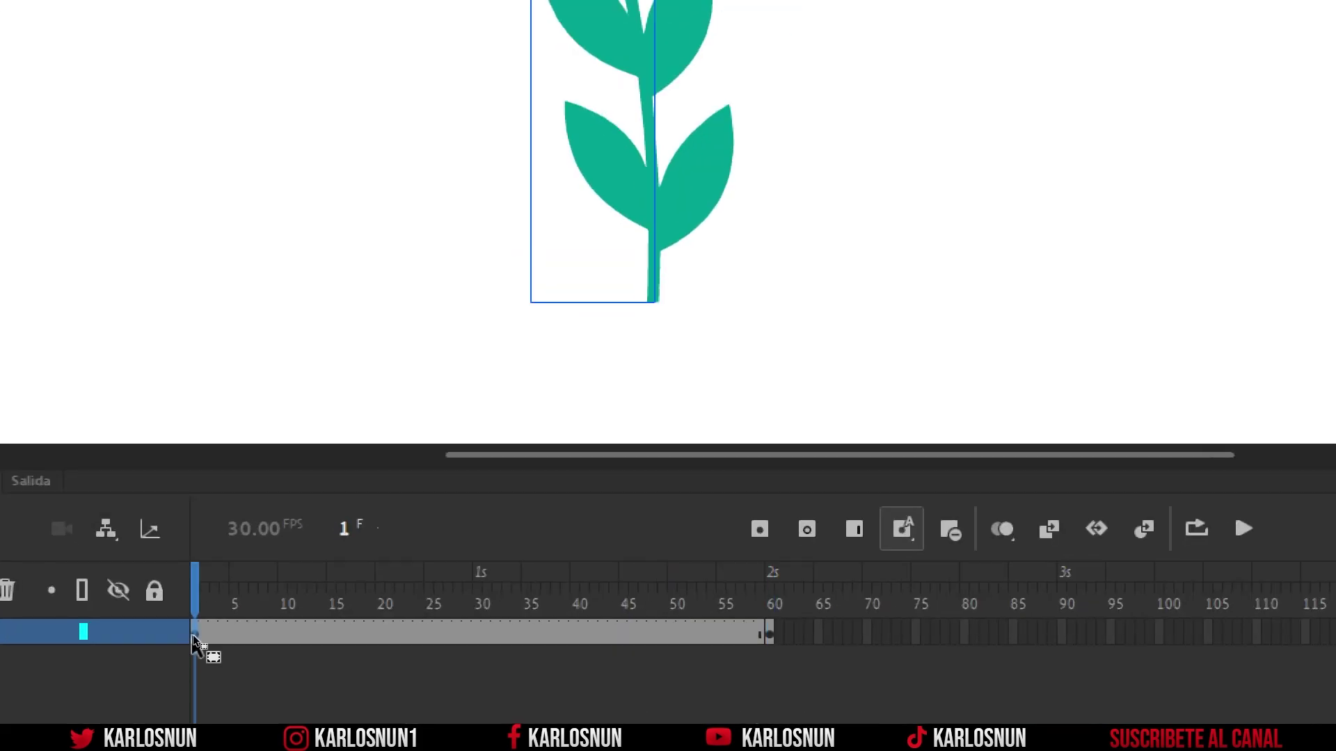
right_click(195, 637)
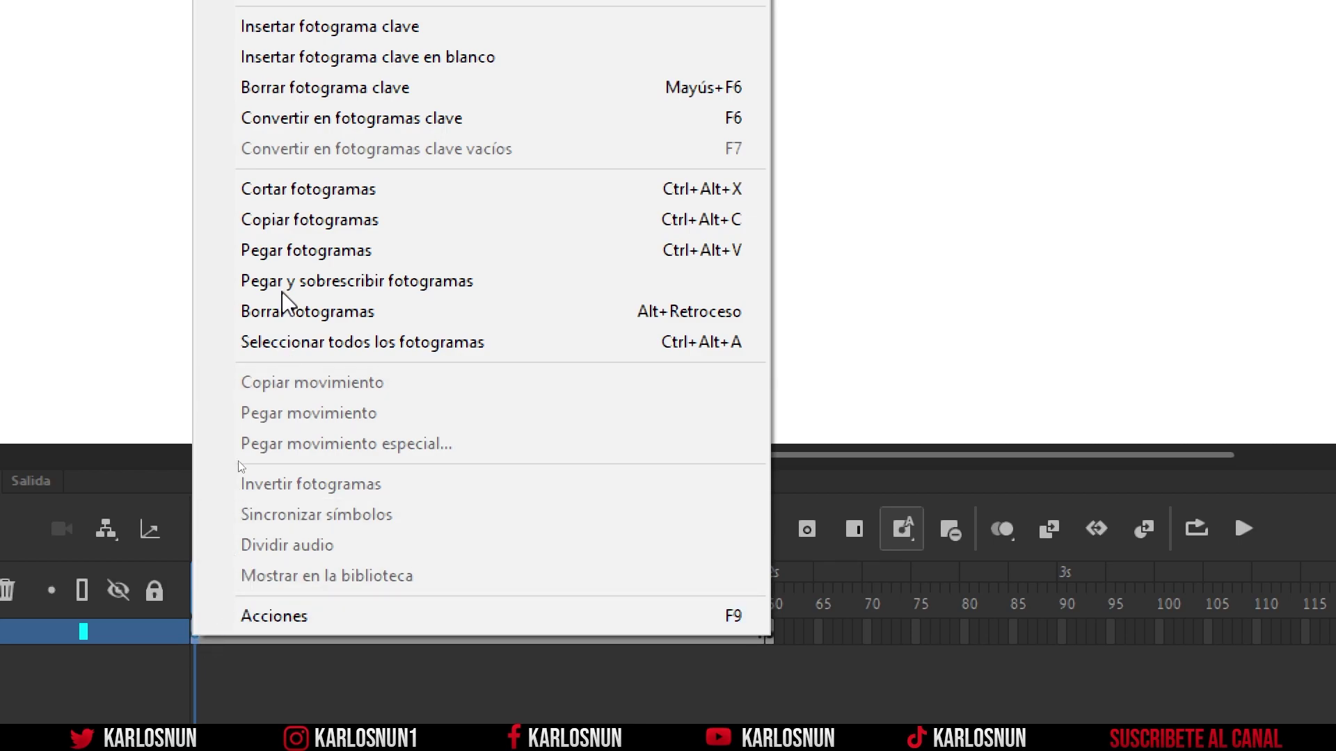
click(352, 237)
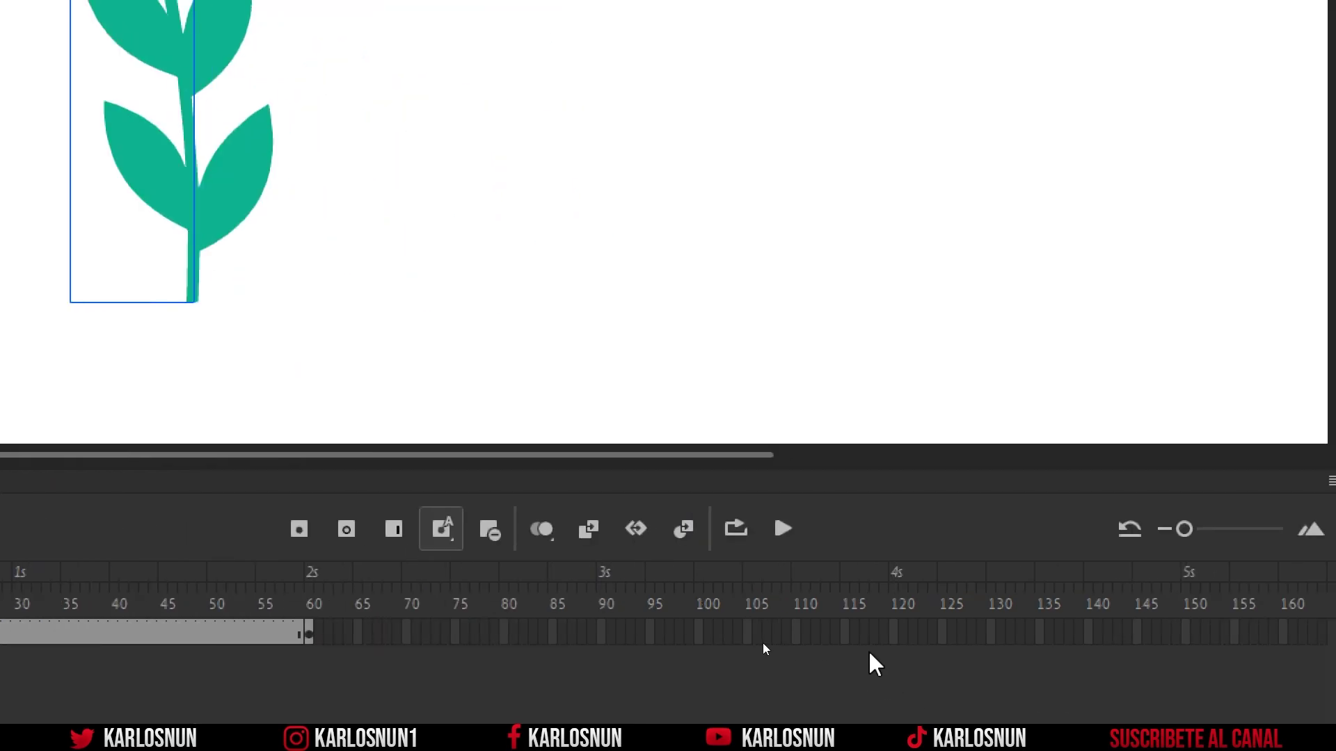
click(893, 632)
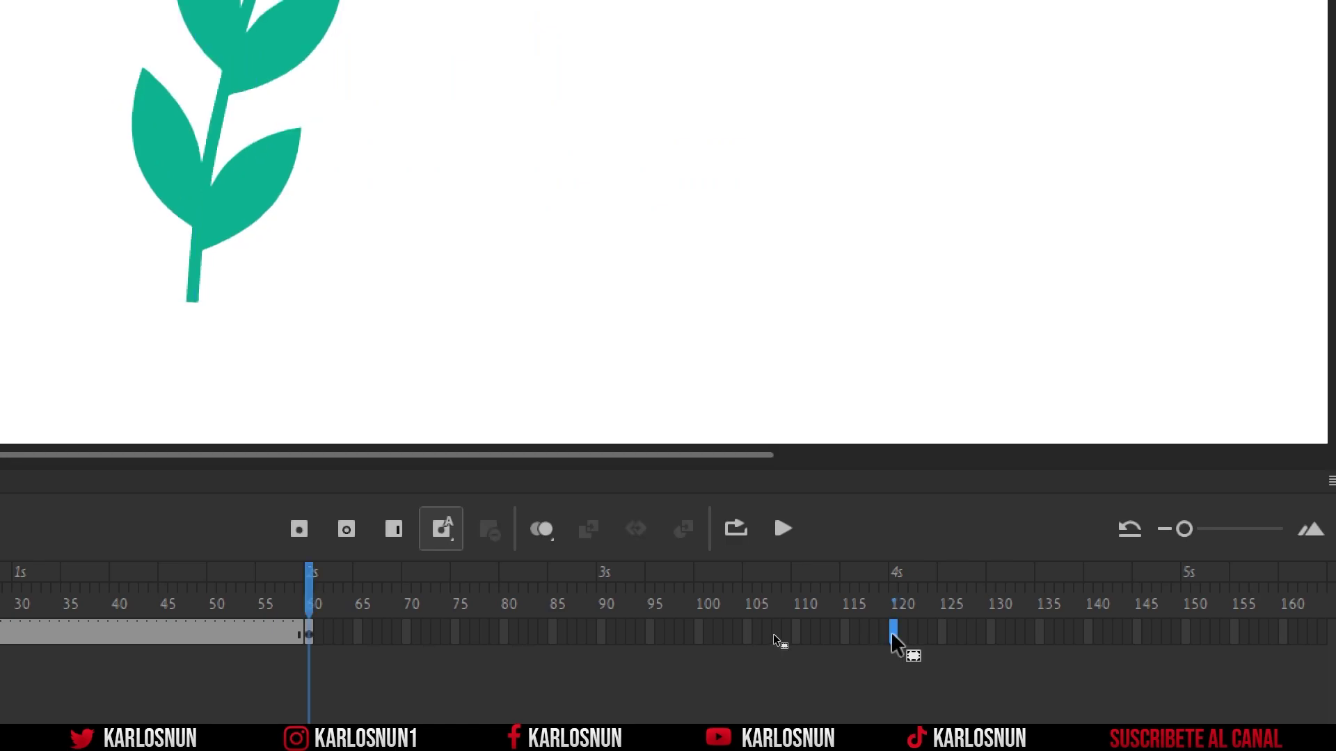
right_click(893, 632)
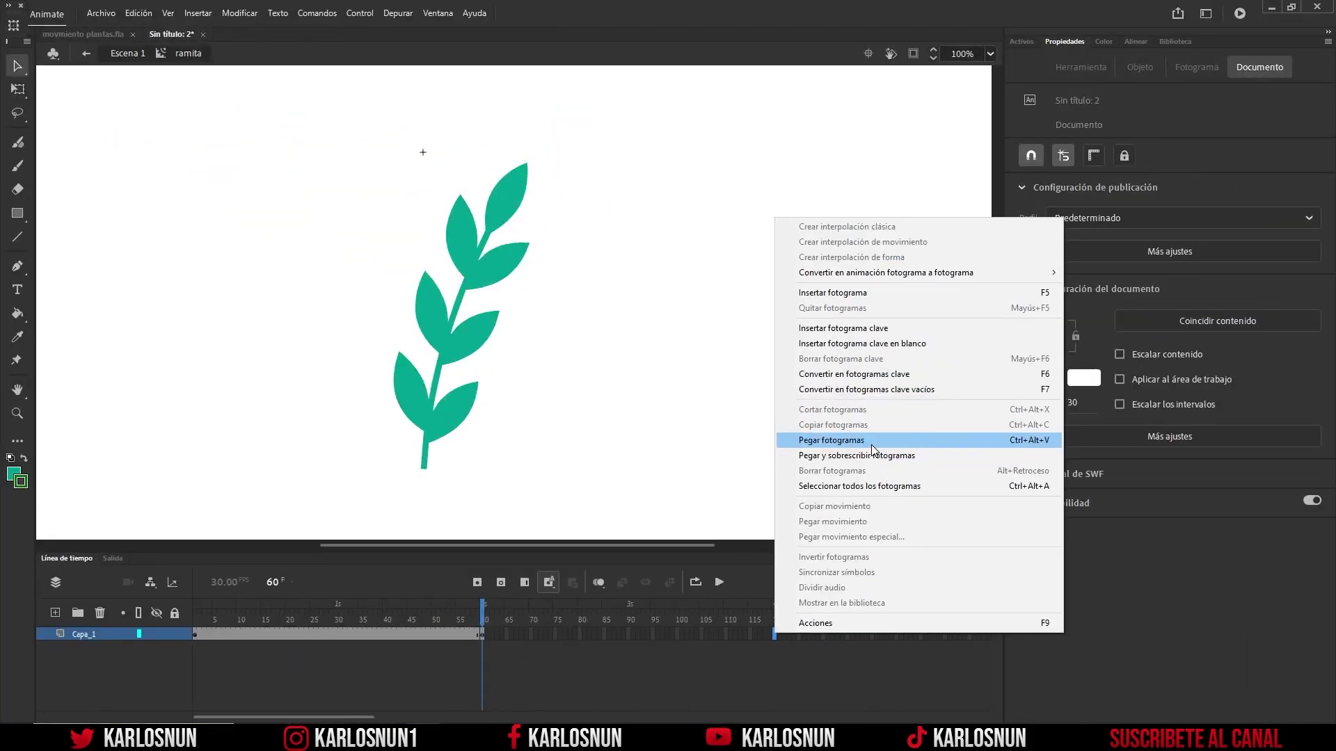
click(871, 443)
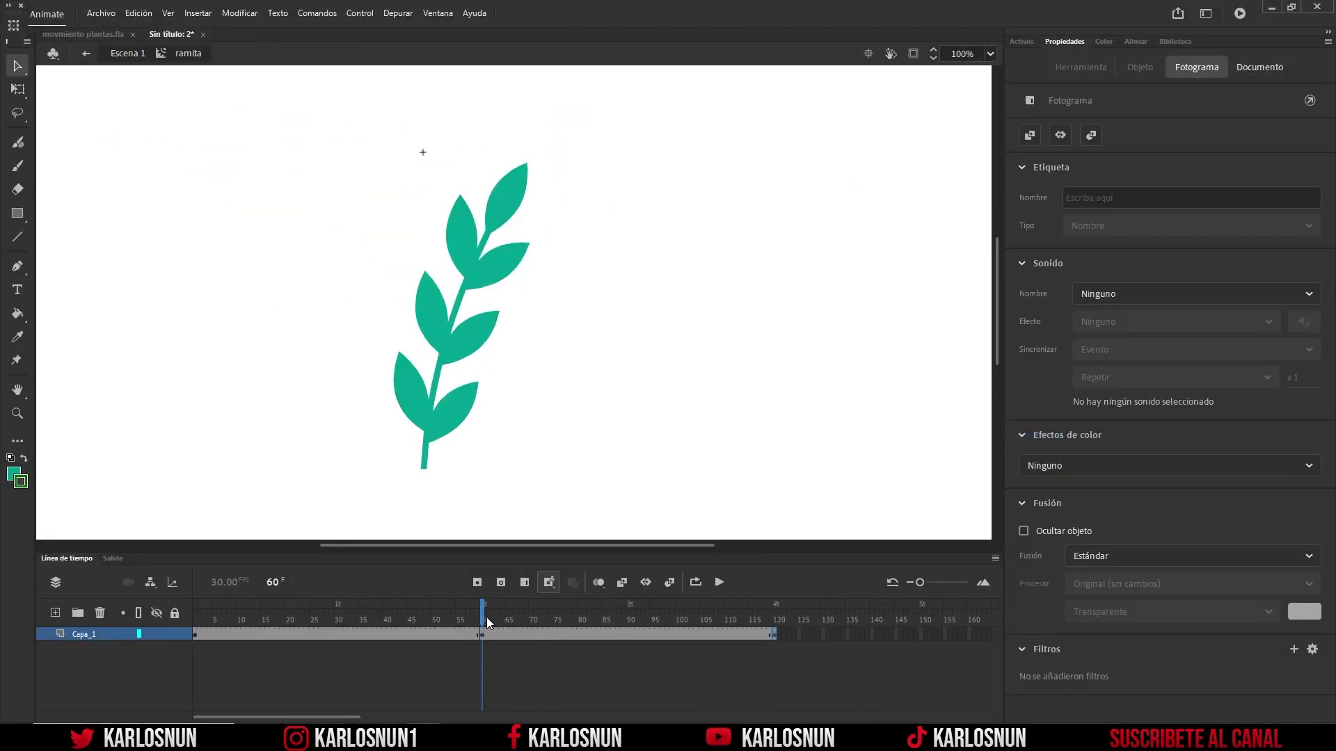
Step: Create shape tweens between frames 1 and 60 and between frames 60 and 120, and test the movie
drag(481, 612, 419, 631)
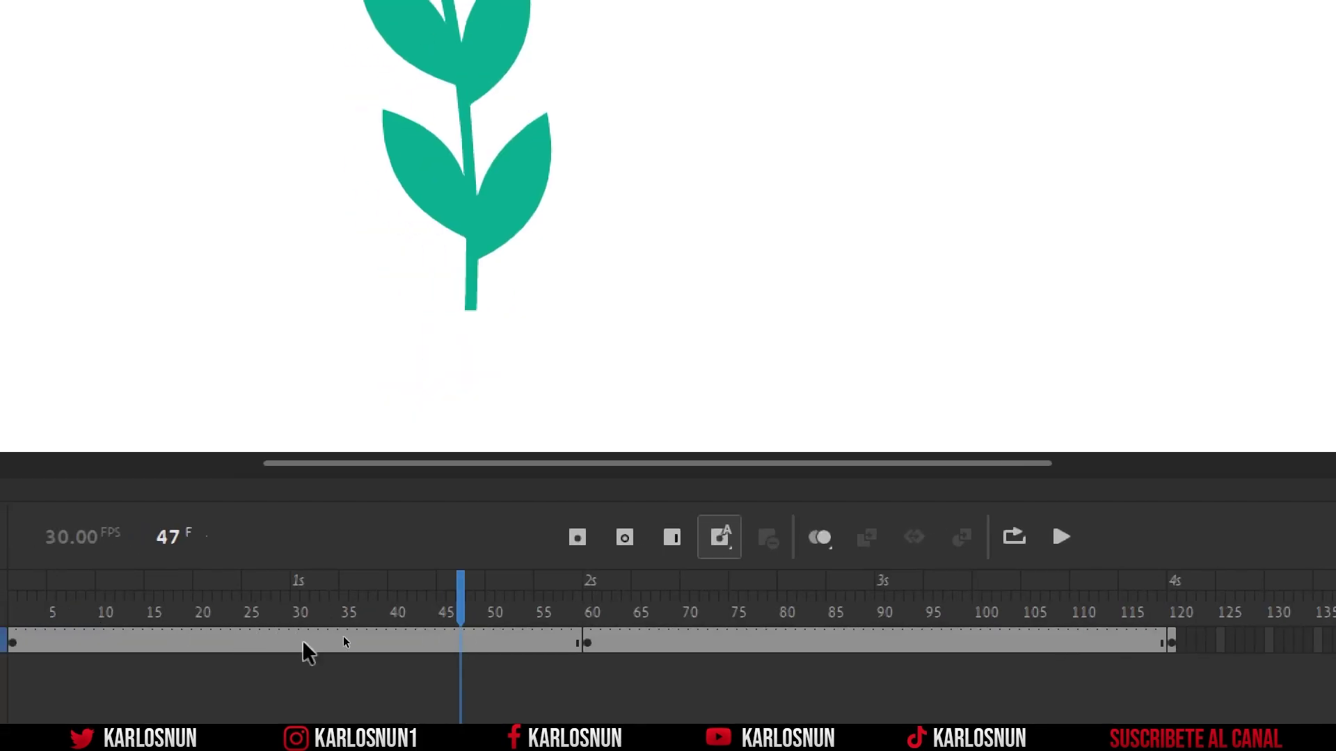
right_click(338, 646)
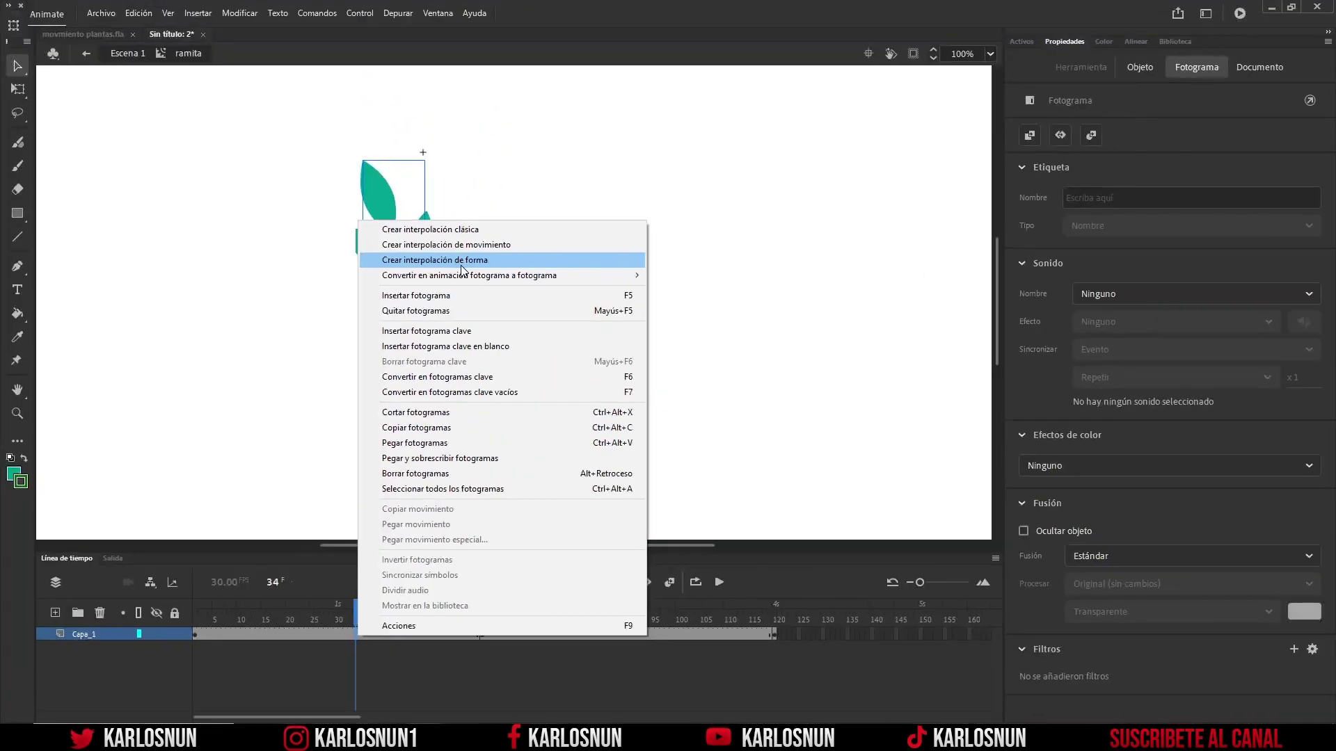
click(460, 267)
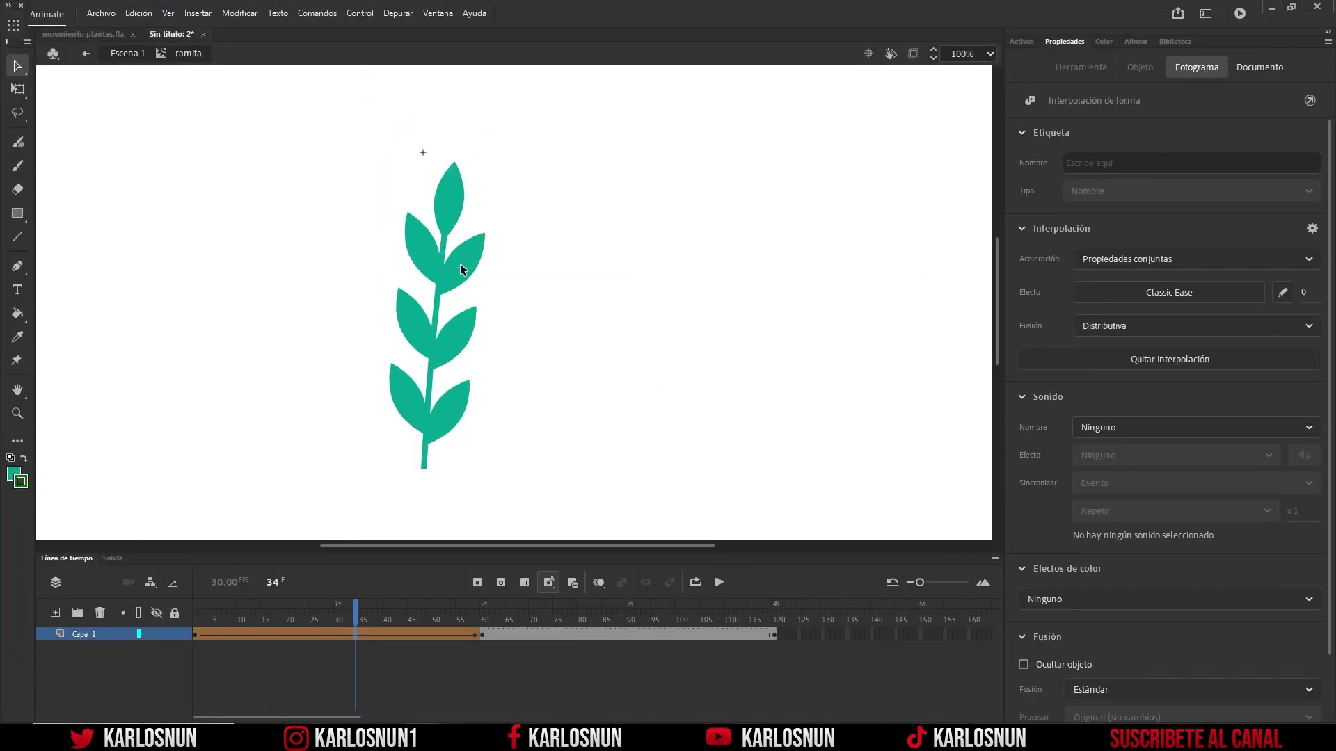
right_click(644, 632)
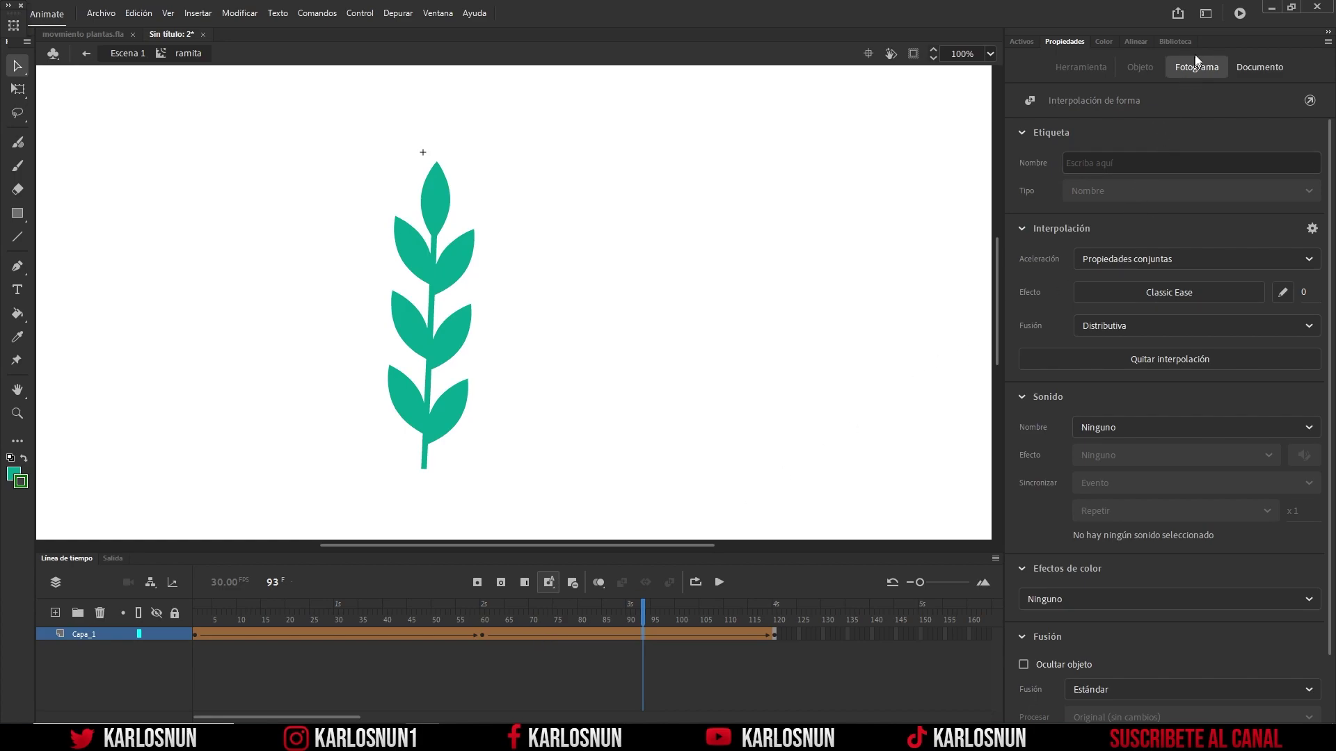
click(1240, 14)
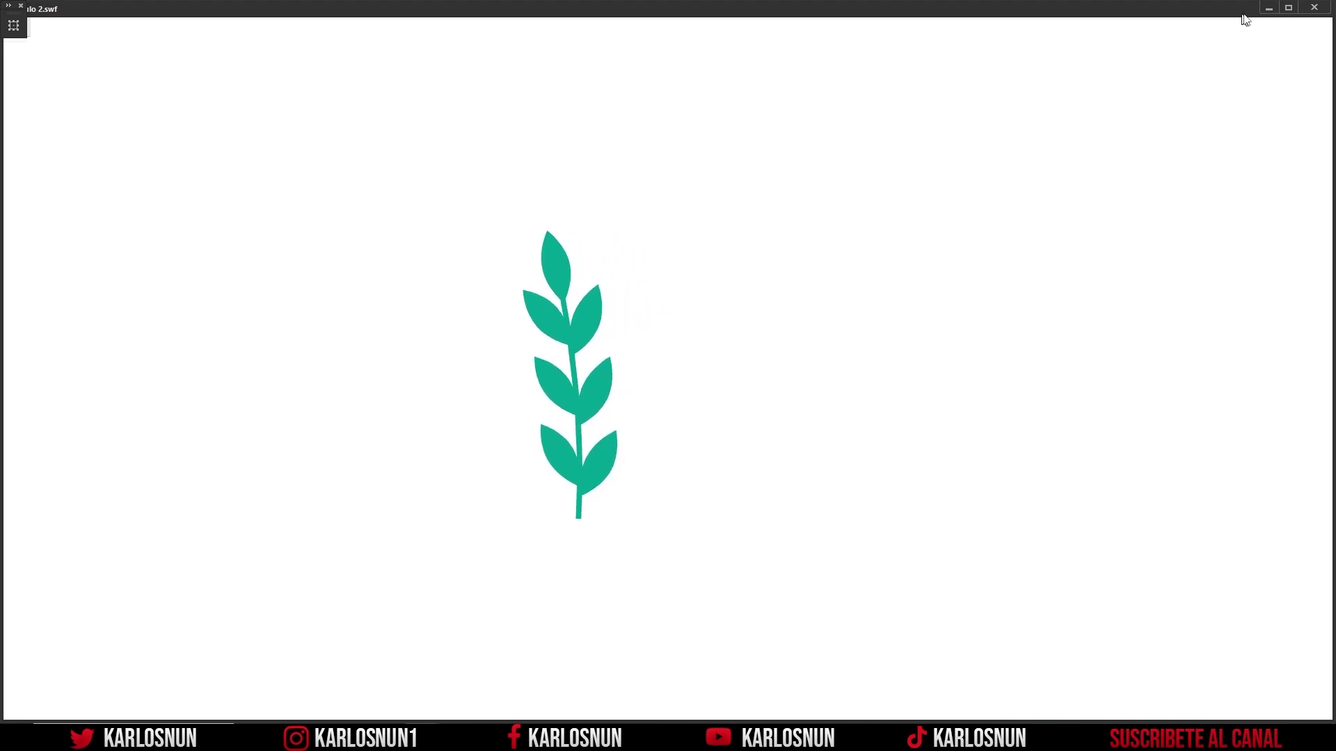
Step: Close the movie test, return to Escena 1 with the stage fitted to the window, and rename its layer as ramita
click(1313, 8)
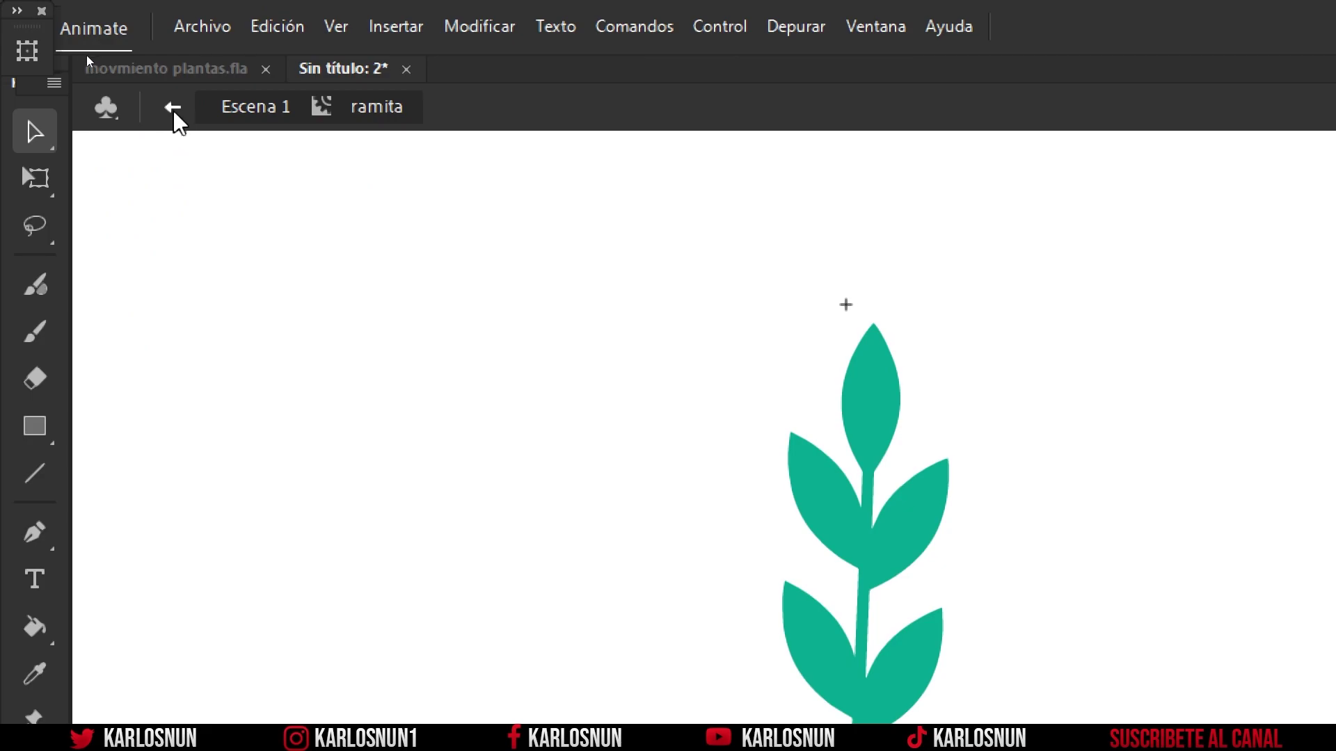
click(173, 110)
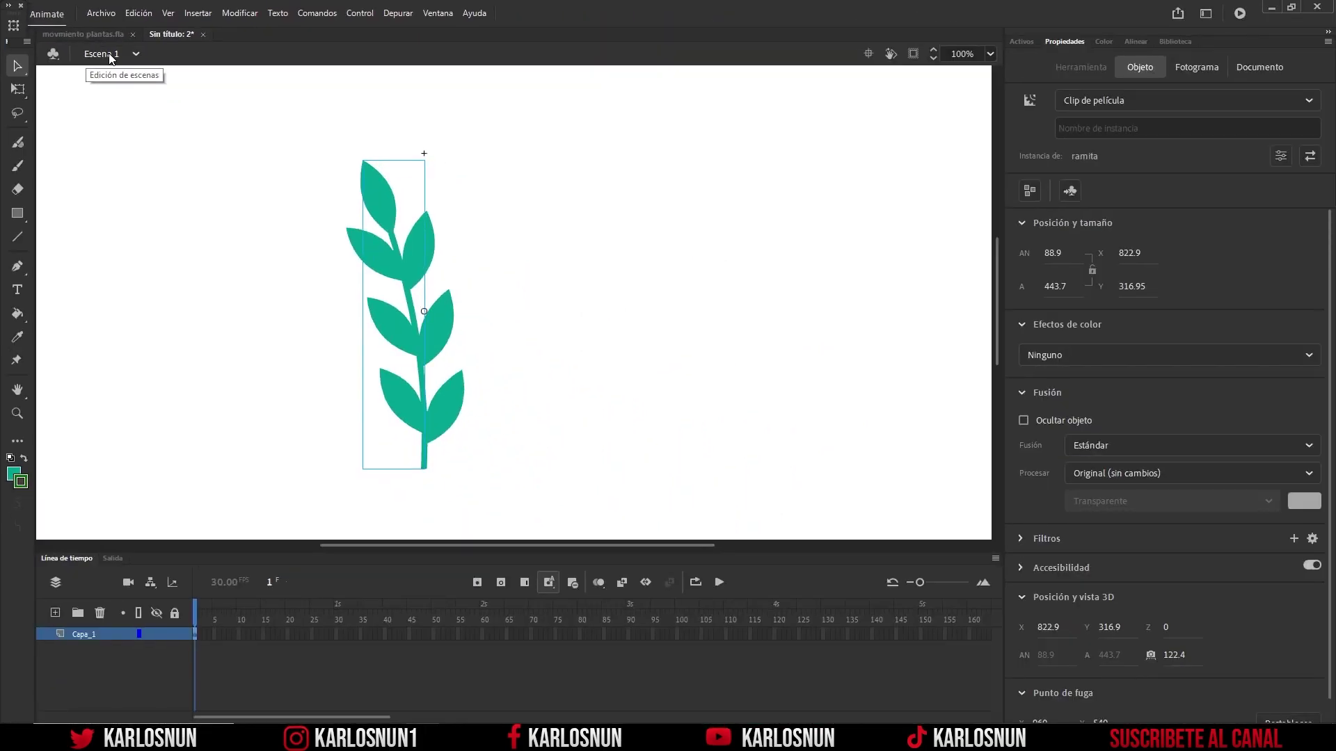
click(990, 55)
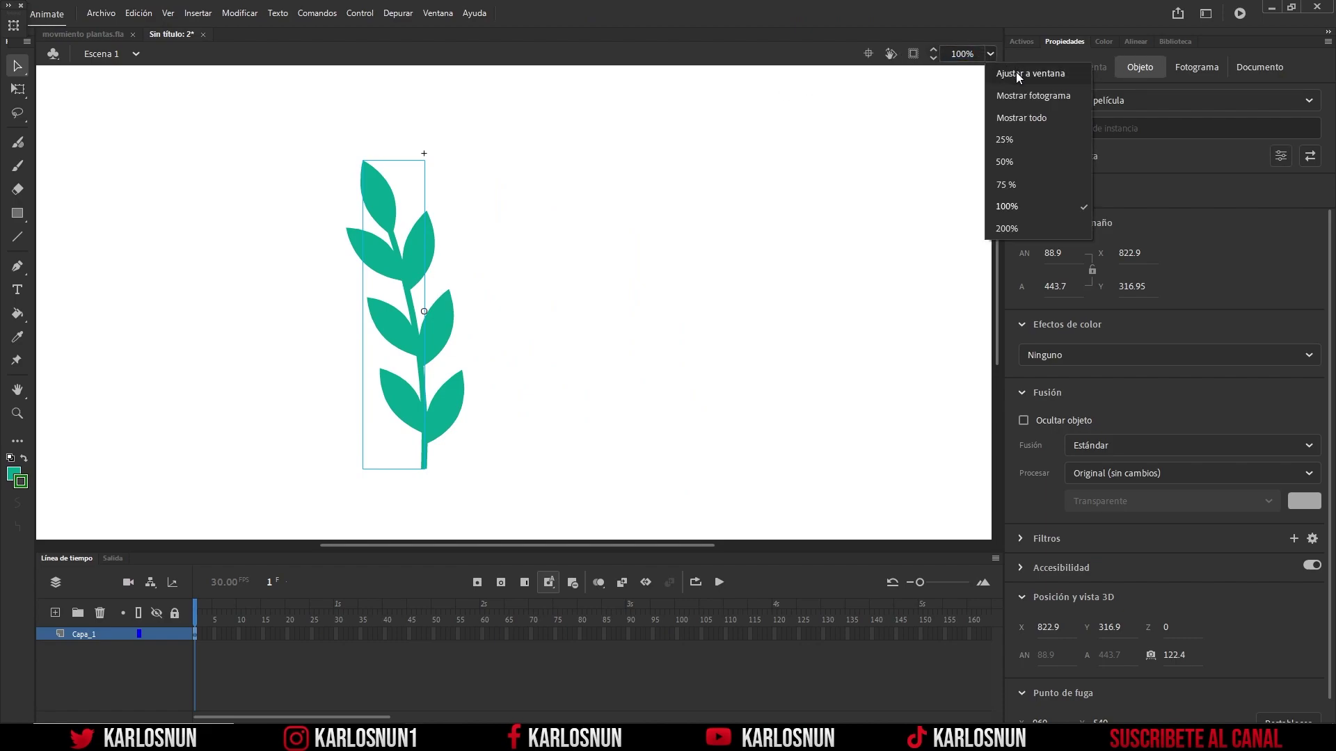
click(1017, 75)
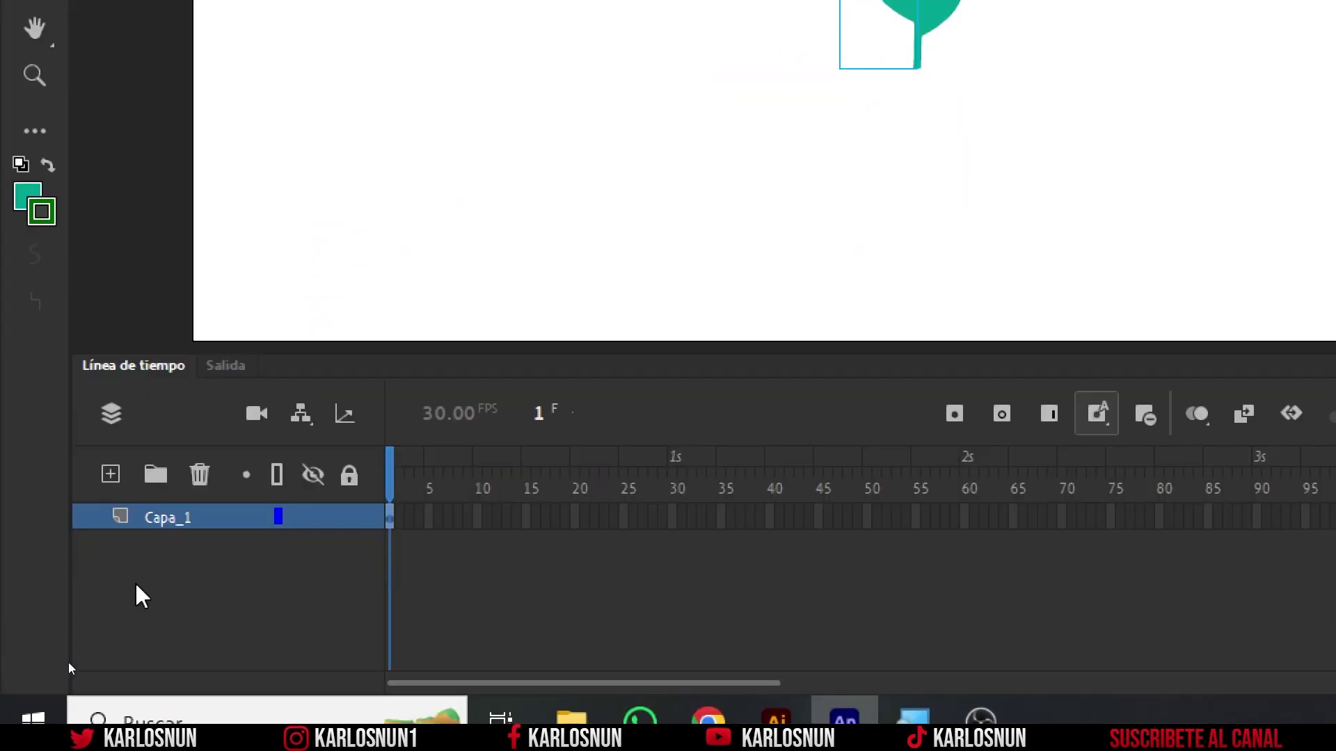
double_click(165, 516)
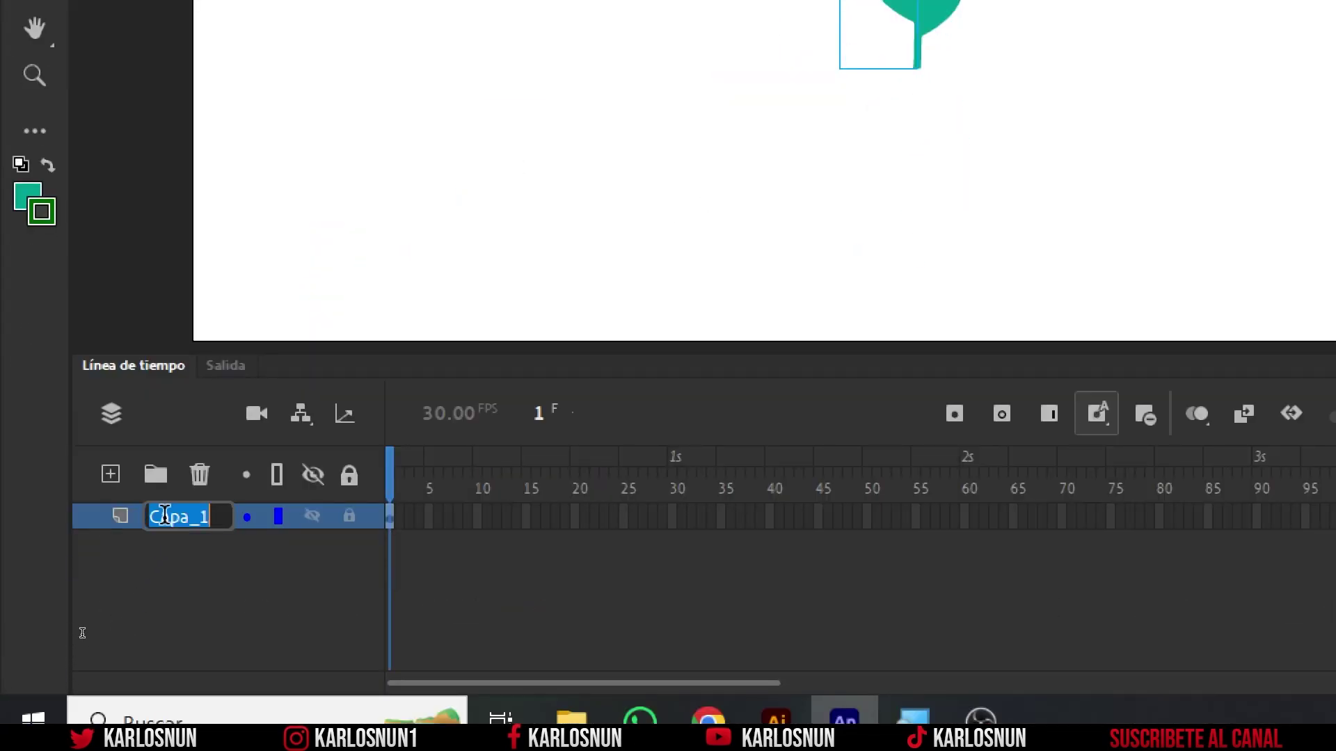
text(ramita)
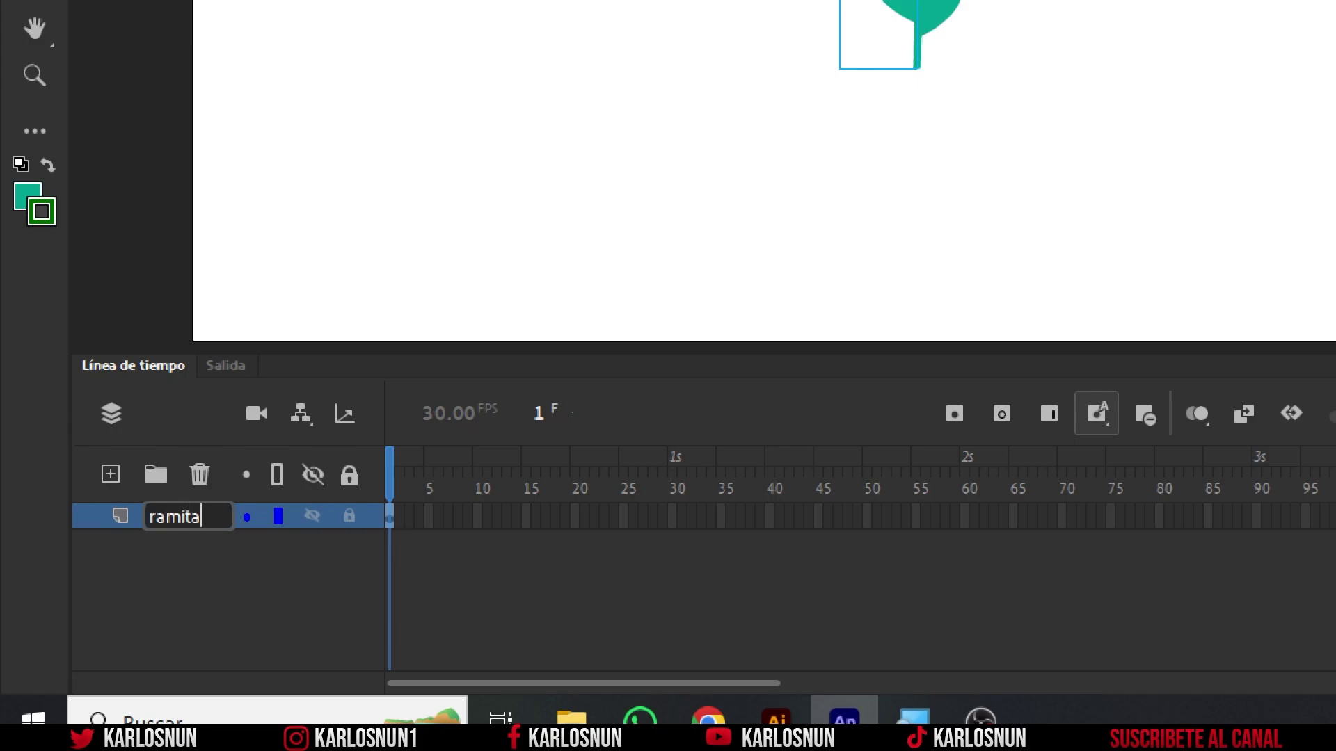
key(Return)
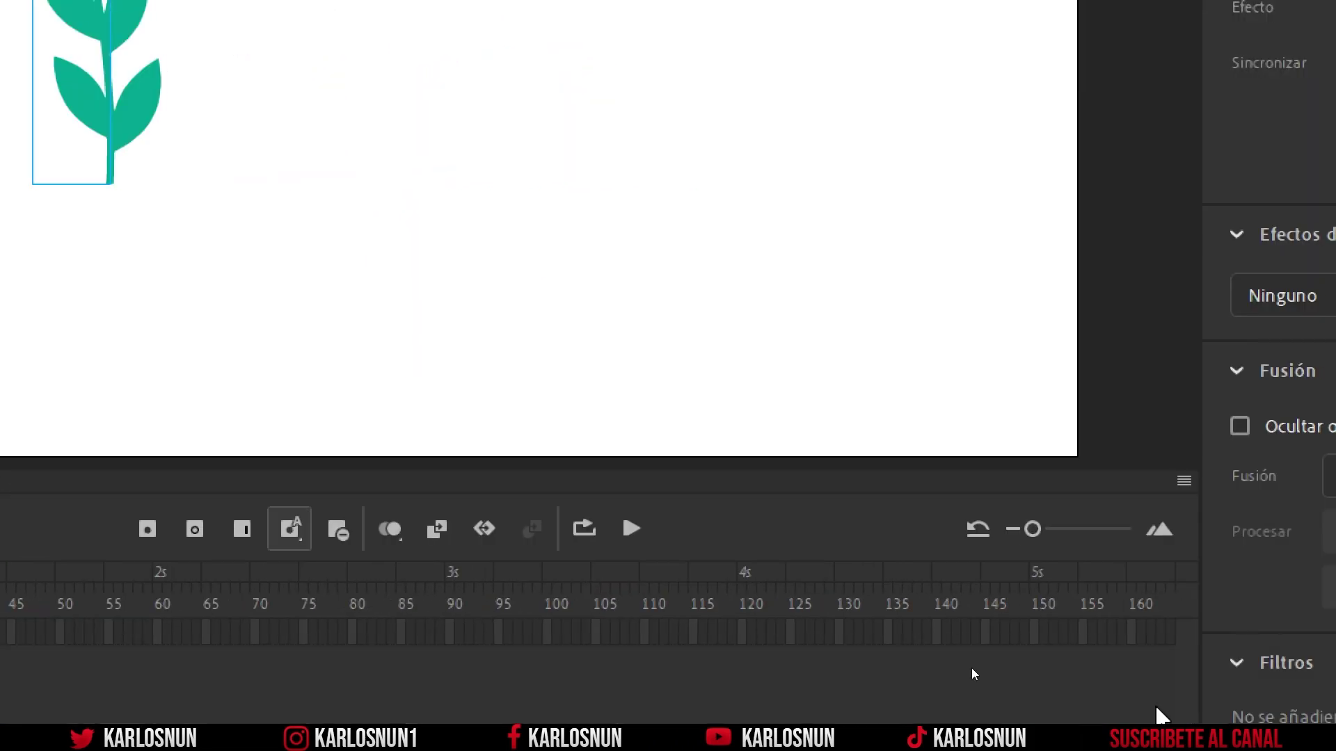
Step: Extend the ramita layer in Escena 1 to frame 120 with regular frames
click(741, 632)
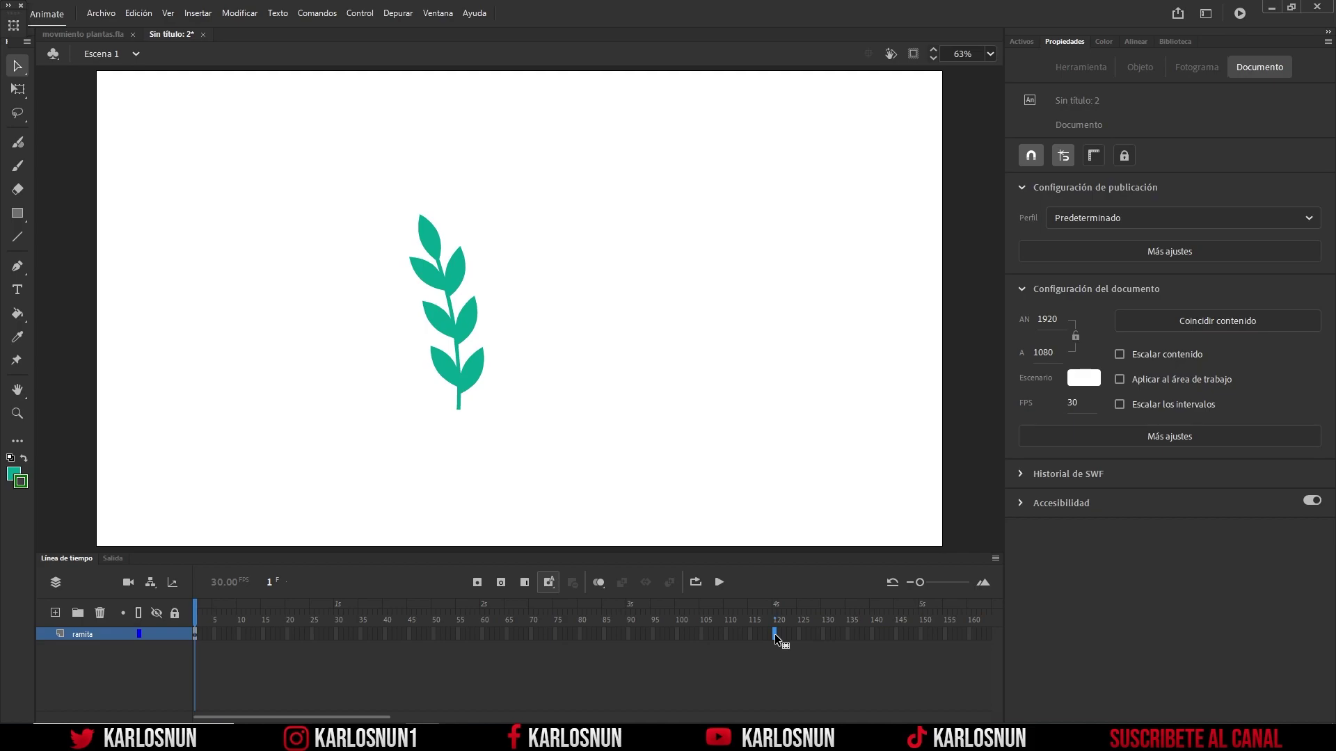
click(775, 633)
key(F5)
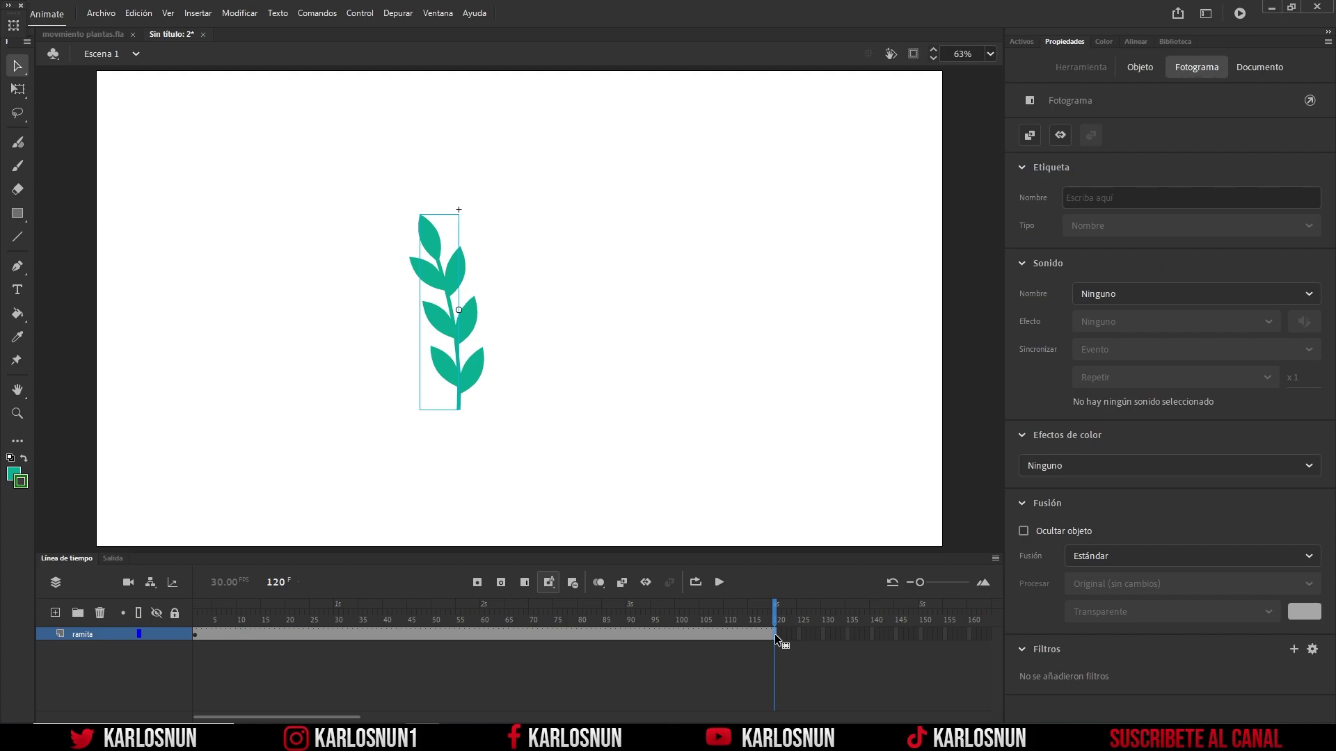
Step: On frame 1, place two copies of the branch to the right of the original and flip the farthest copy horizontally
click(196, 616)
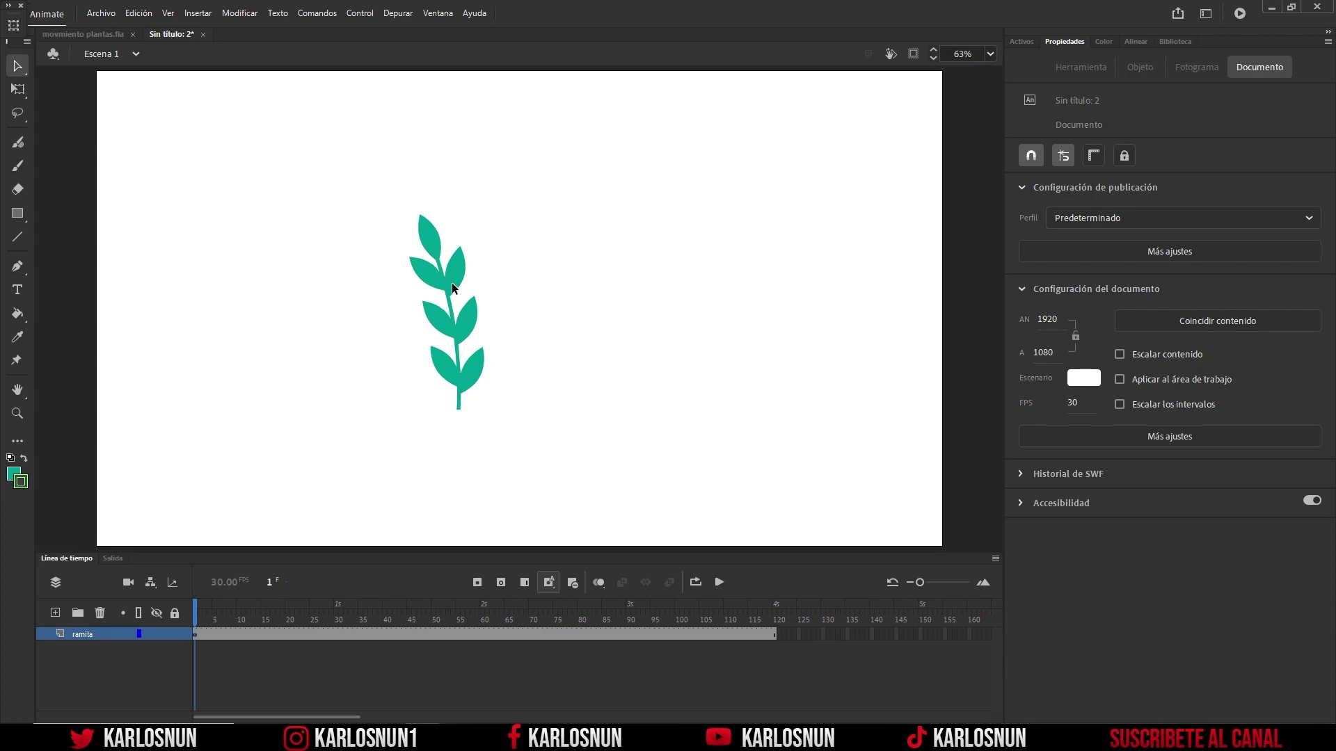
drag(353, 157, 519, 445)
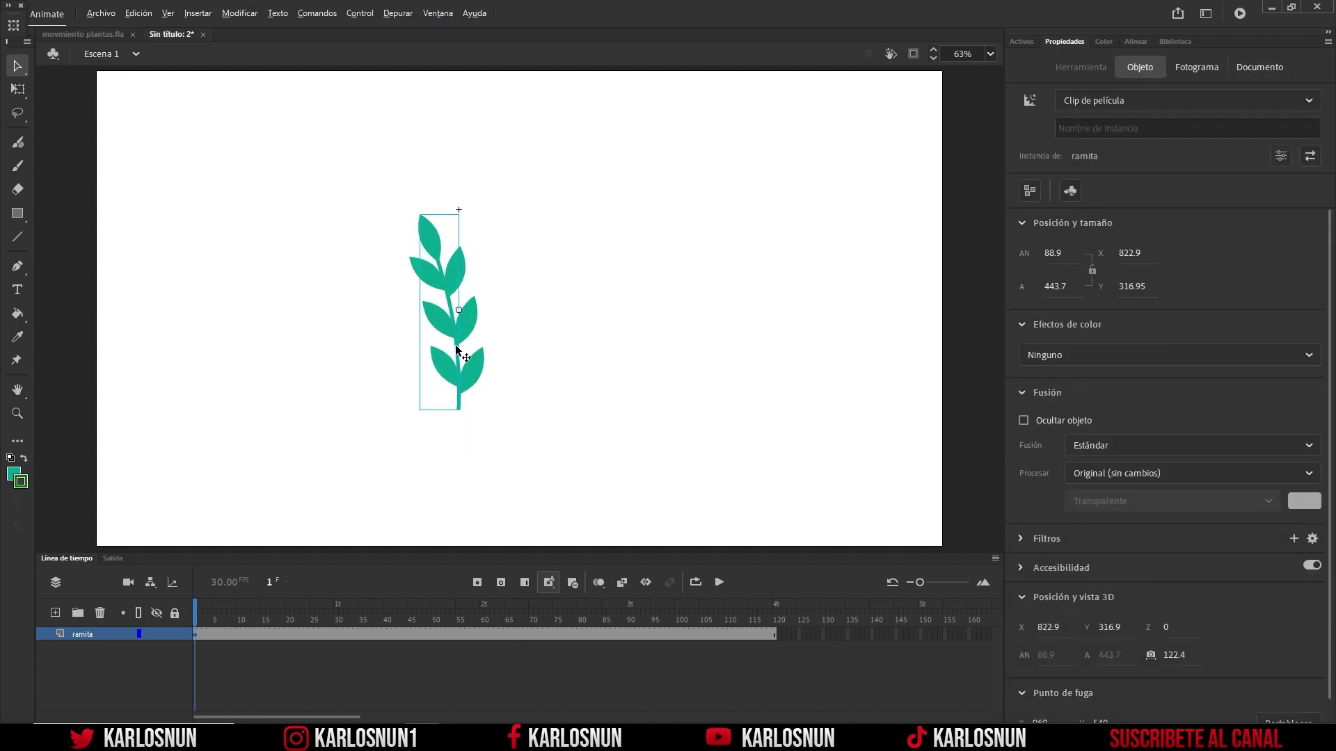
drag(455, 341, 613, 343)
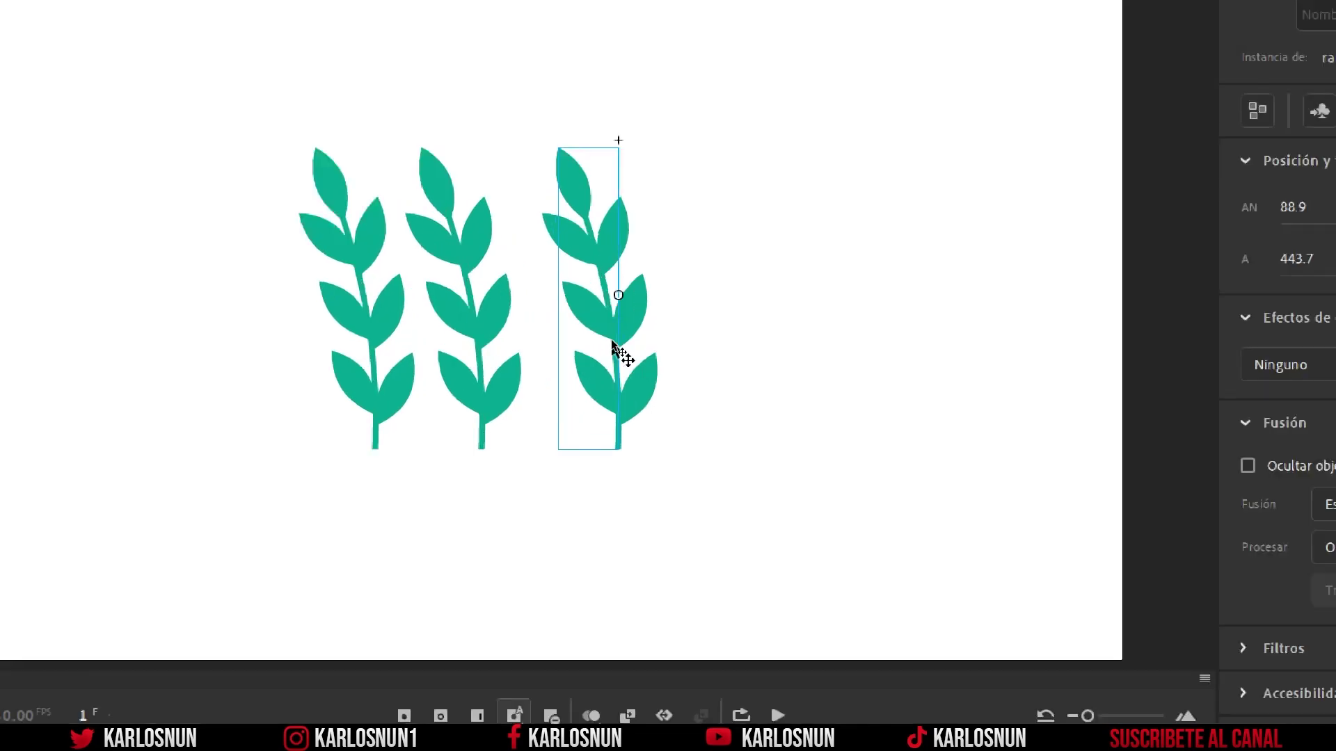
right_click(612, 348)
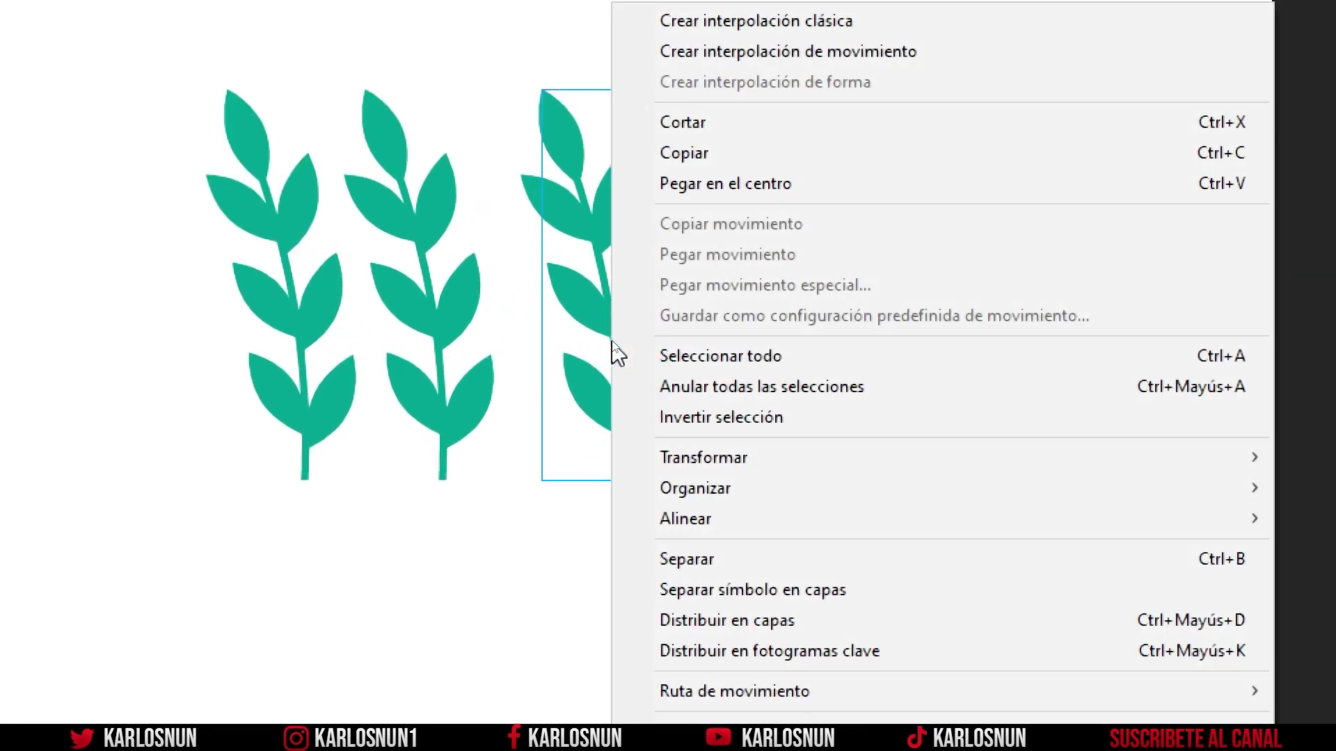
mouse_move(668, 453)
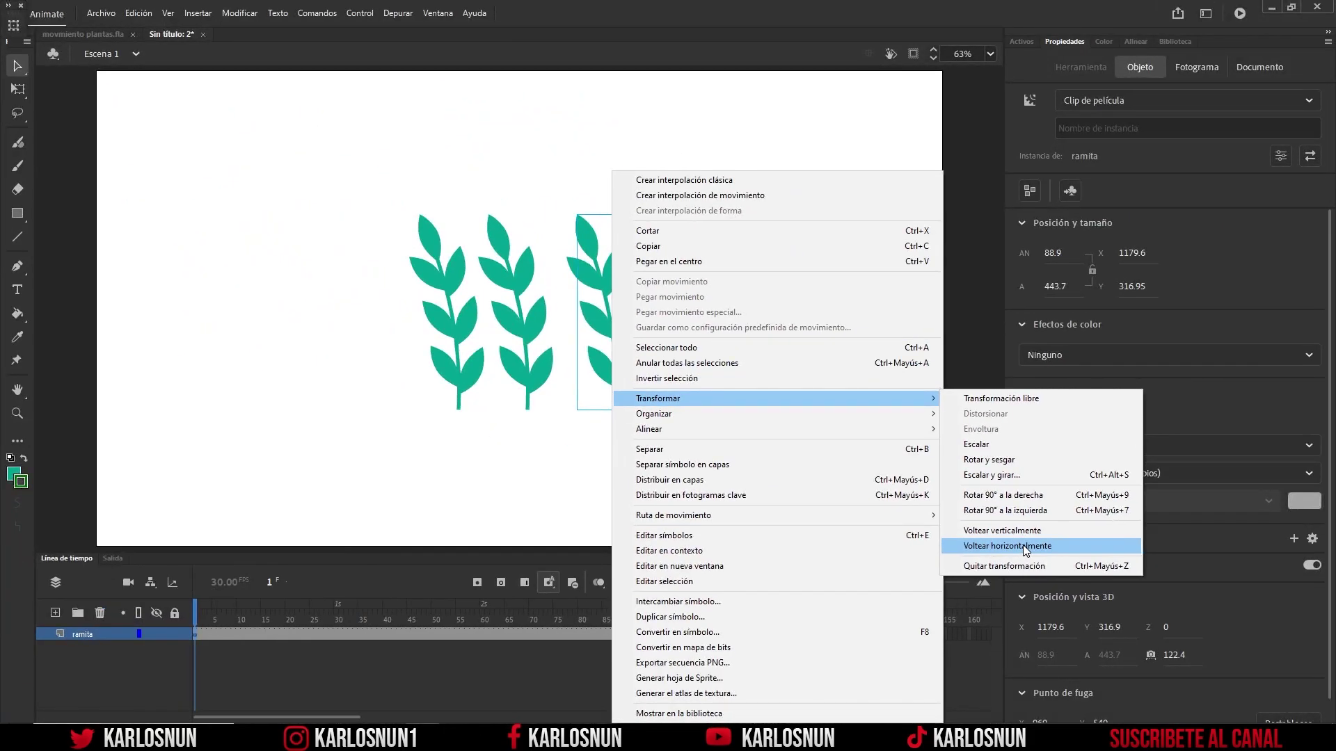
click(1025, 549)
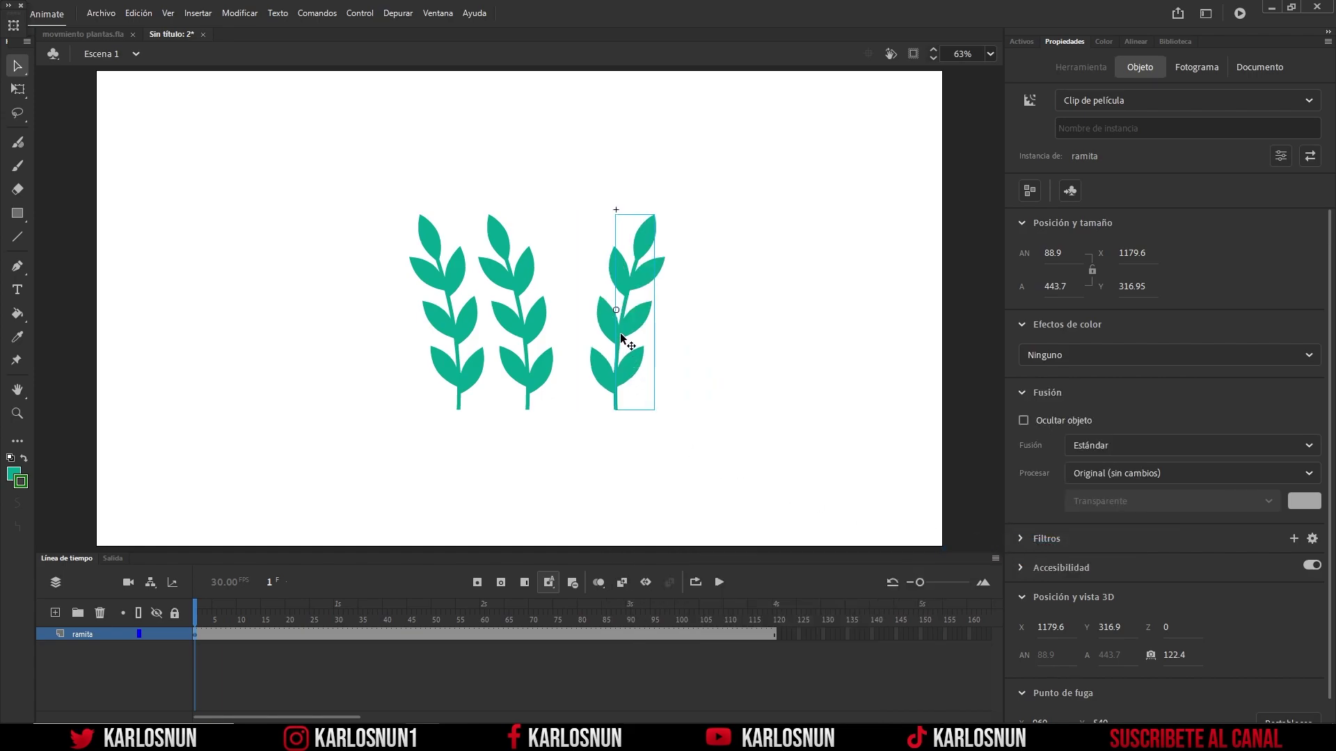
Step: Copy the flipped branch to the far left of the group, scale it to about 61.75 by 308.3, and align its base
drag(619, 331, 380, 346)
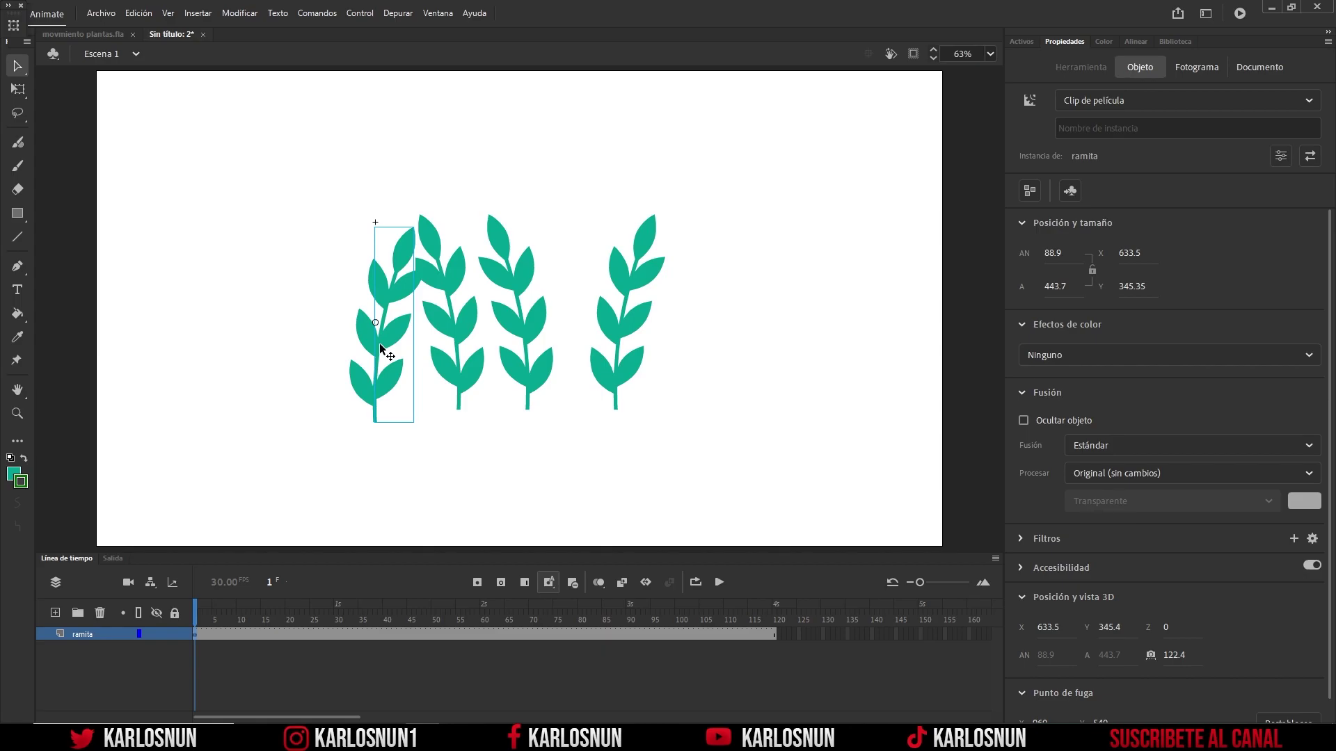
key(q)
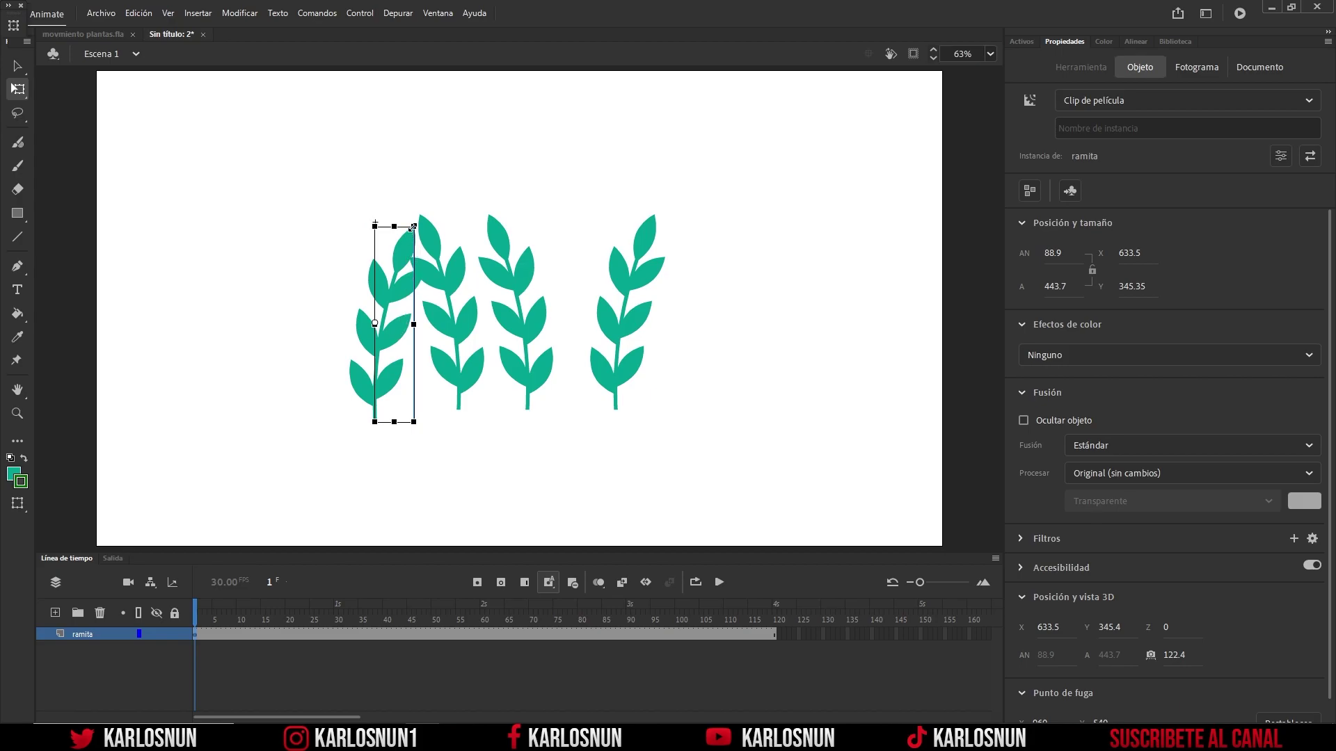
mouse_move(412, 226)
mouse_down()
mouse_move(402, 254)
mouse_move(402, 243)
mouse_up()
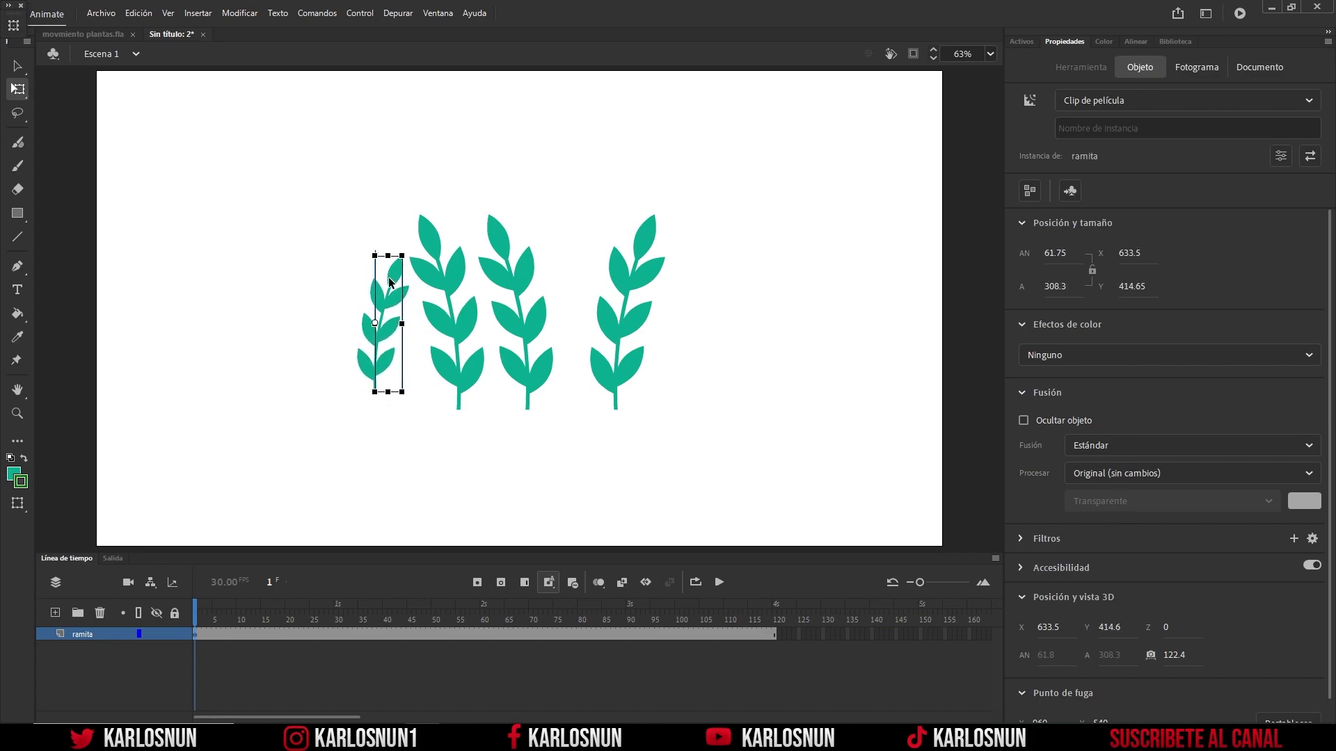
drag(385, 299, 401, 326)
Step: Copy a full-size branch into the gap before the flipped one, scale it to about 69.45 by 346.75, and test the movie
click(448, 295)
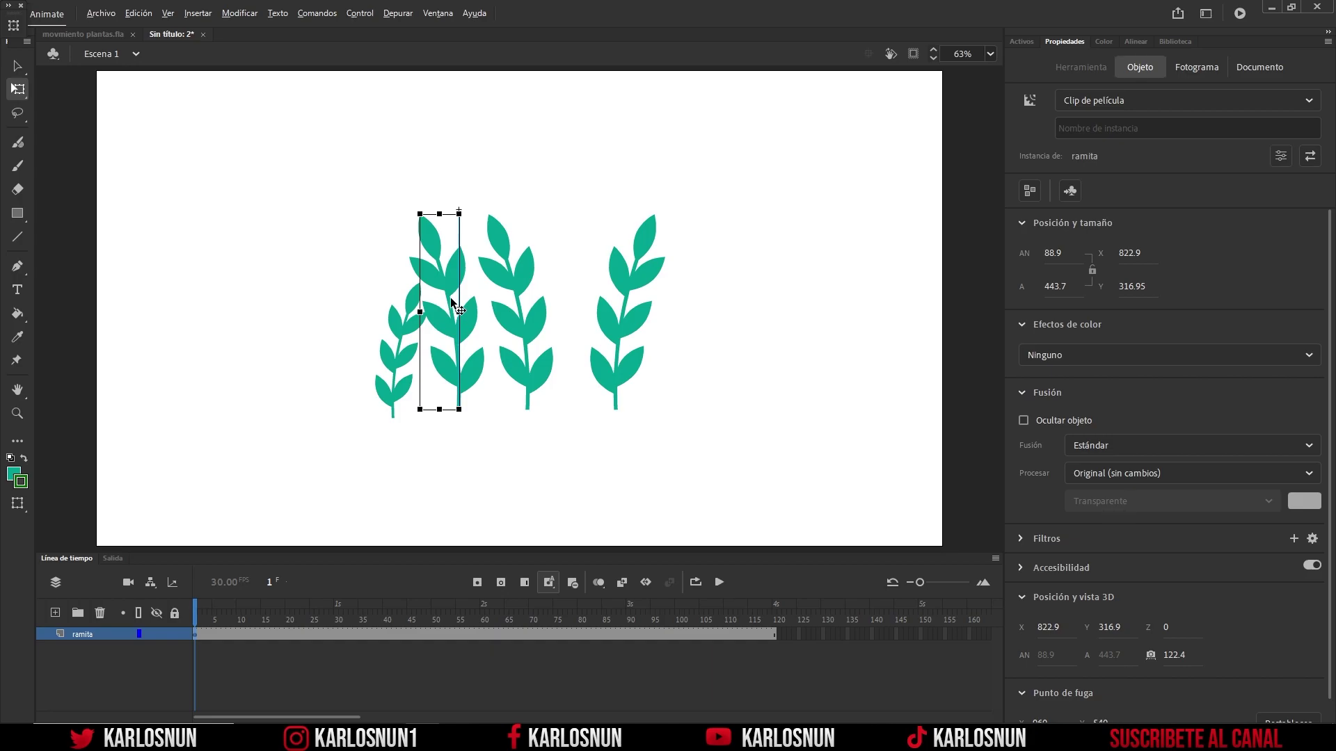
drag(451, 300, 566, 310)
drag(569, 310, 571, 315)
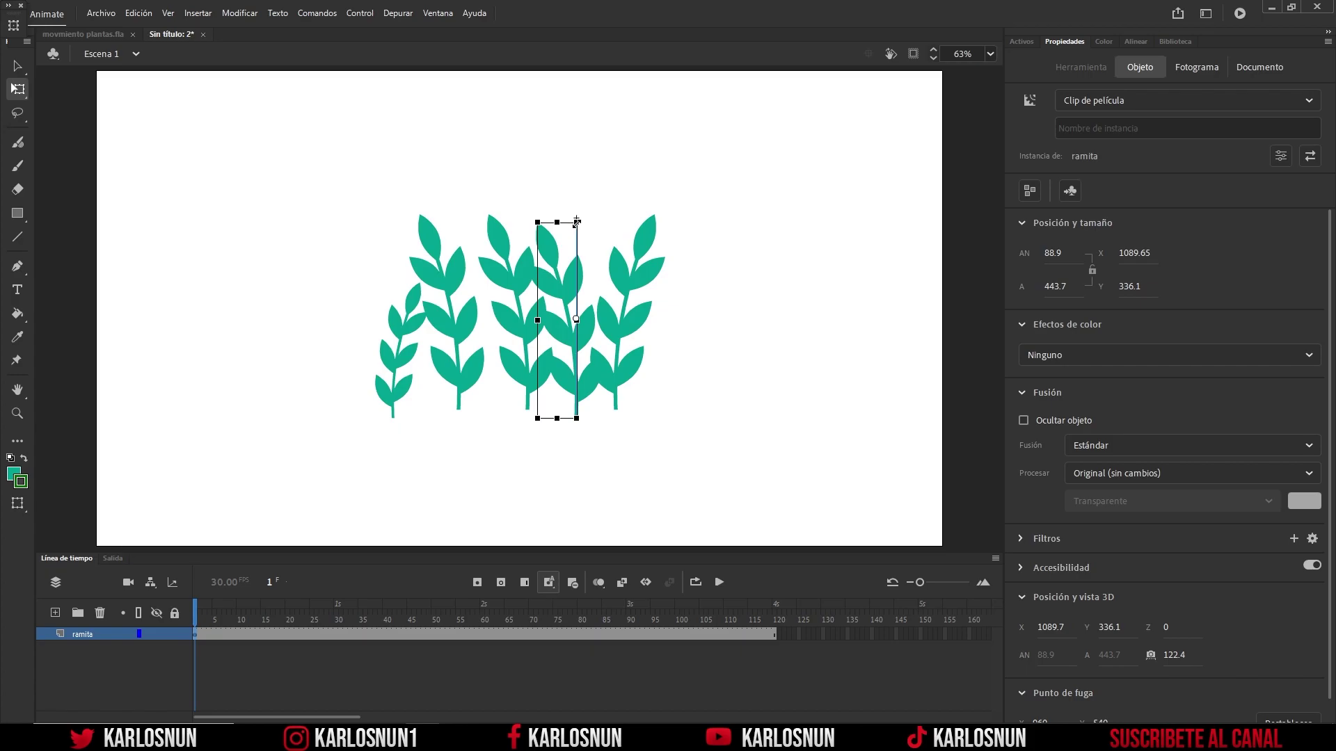
drag(577, 222, 577, 244)
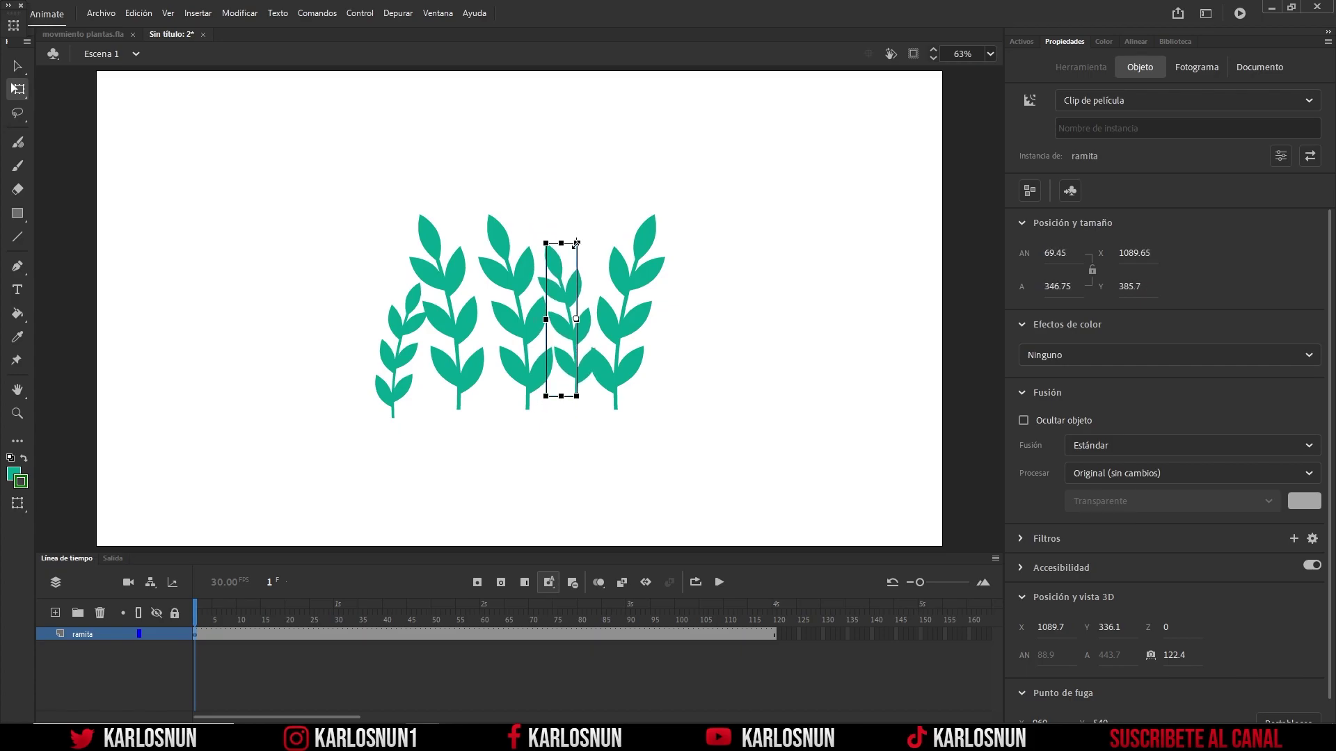
click(567, 298)
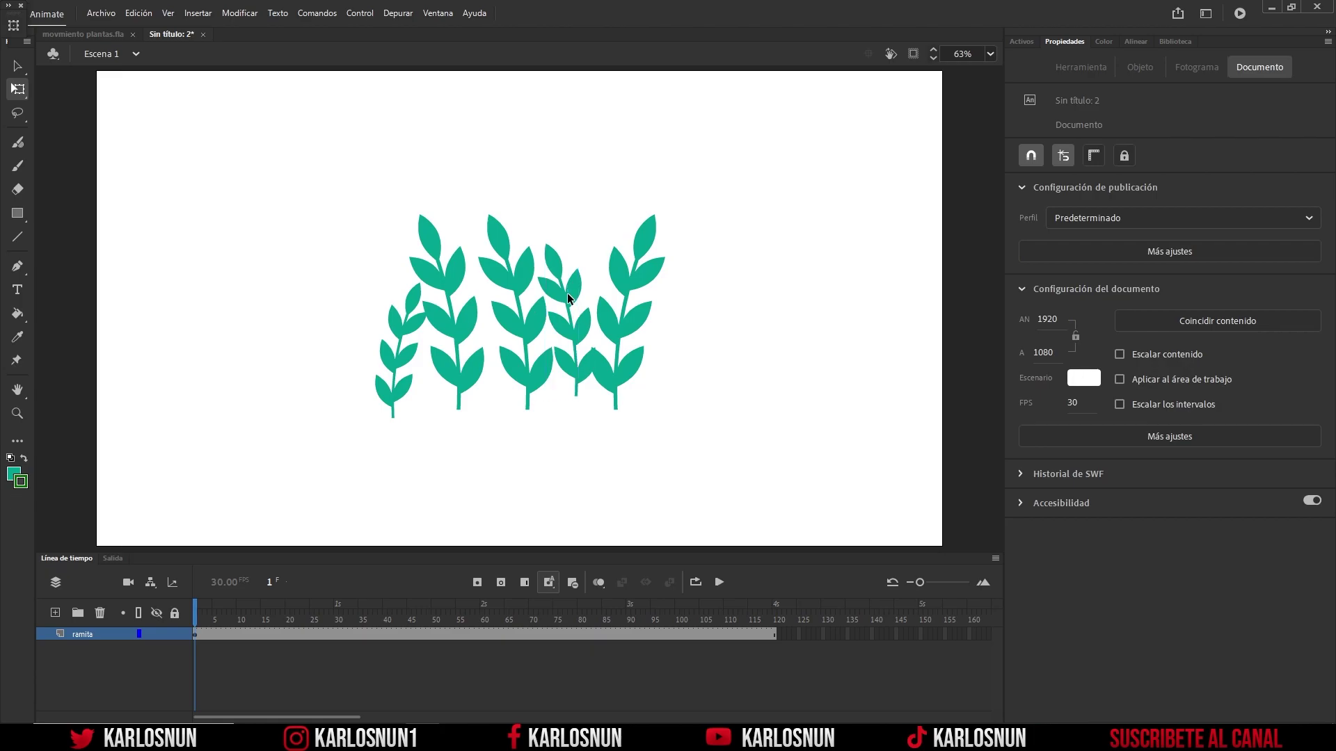
click(568, 298)
drag(568, 299, 566, 302)
click(666, 351)
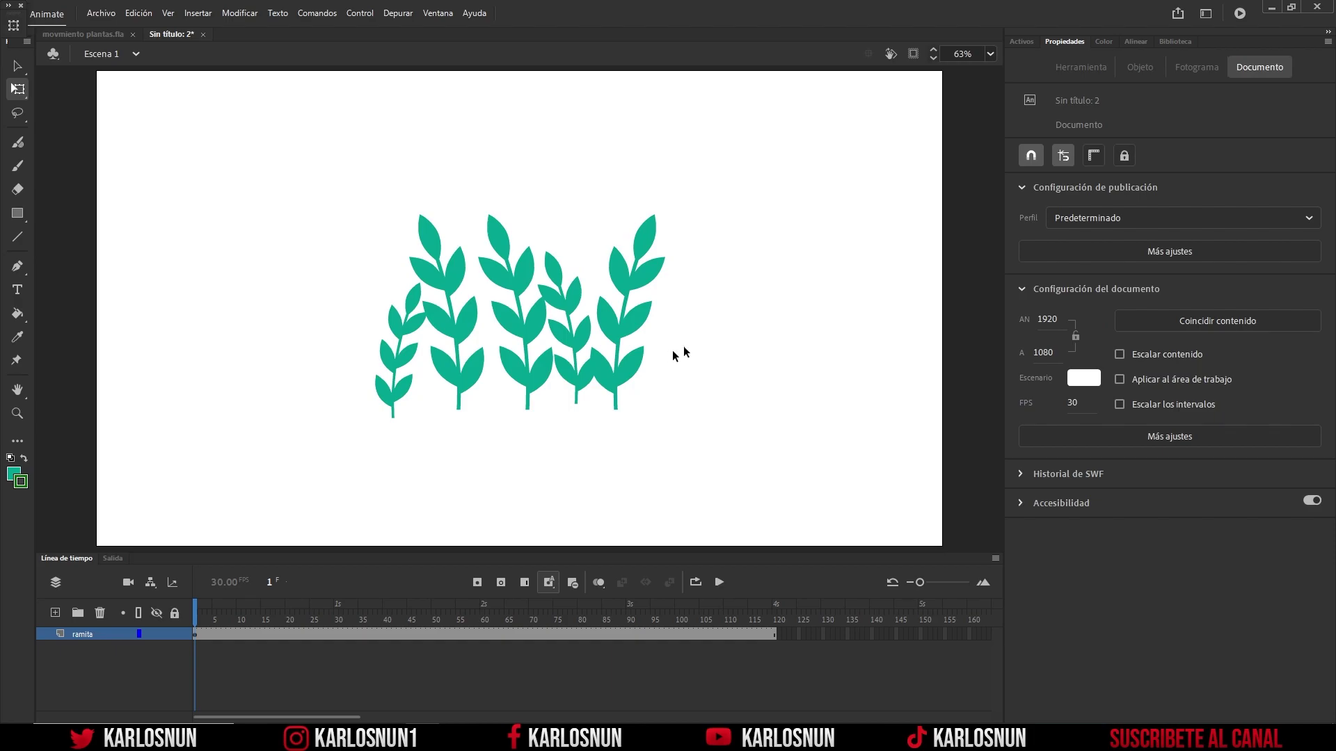
click(1239, 14)
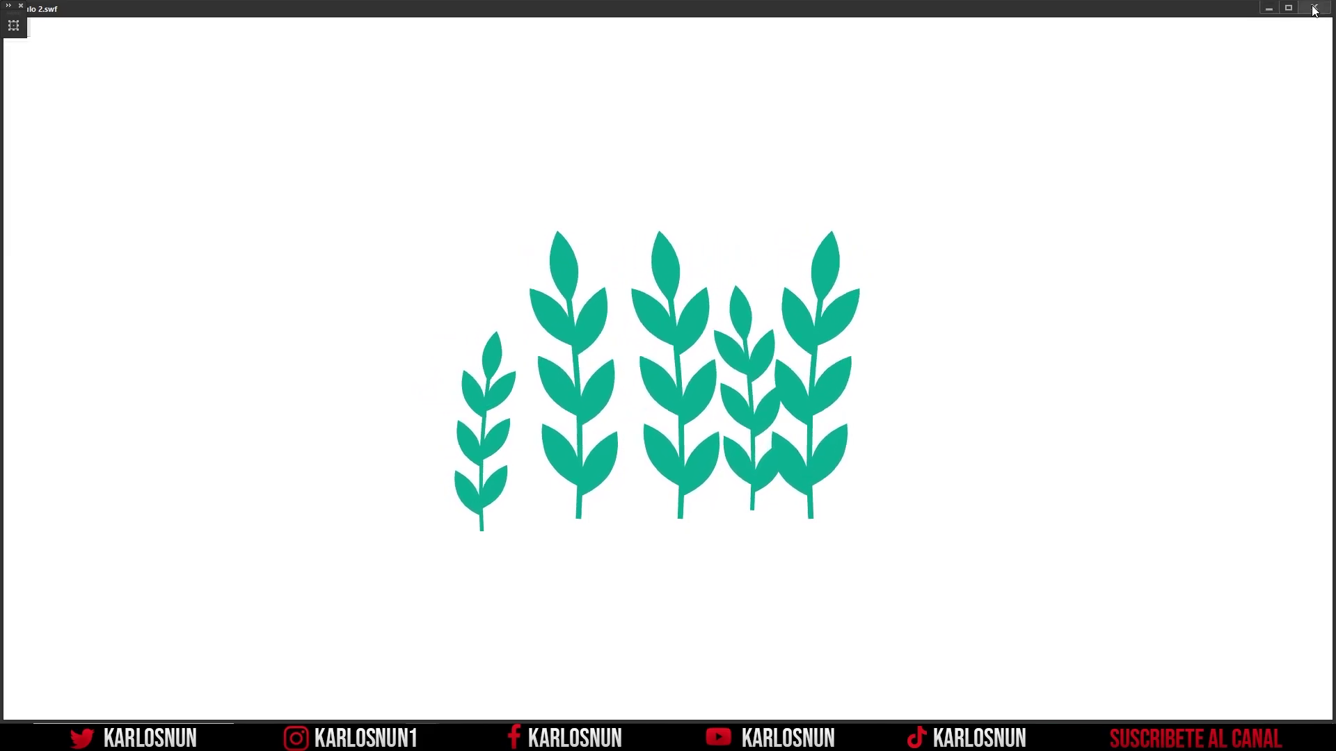
key(ctrl+w)
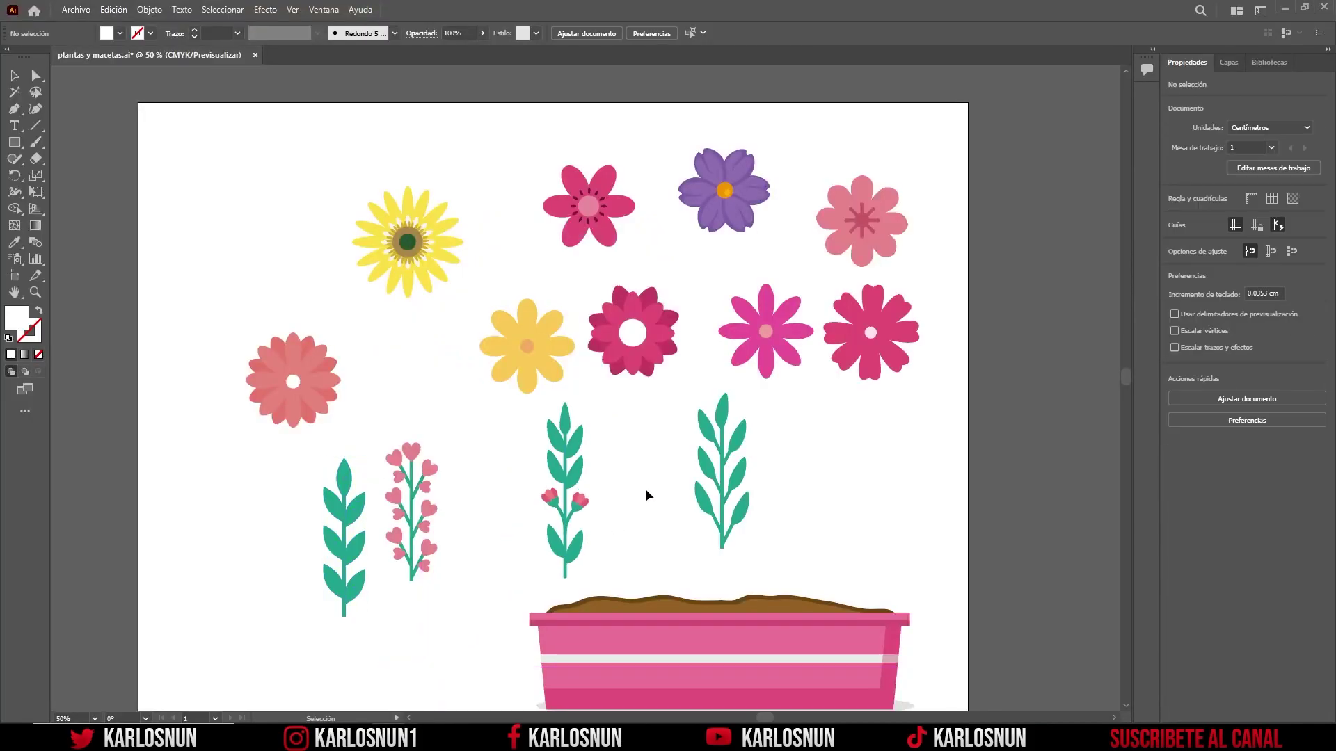
Step: Copy the flowered branch from Illustrator into Animate with the AI import preferences and layers kept, and place it among the right-hand branches
mouse_move(571, 479)
mouse_down()
mouse_move(613, 475)
mouse_move(546, 477)
mouse_move(595, 482)
mouse_move(575, 480)
mouse_up()
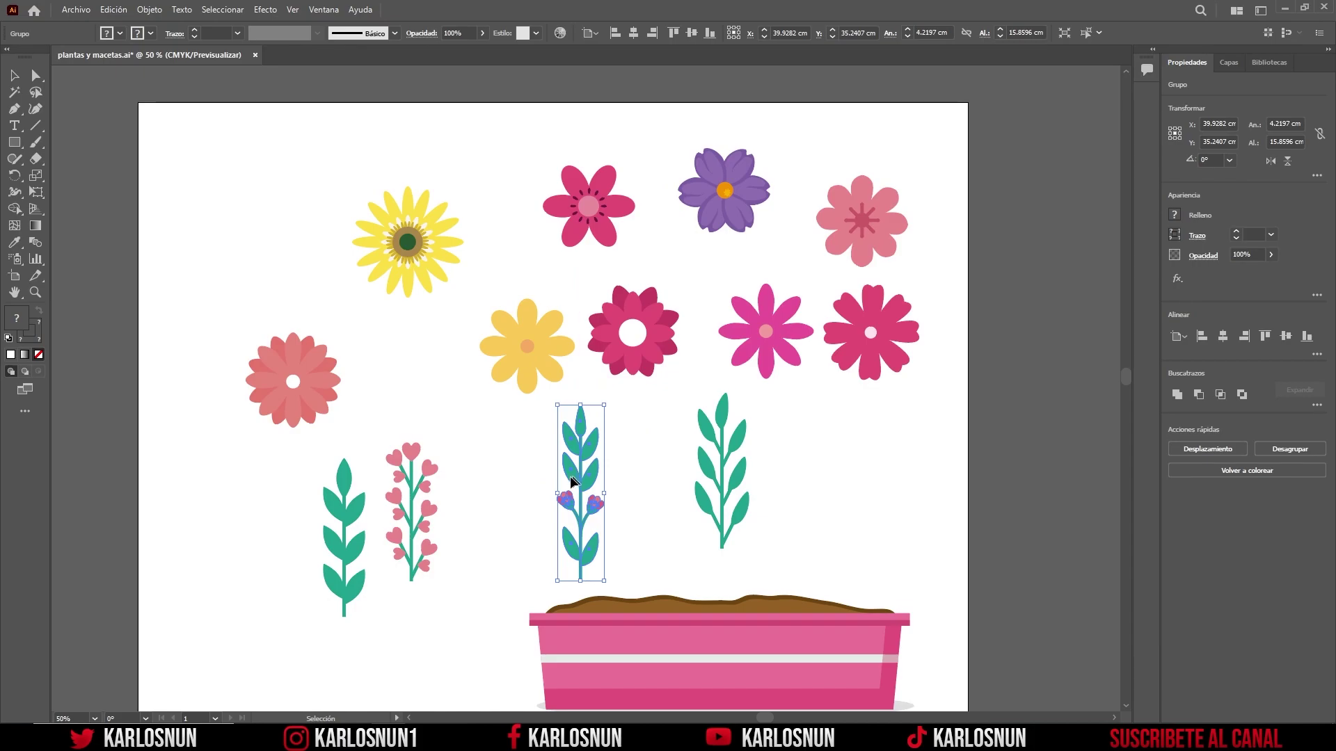
drag(575, 480, 418, 689)
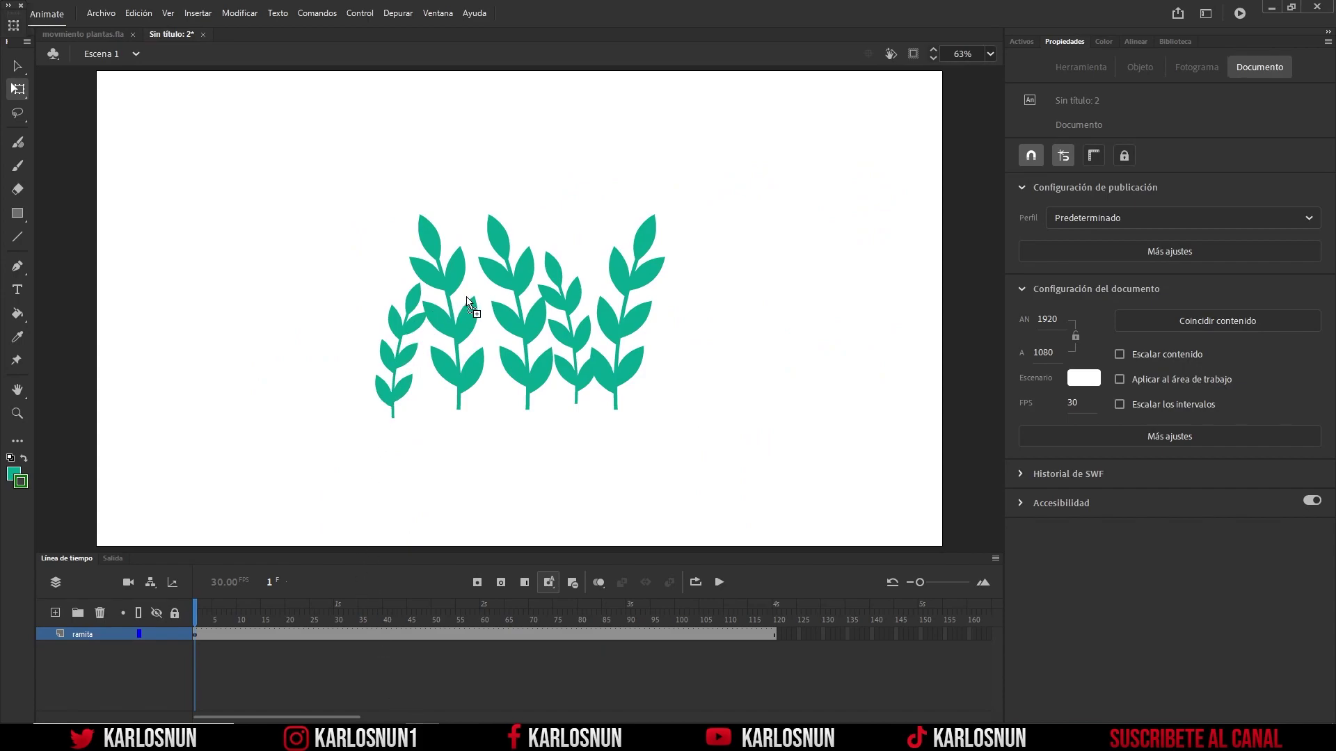
key(ctrl+v)
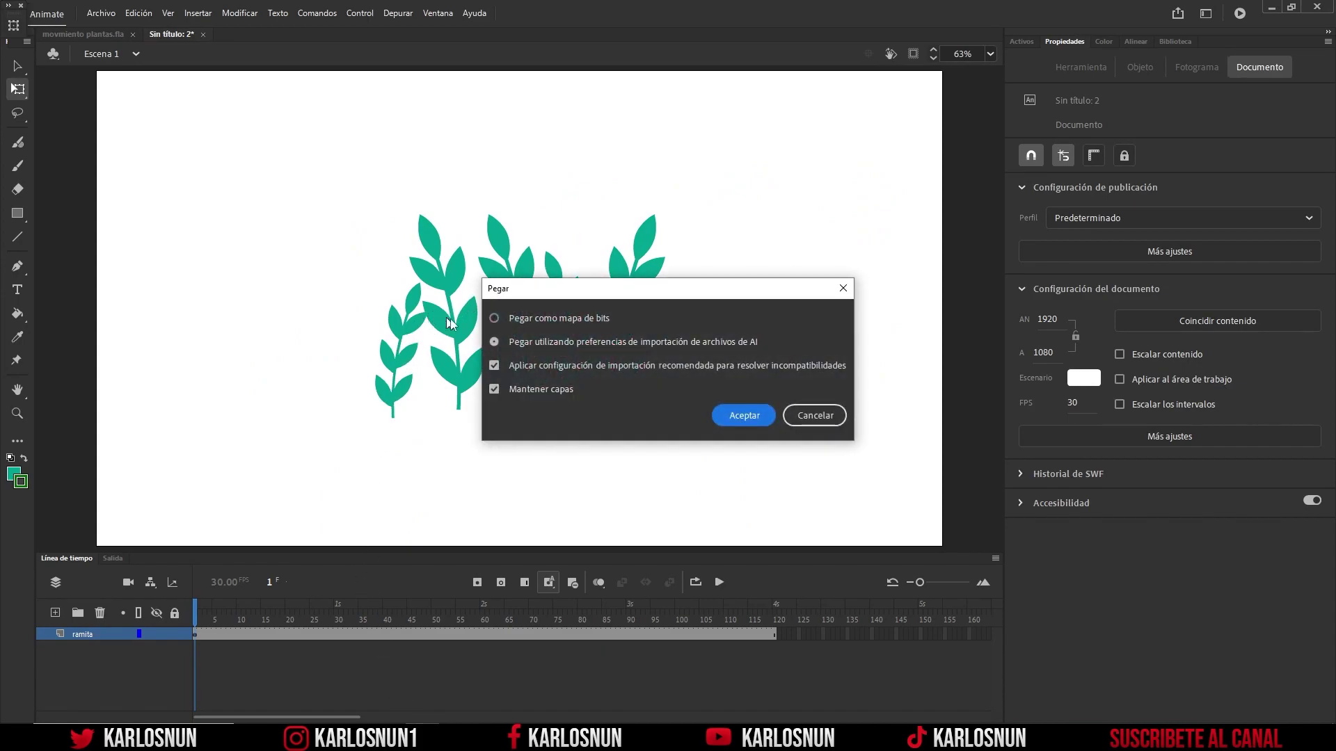
click(732, 417)
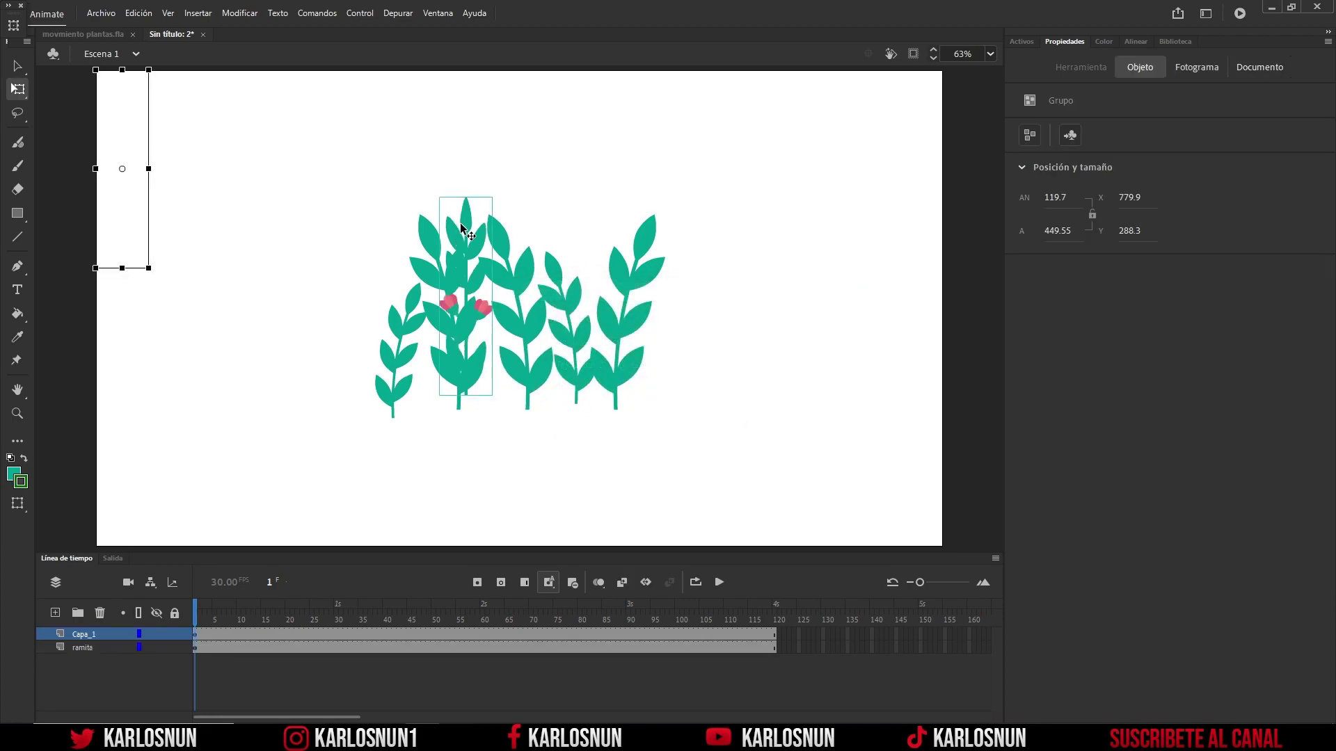
drag(461, 226, 585, 237)
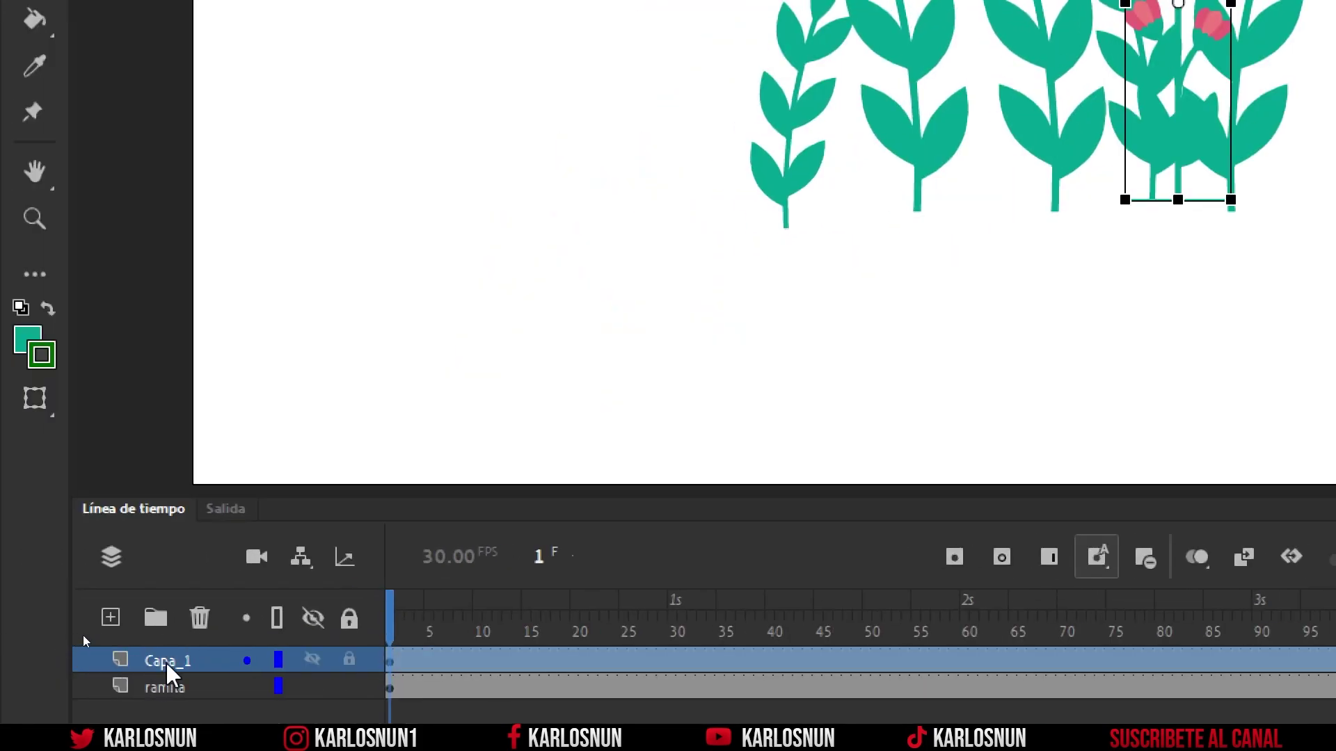
Step: Rename the pasted flowered branch's layer as rama2
double_click(165, 661)
text(ram2)
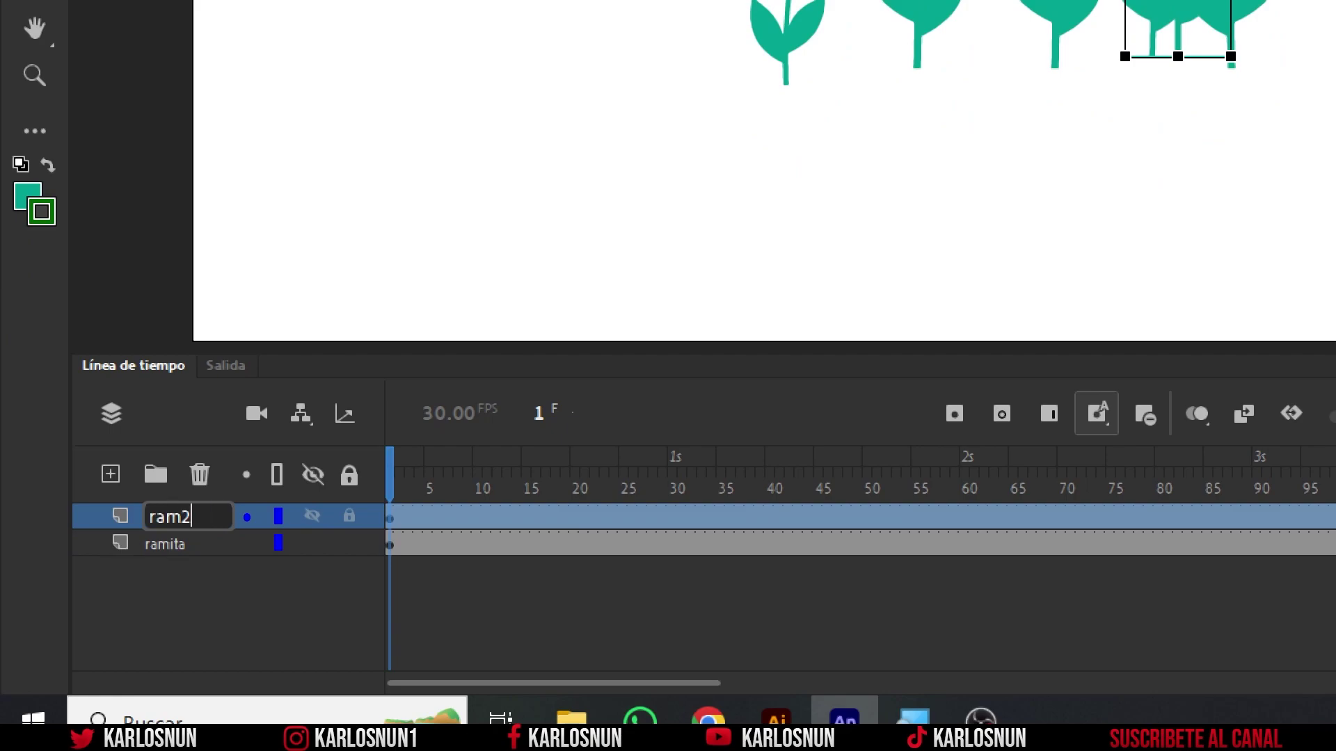
key(BackSpace)
text(a2)
key(Return)
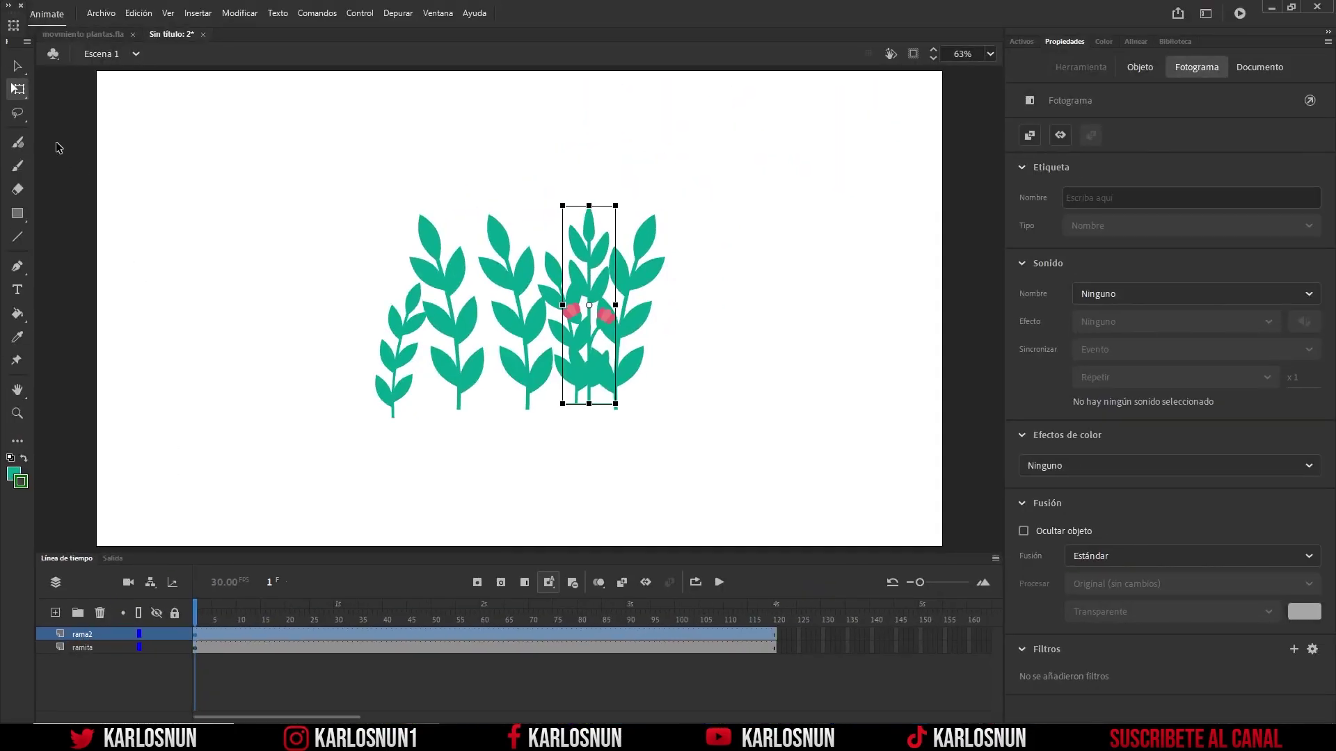
click(16, 64)
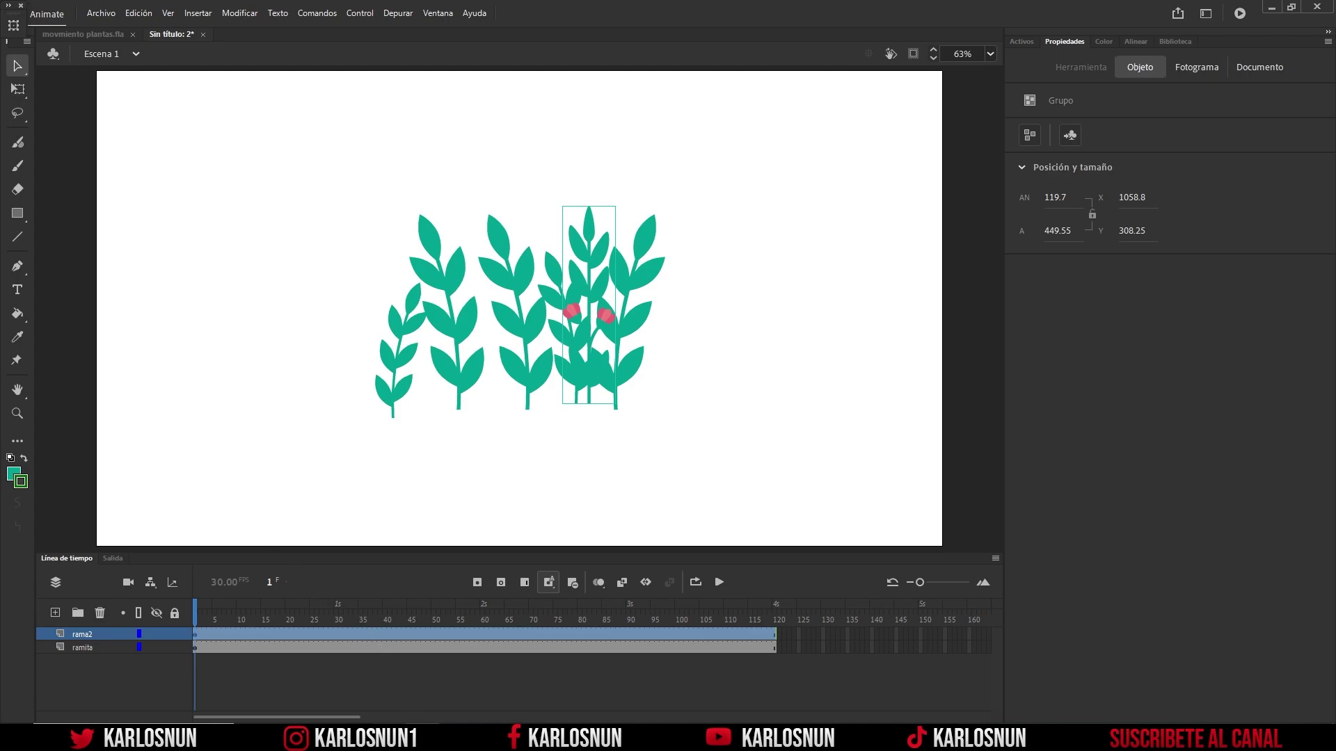
Step: Copy the yellow sunflower-like flower from Illustrator and paste it into Animate with the AI import preferences and layers kept
mouse_move(384, 738)
click(414, 690)
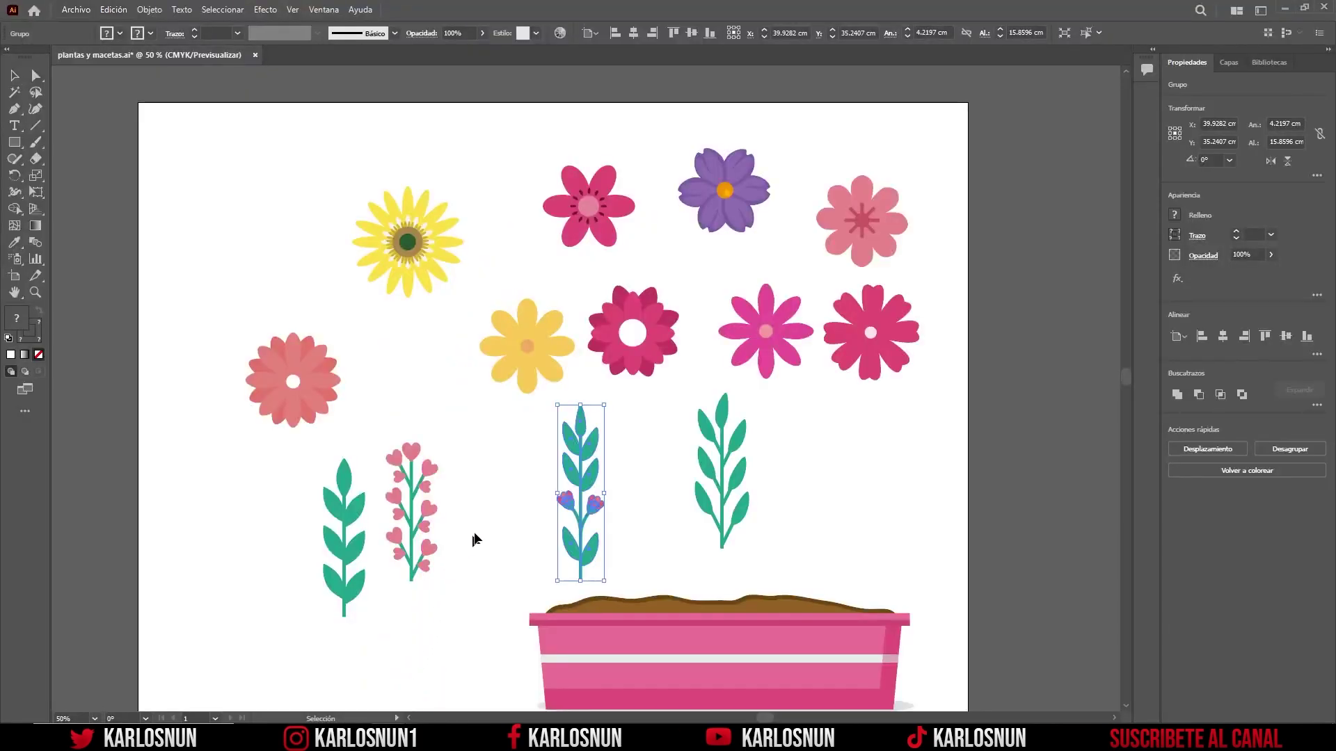
click(433, 338)
click(414, 258)
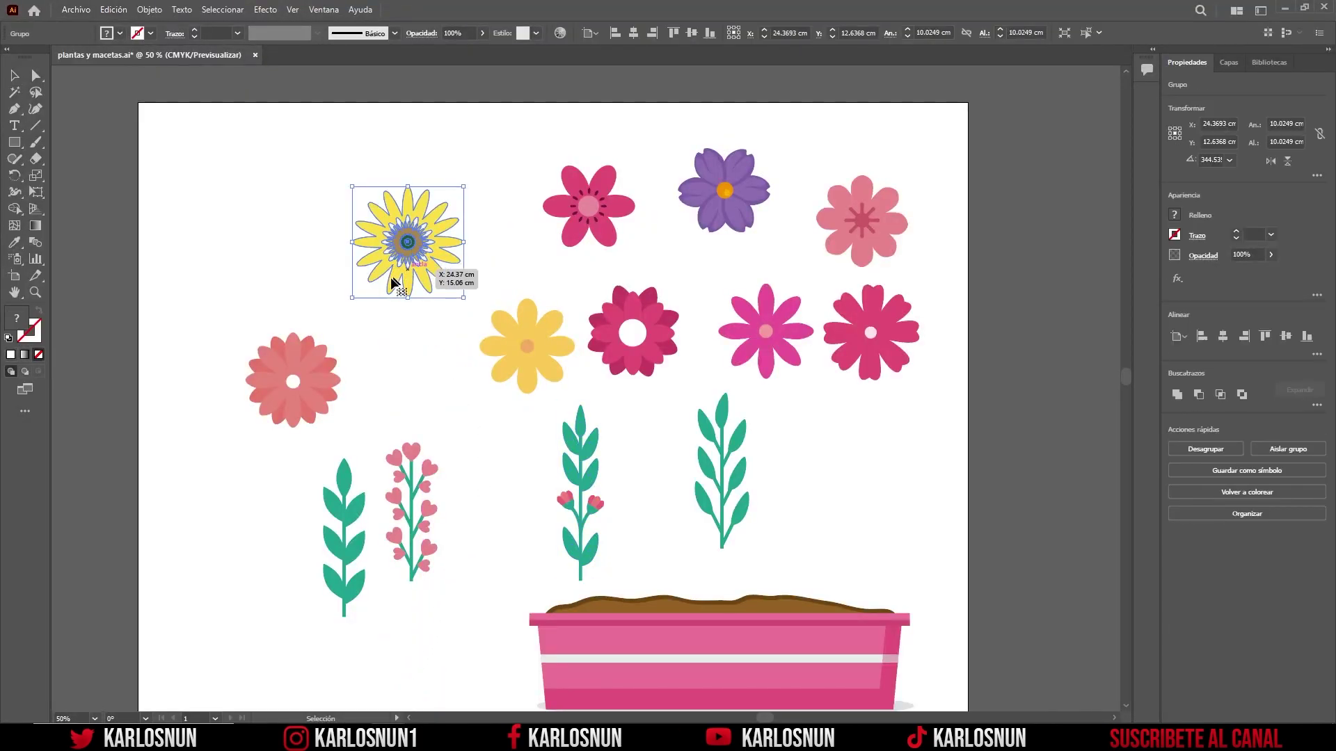
click(417, 334)
click(414, 247)
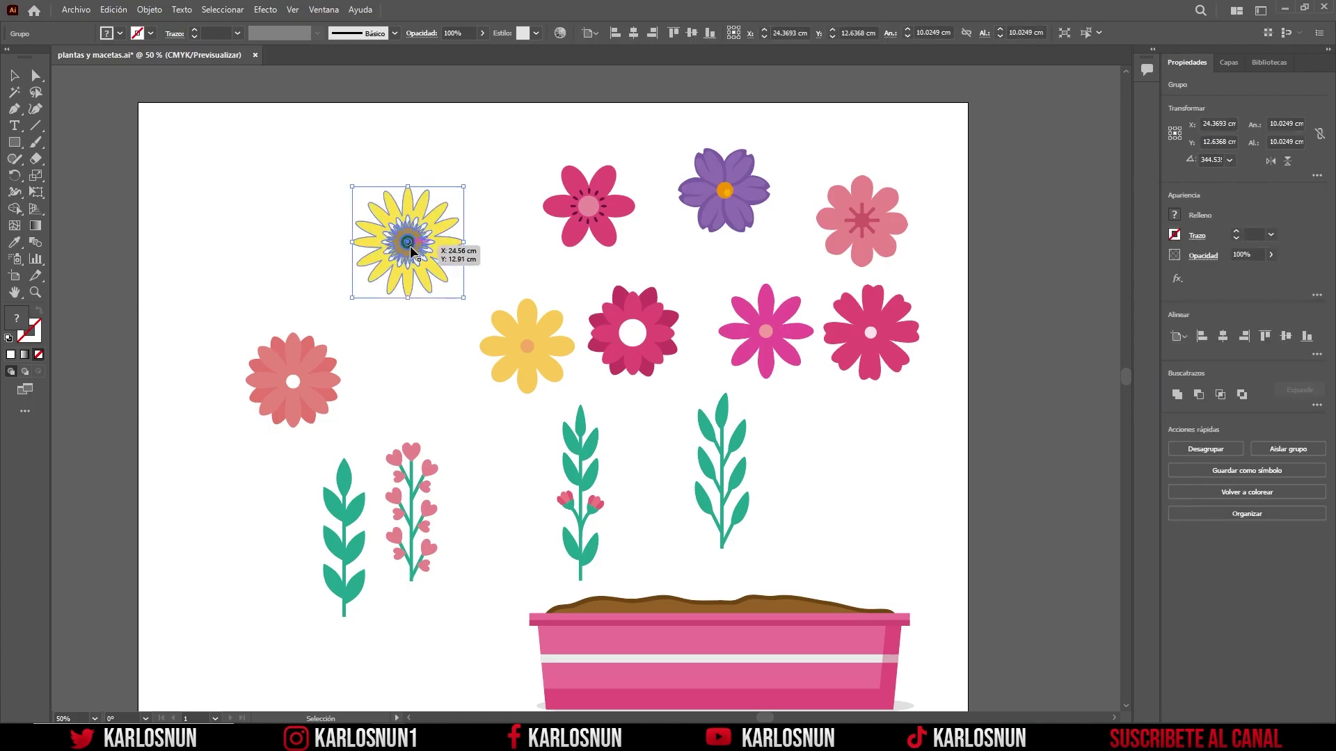
drag(413, 247, 428, 709)
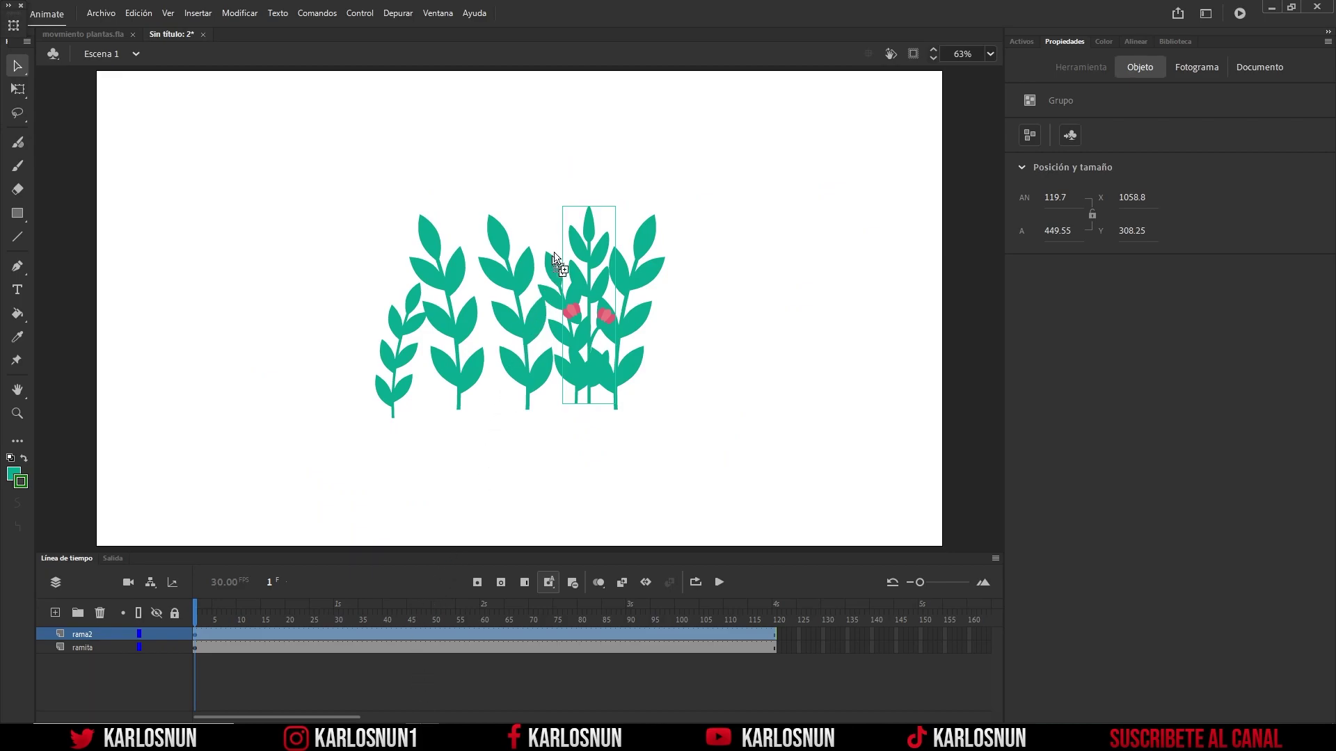
key(ctrl+v)
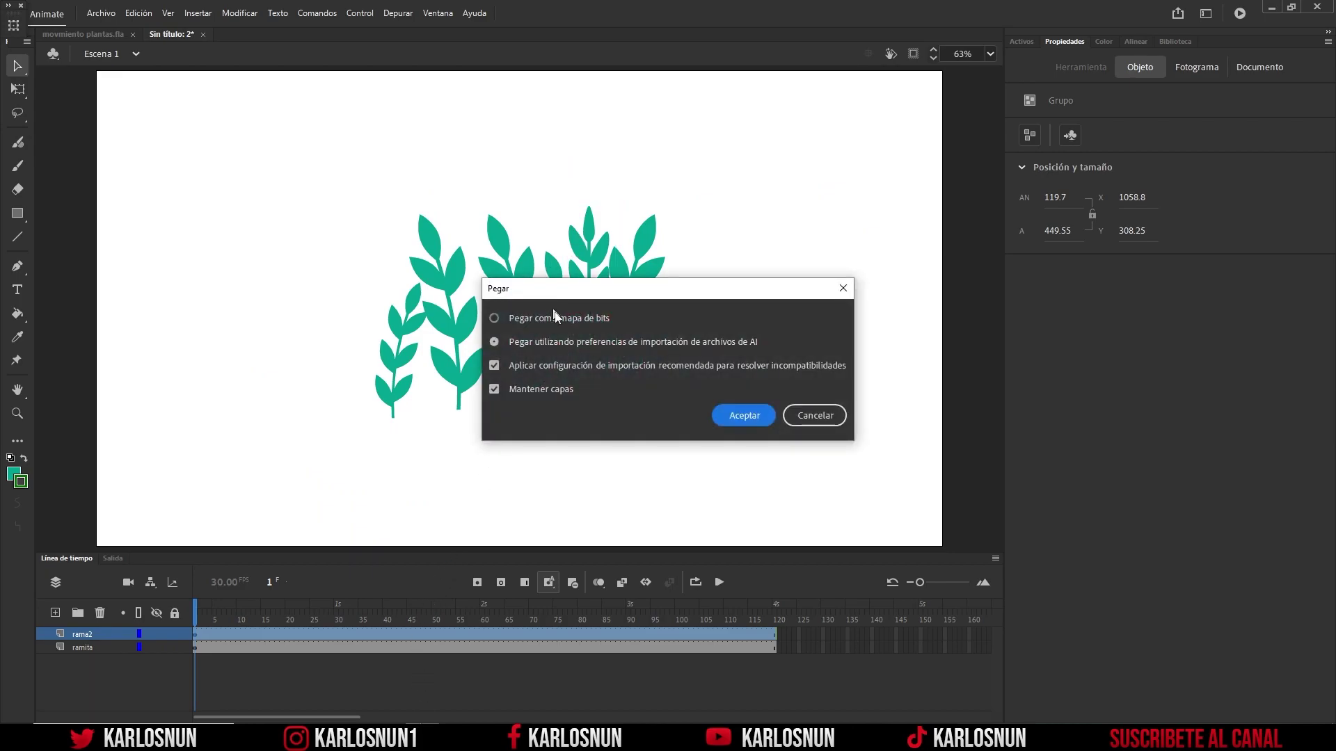
click(731, 419)
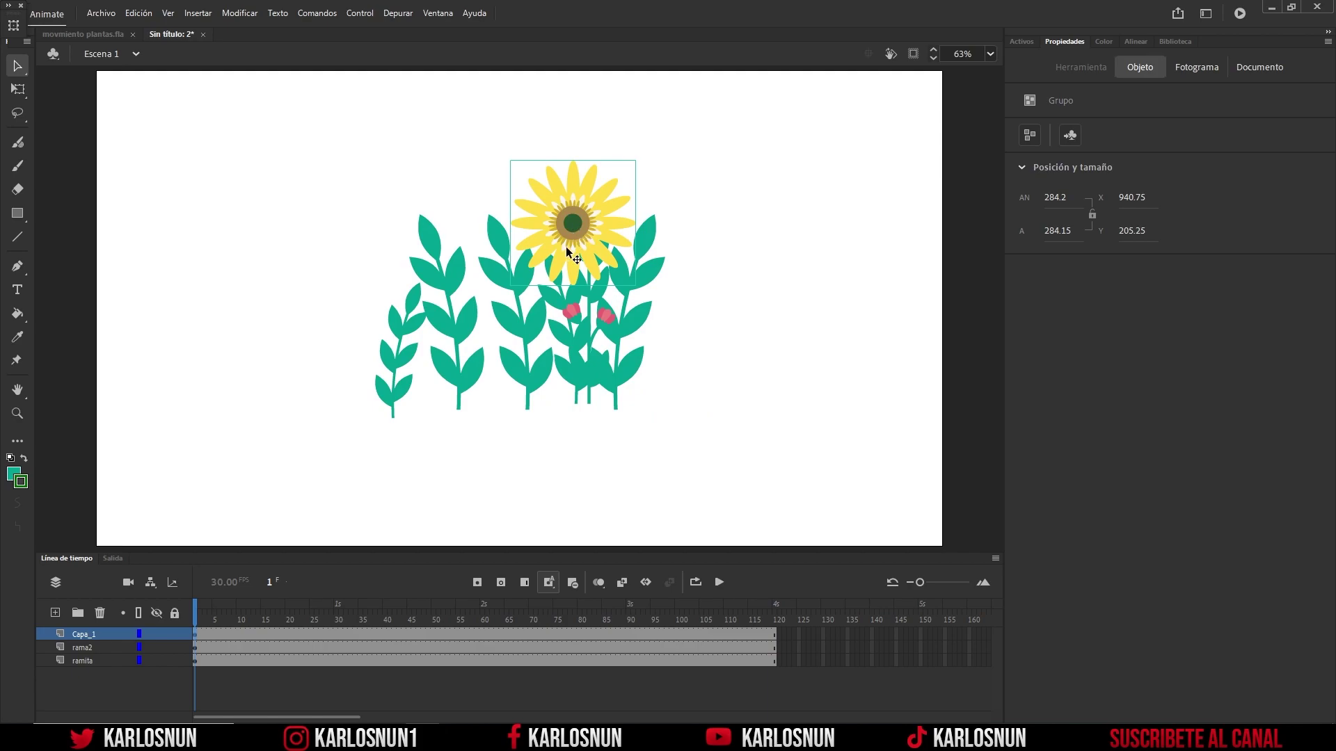
Step: Scale the yellow flower to about 211.6 by 211.55 and centre it on top of the flowered branch at about X 1017.85, Y 208.4
key(q)
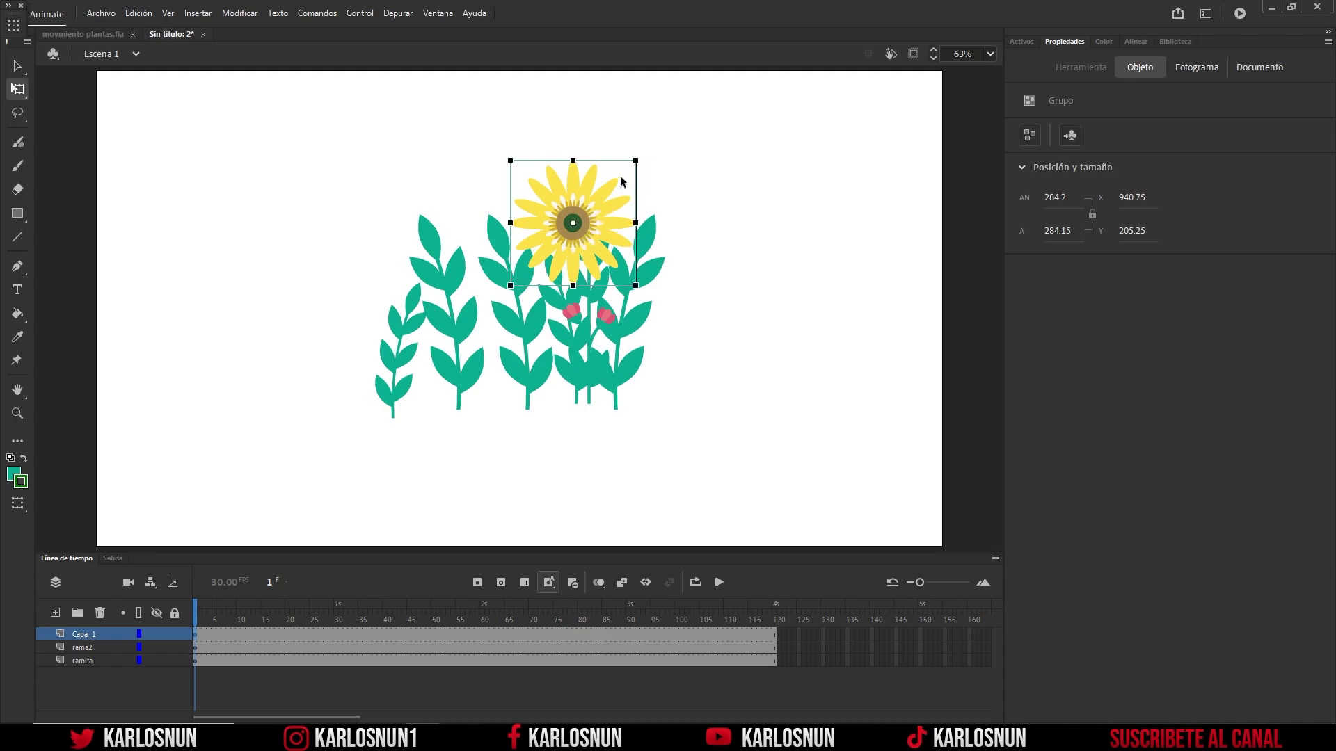
drag(634, 160, 620, 177)
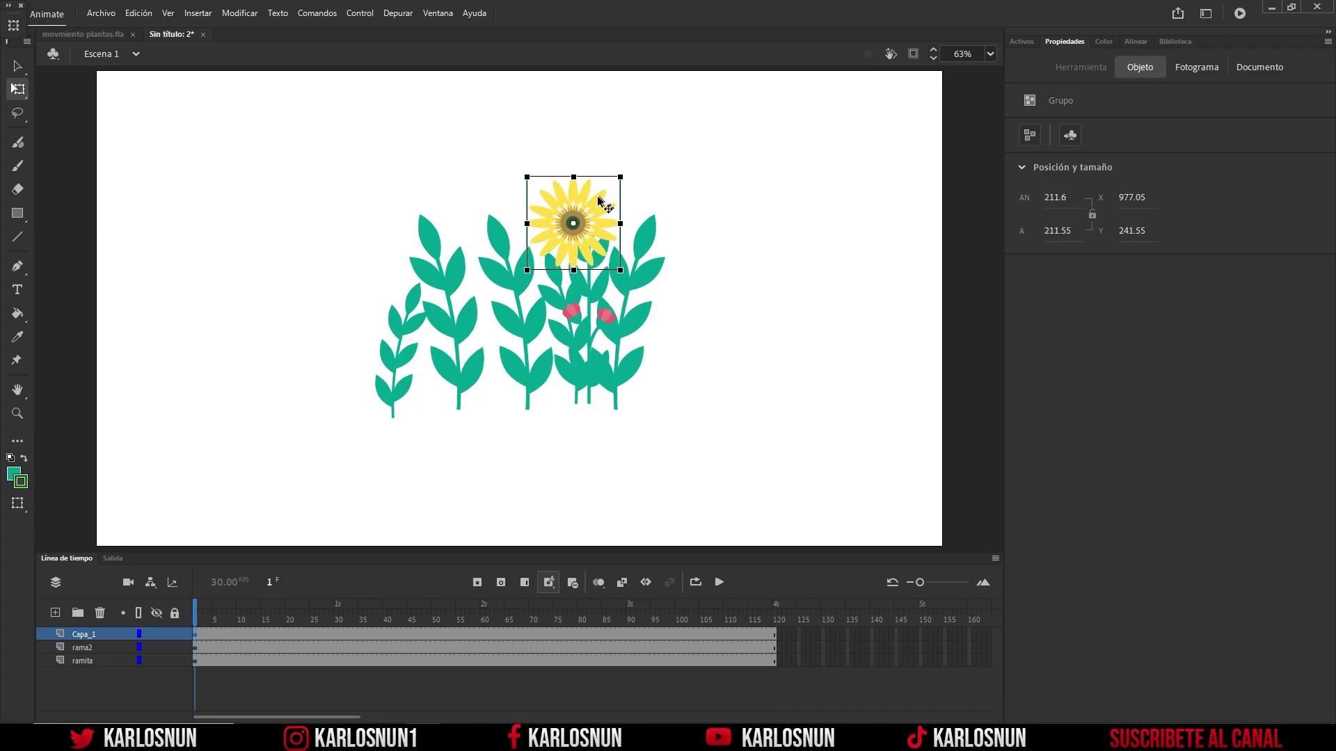
mouse_move(596, 199)
mouse_down()
mouse_move(647, 158)
mouse_move(608, 183)
mouse_up()
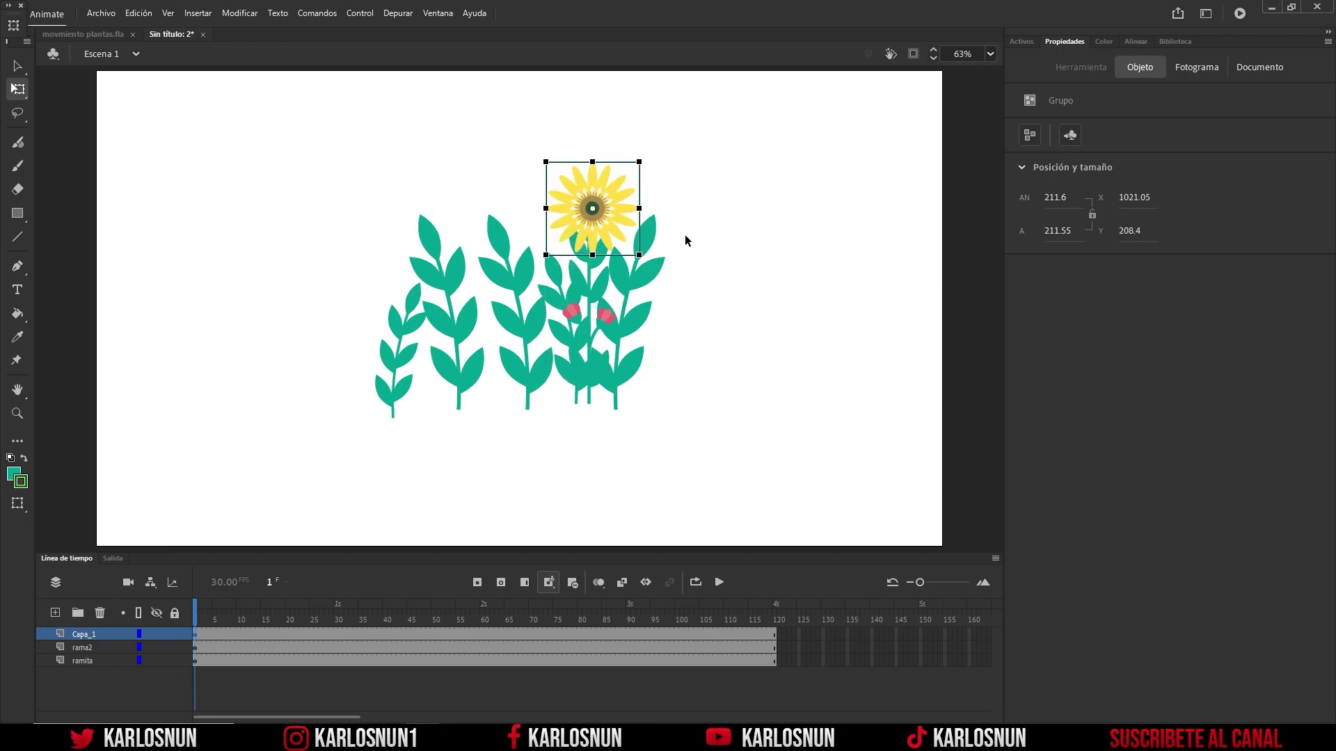
key(Left)
key(Left)
key(Left)
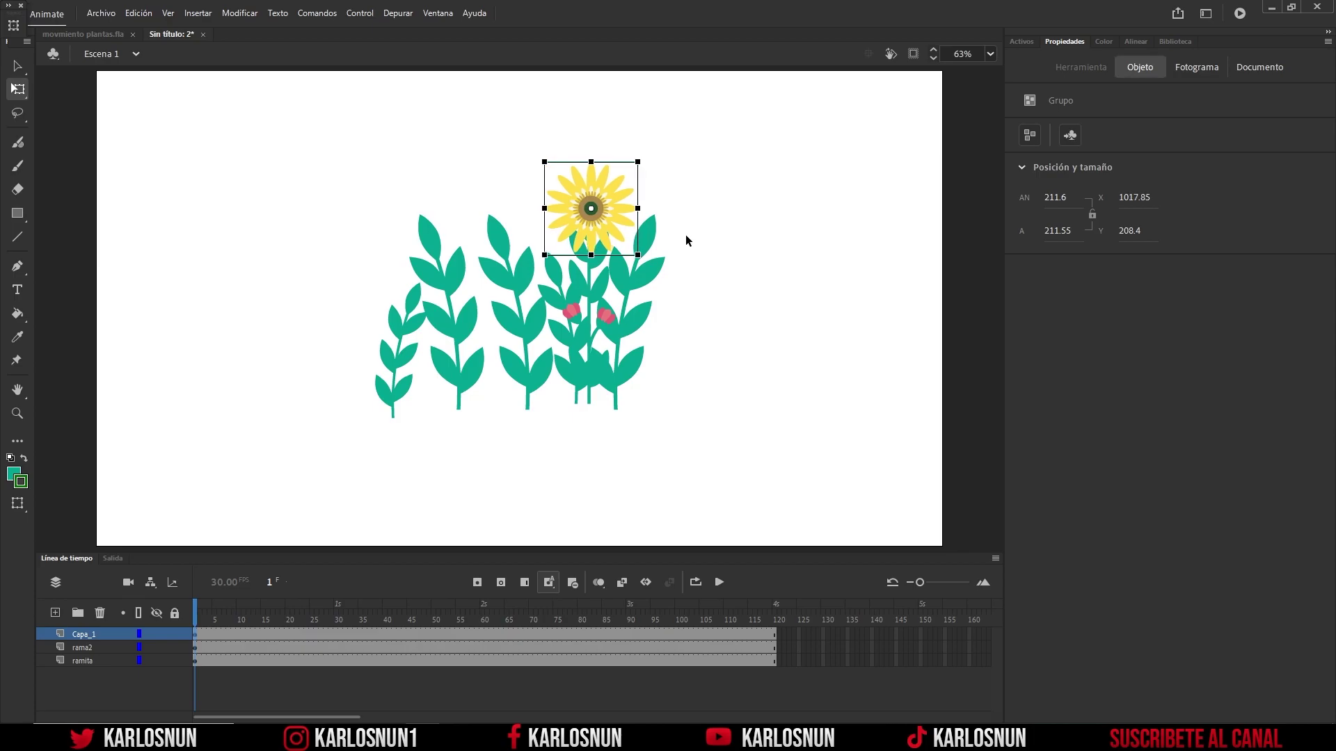
click(714, 256)
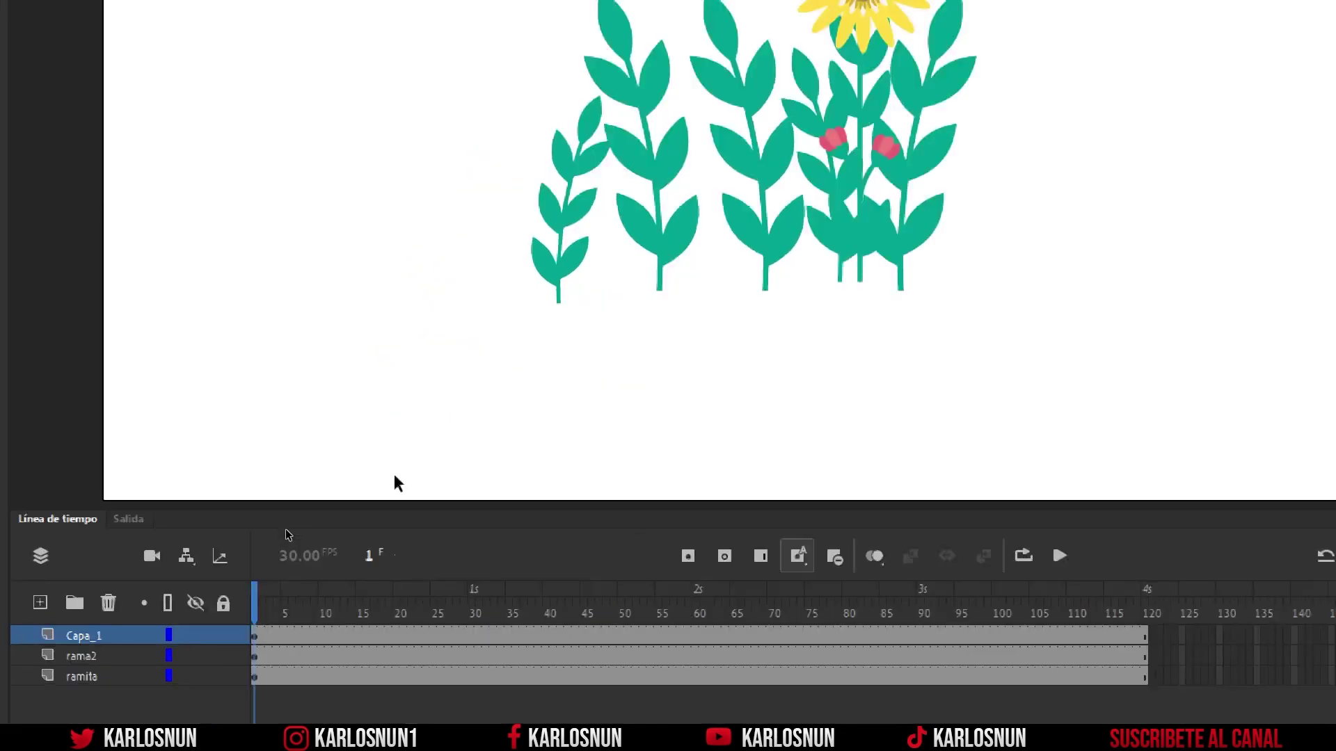
Step: Rename the yellow flower's layer as flor
double_click(71, 633)
text(flor)
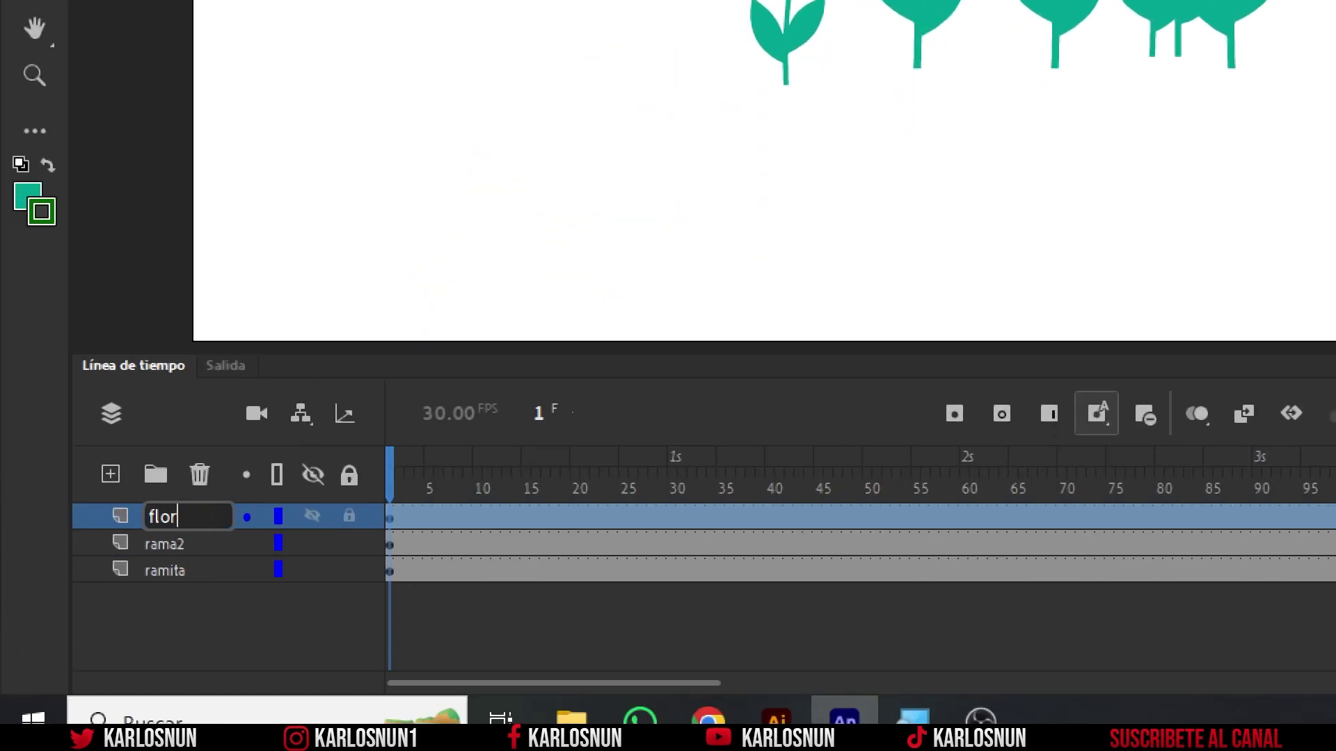
key(Return)
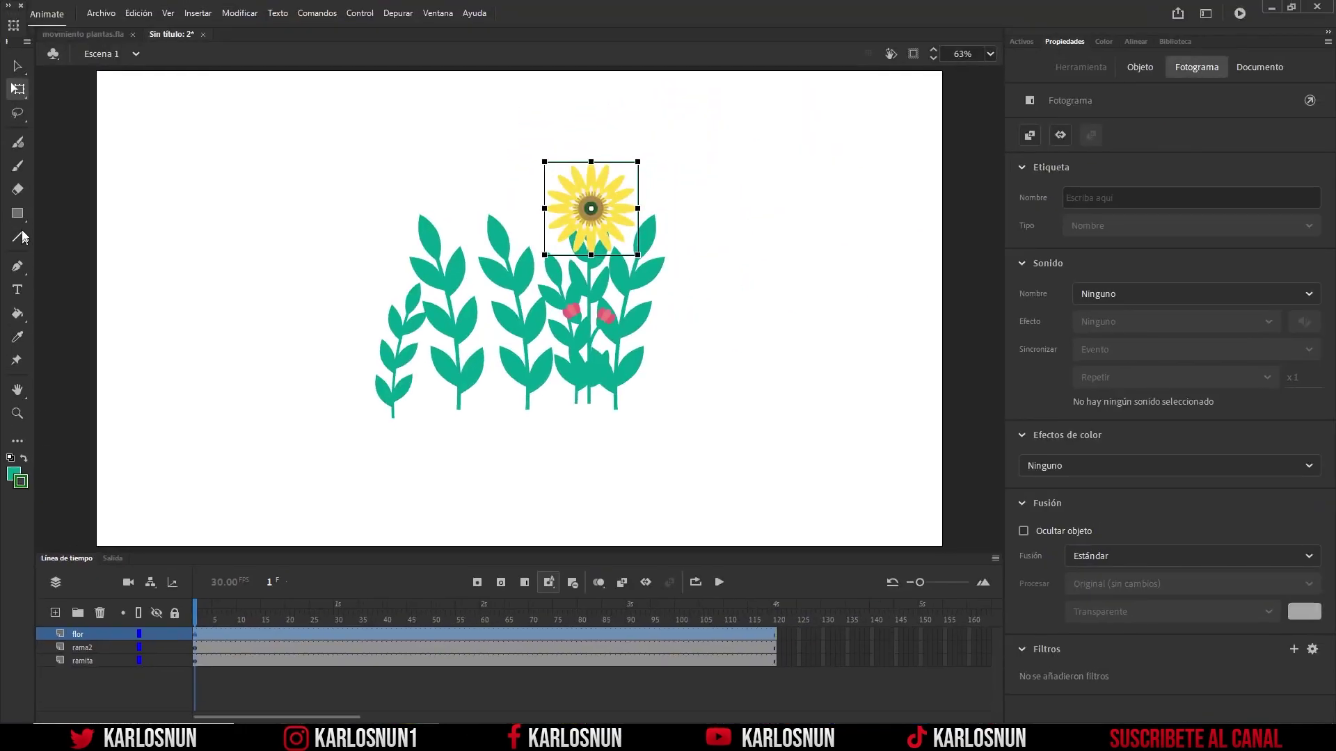
Step: Create a motion tween on the flor layer from its first frame, converting the flower into a symbol
click(14, 68)
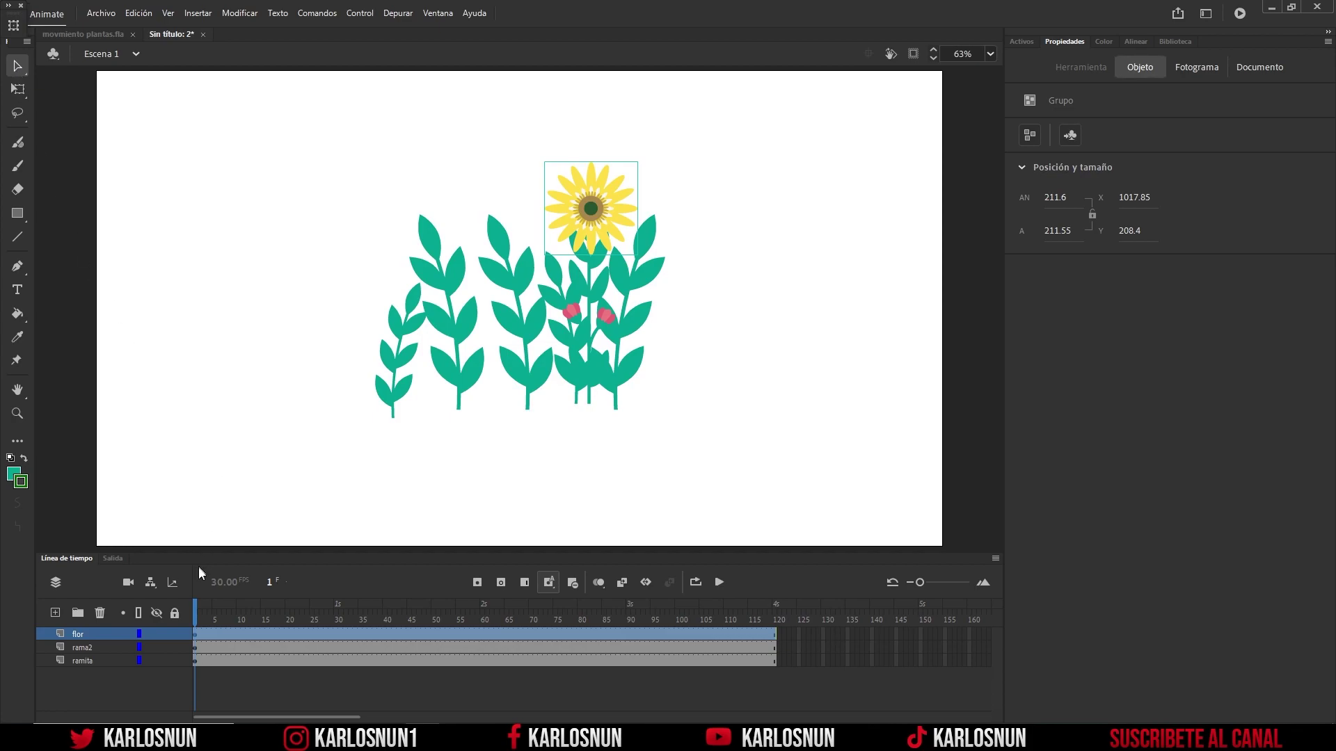
click(194, 634)
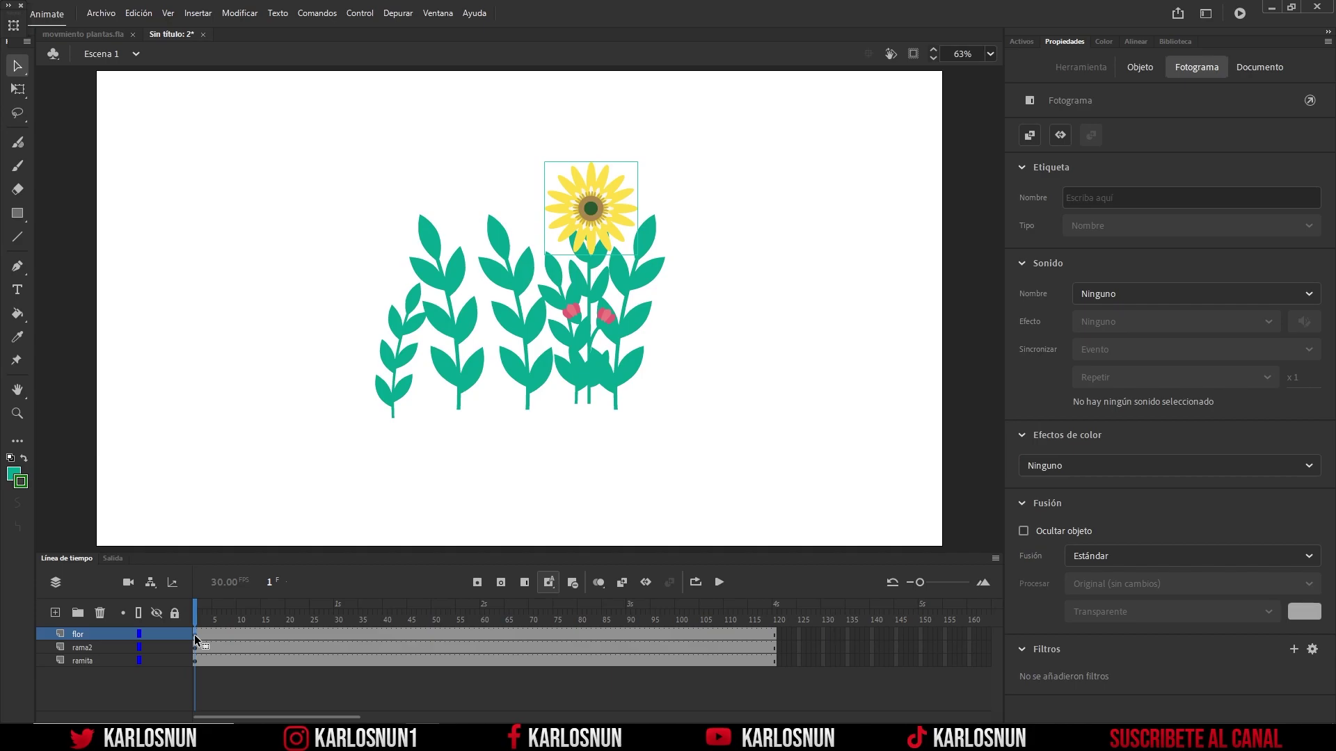
right_click(195, 634)
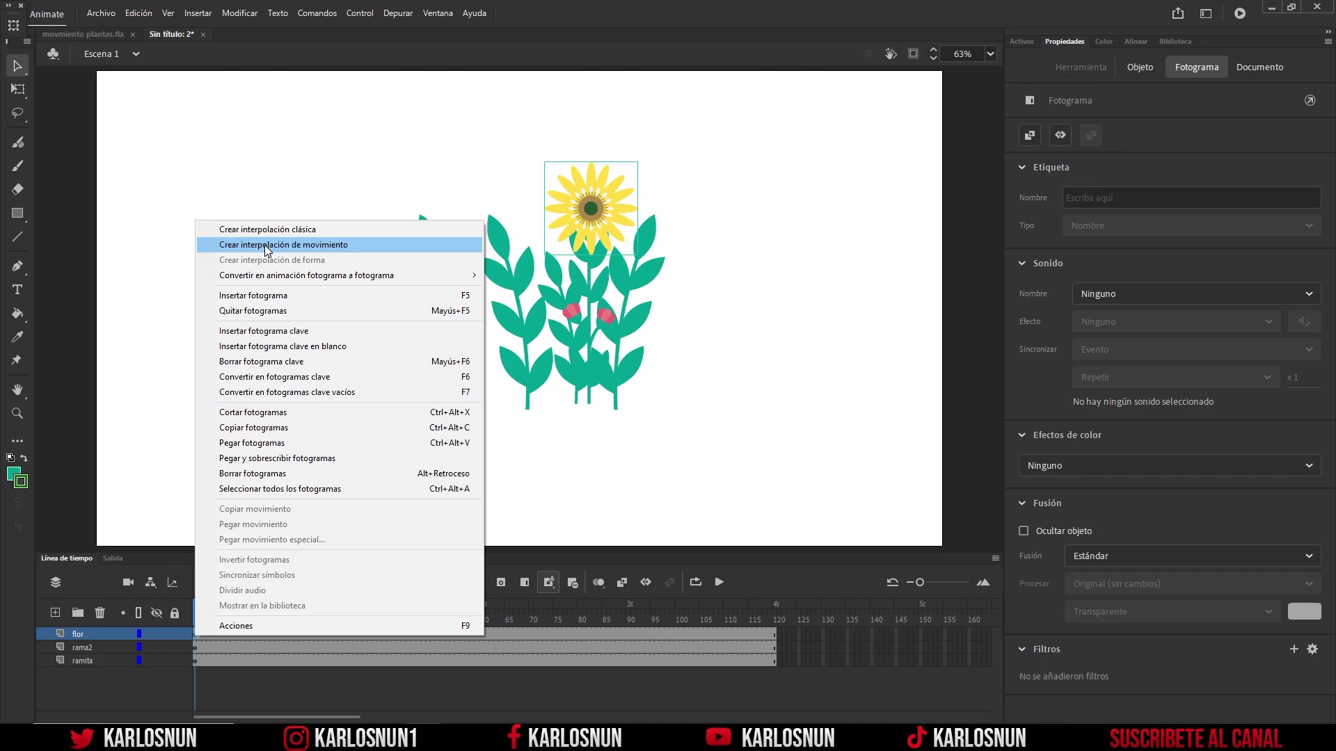
click(267, 245)
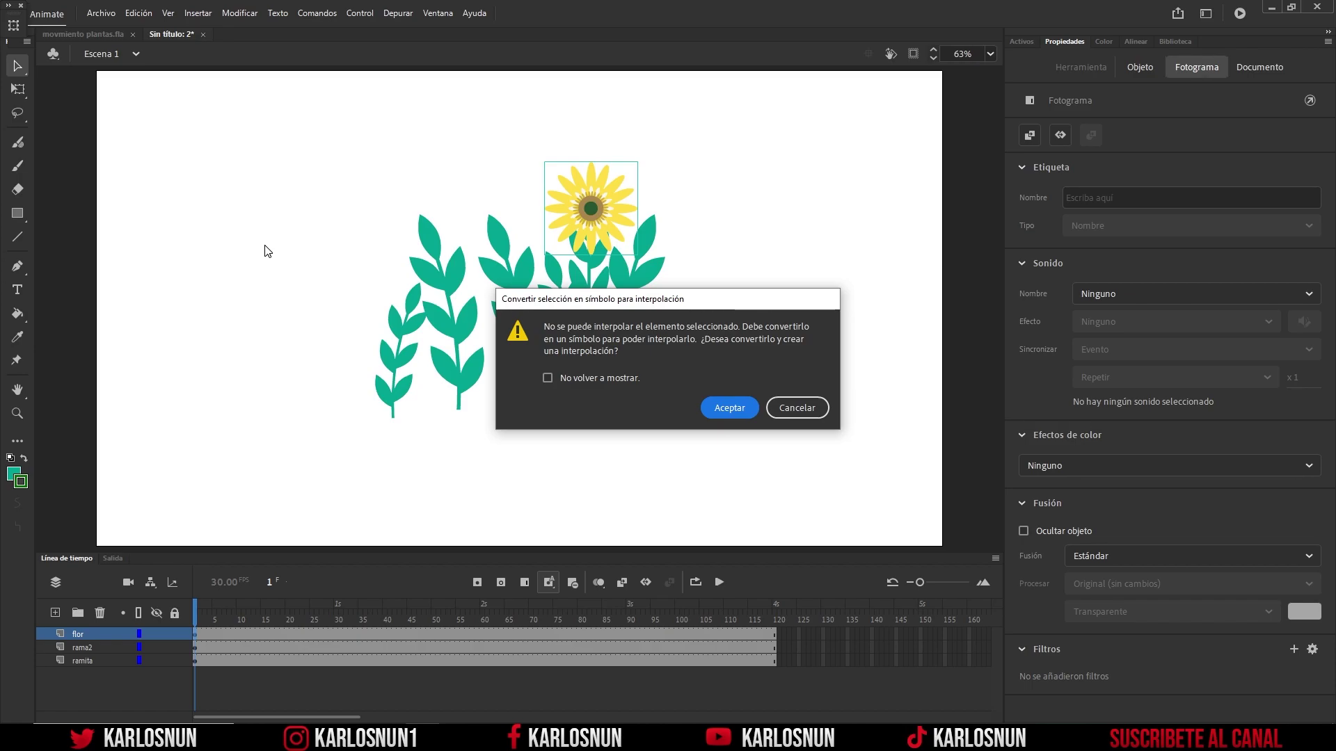
click(729, 408)
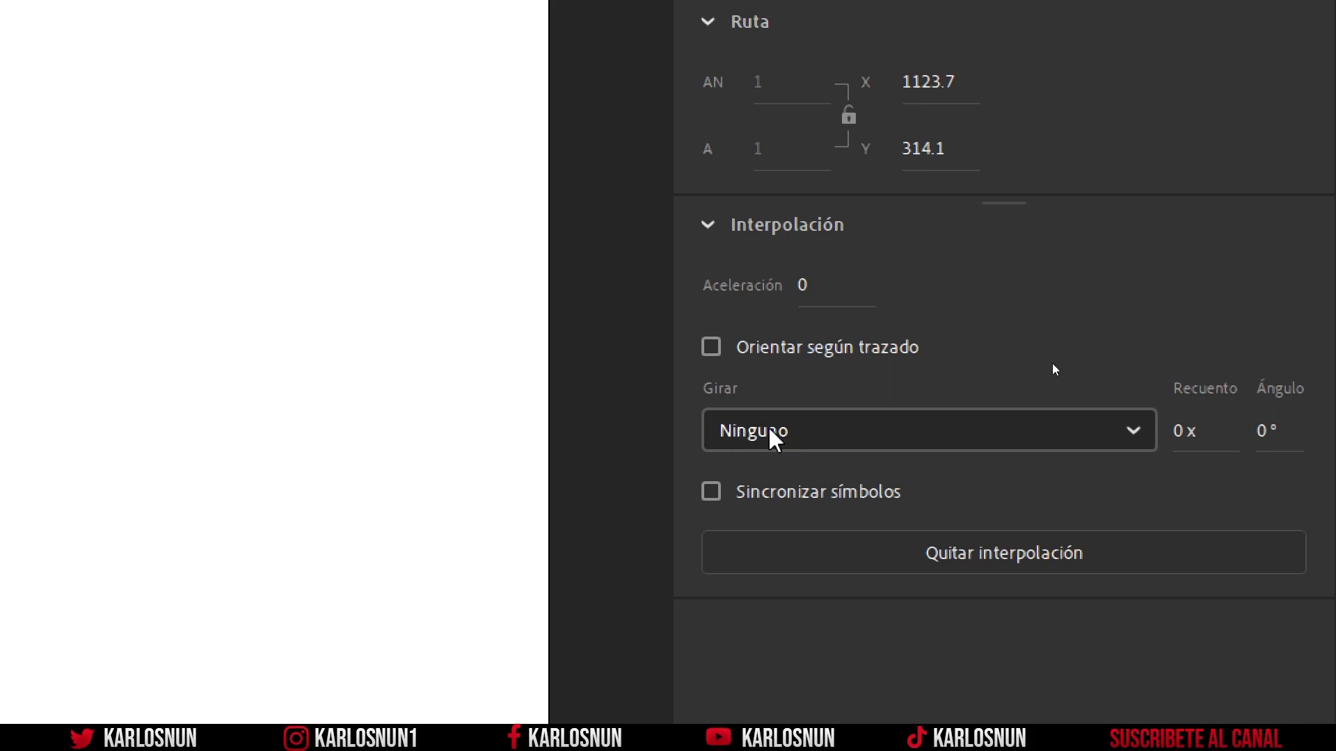
Step: Set the flower's tween to rotate clockwise (Sentido de las agujas del reloj) 1 time, and test the movie
click(1017, 439)
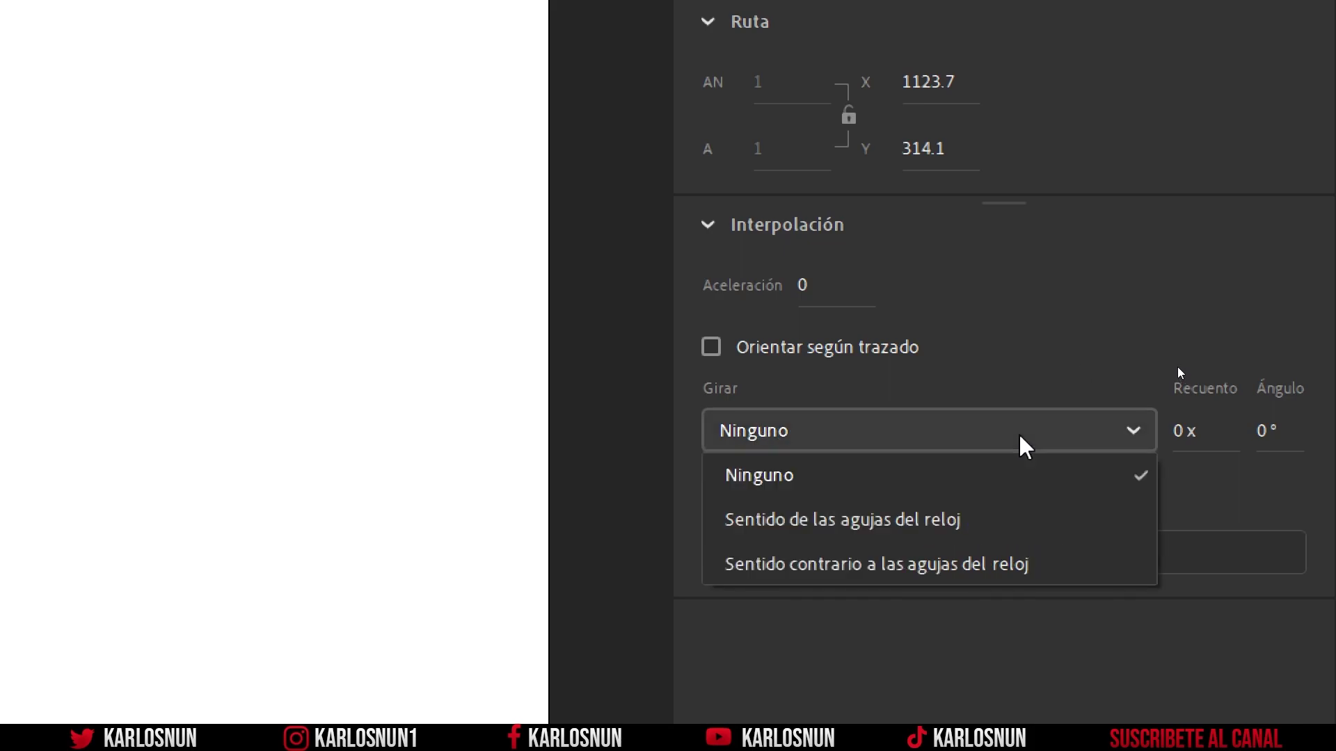
click(932, 535)
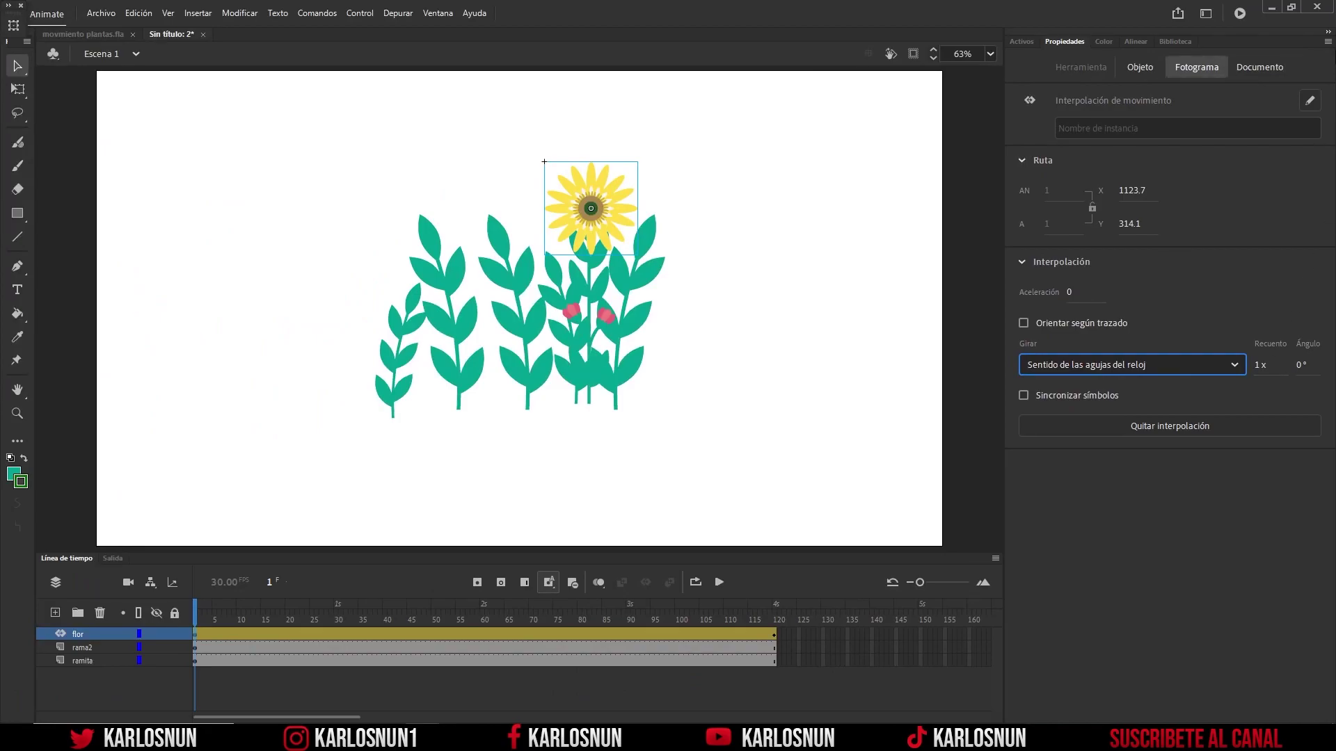
click(1239, 14)
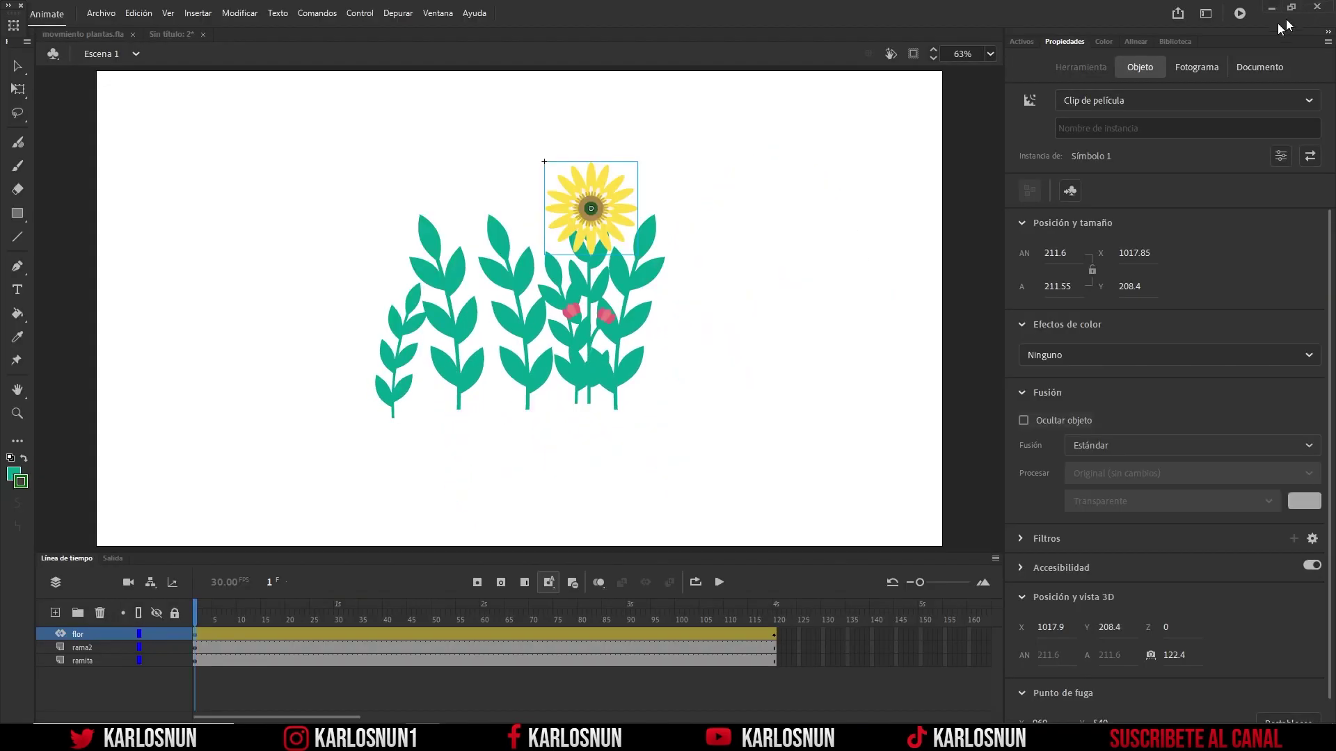
click(1314, 6)
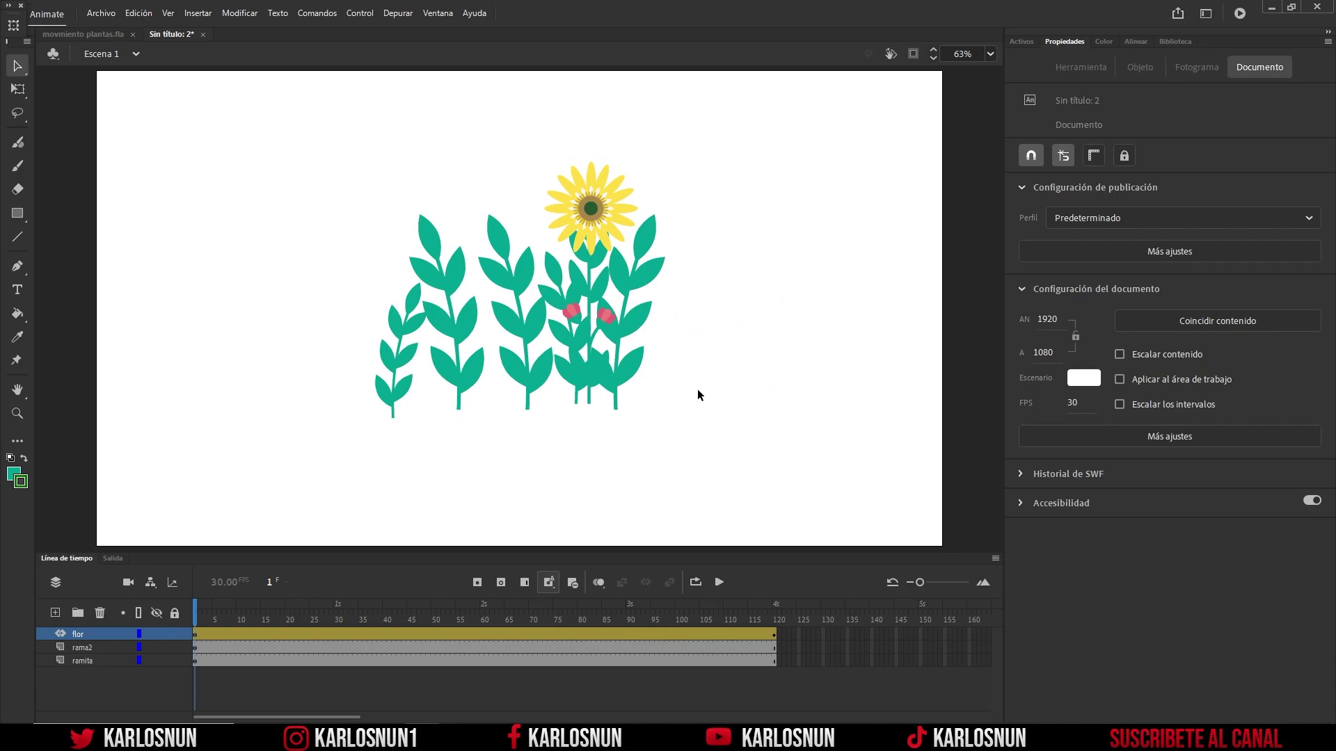
Step: Copy the long pink planter with soil from Illustrator and paste it into Animate with the AI import preferences and layers kept
click(407, 717)
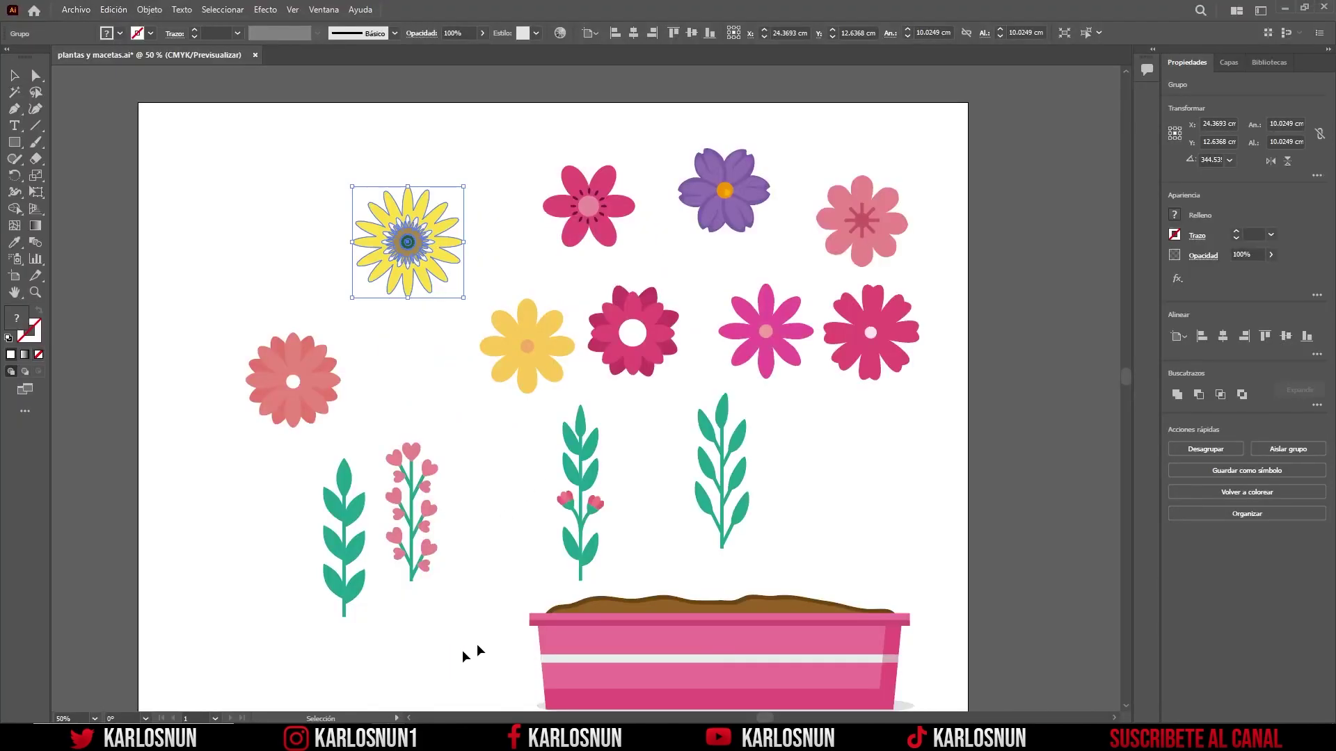
scroll(1127, 384, down, 1)
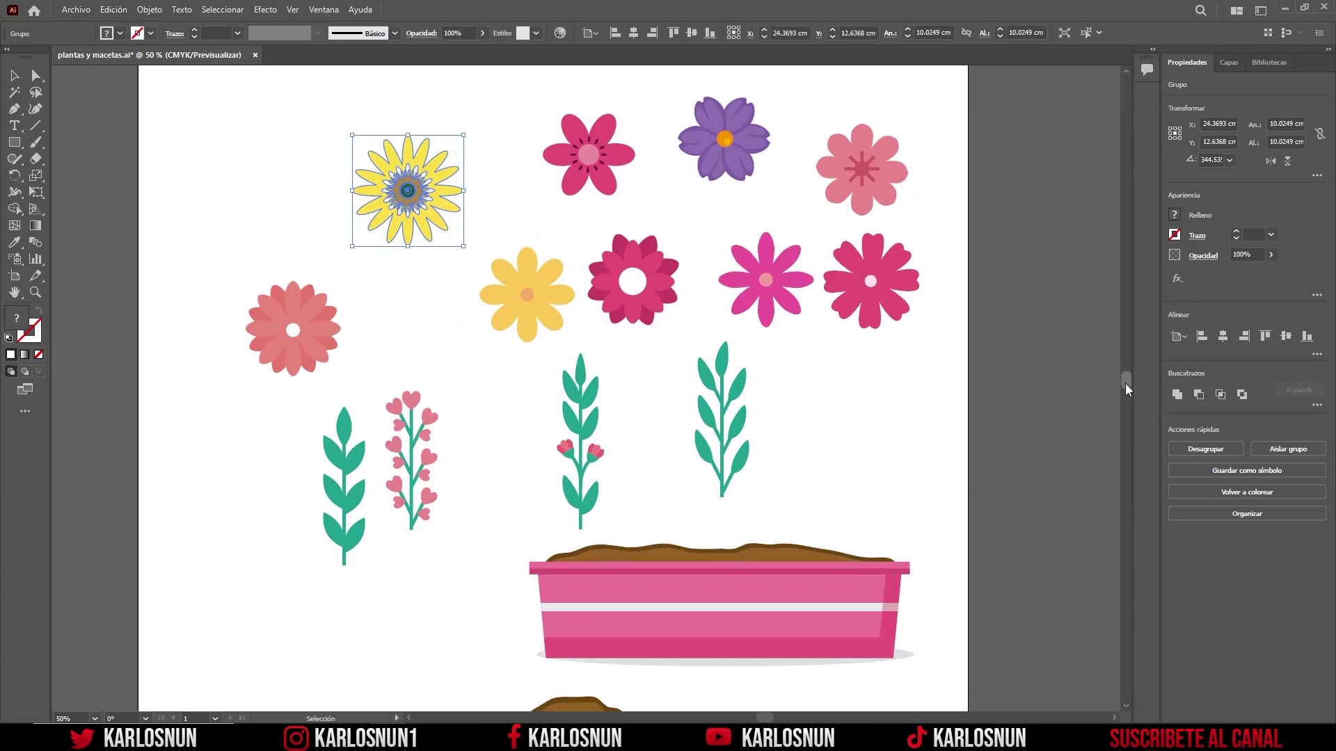
scroll(1129, 389, down, 1)
drag(467, 523, 933, 606)
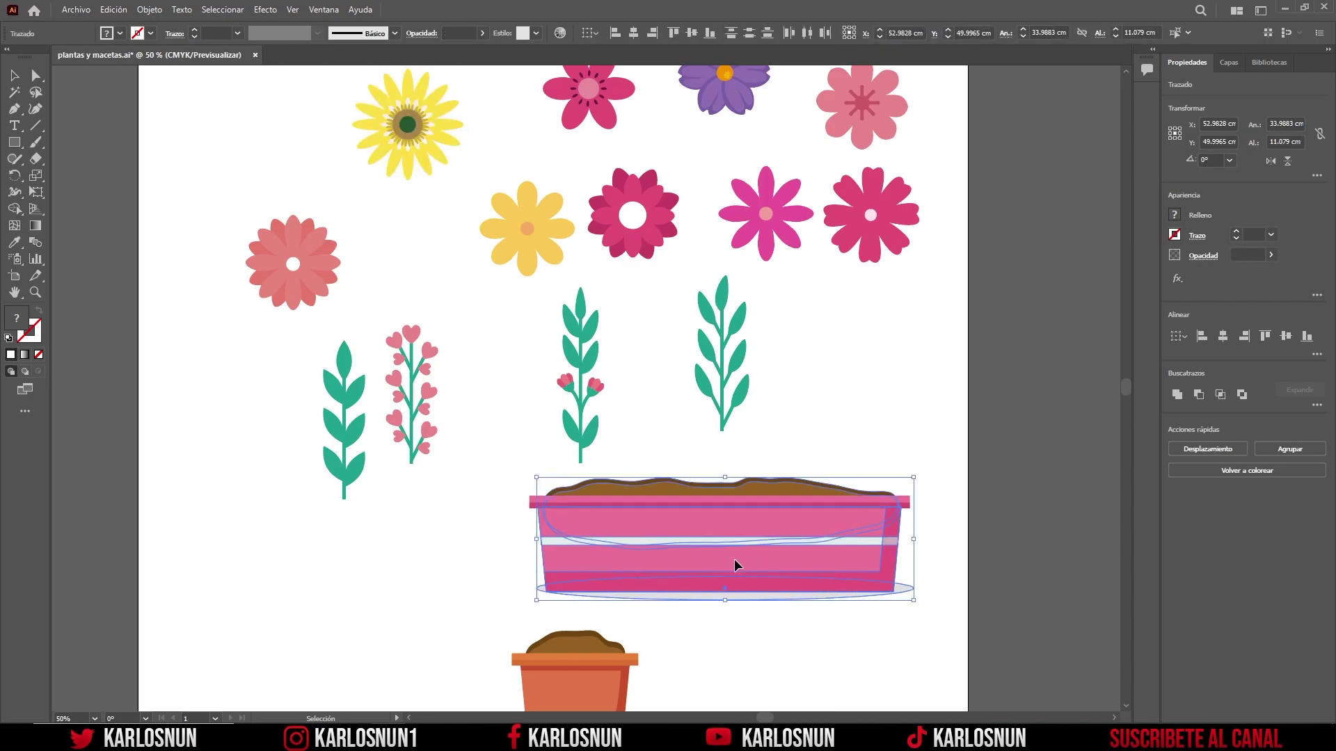
drag(737, 565, 484, 717)
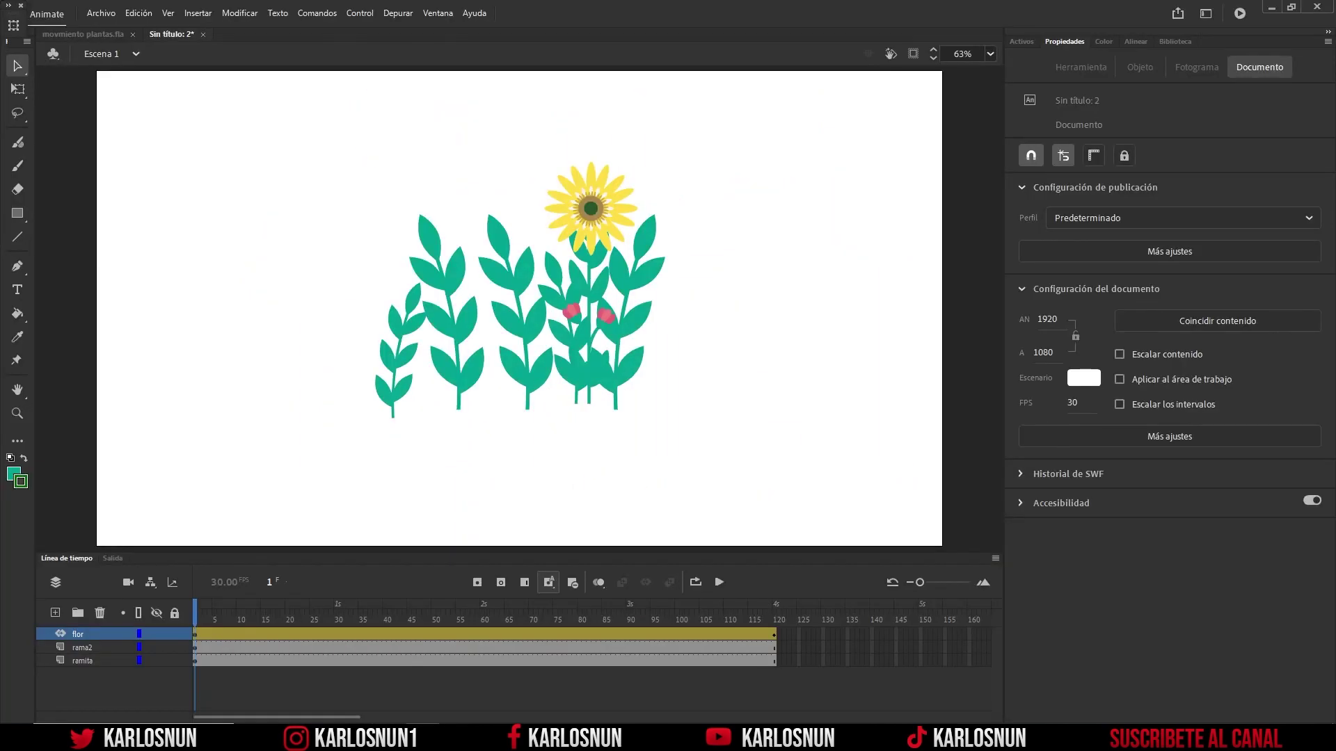
key(ctrl+v)
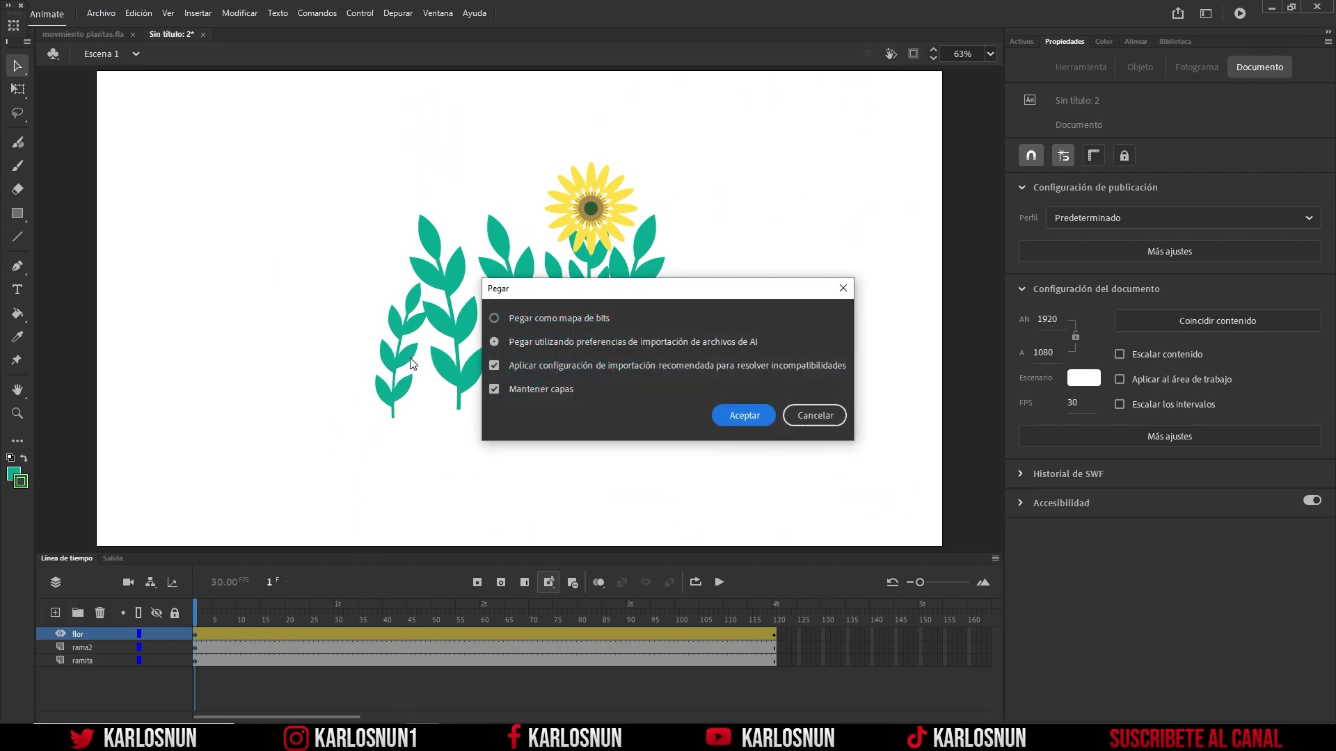
click(731, 416)
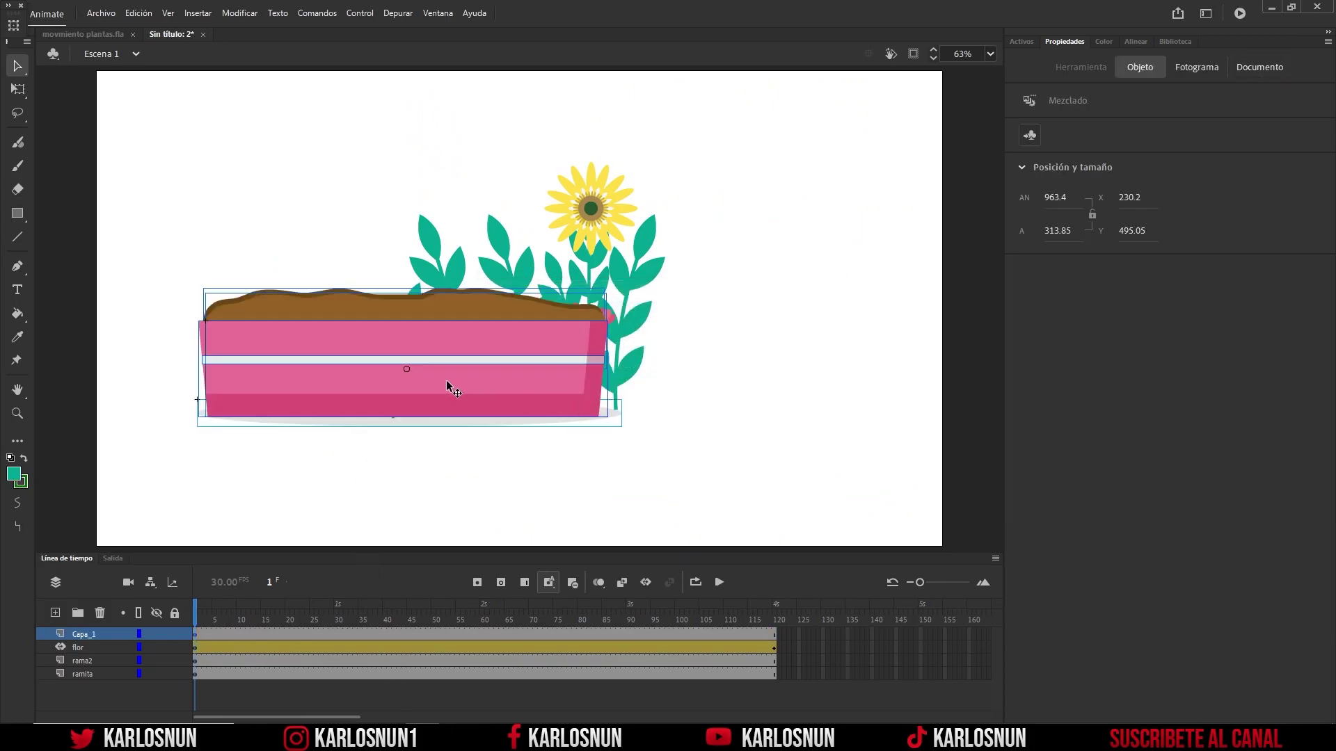
Step: Place the planter over the stem bases at about X 438.55, Y 630.8, and rename its layer as macetero
drag(441, 384, 530, 437)
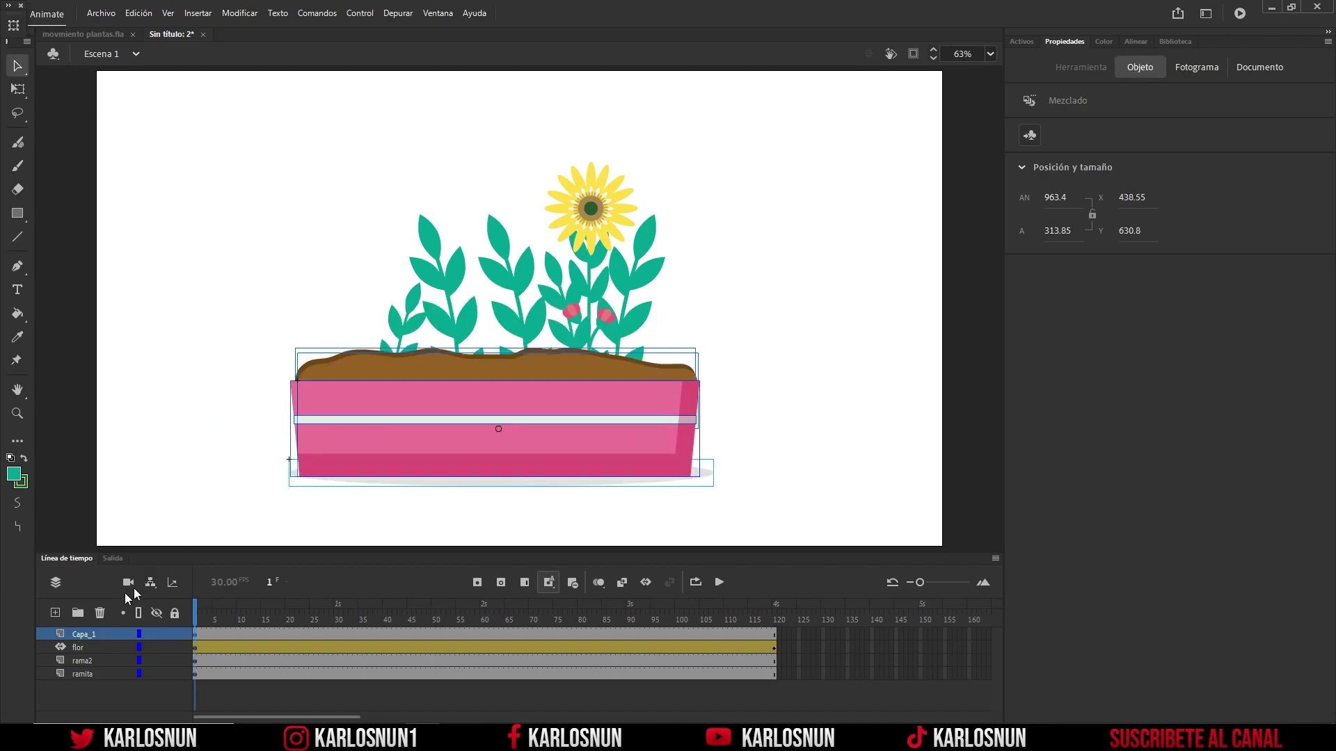
double_click(89, 634)
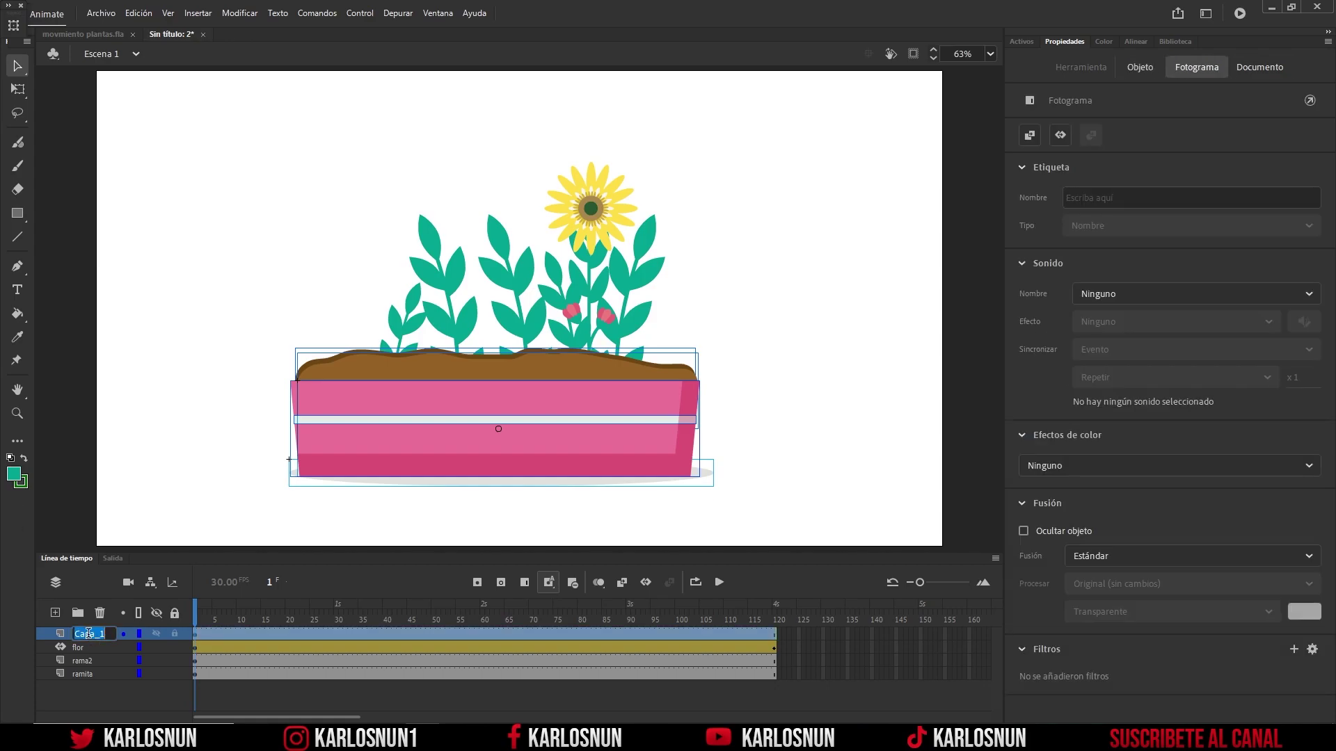
text(macetero)
Step: Test the movie to check the plants swaying and the flower turning behind the planter, and deselect everything
click(1238, 15)
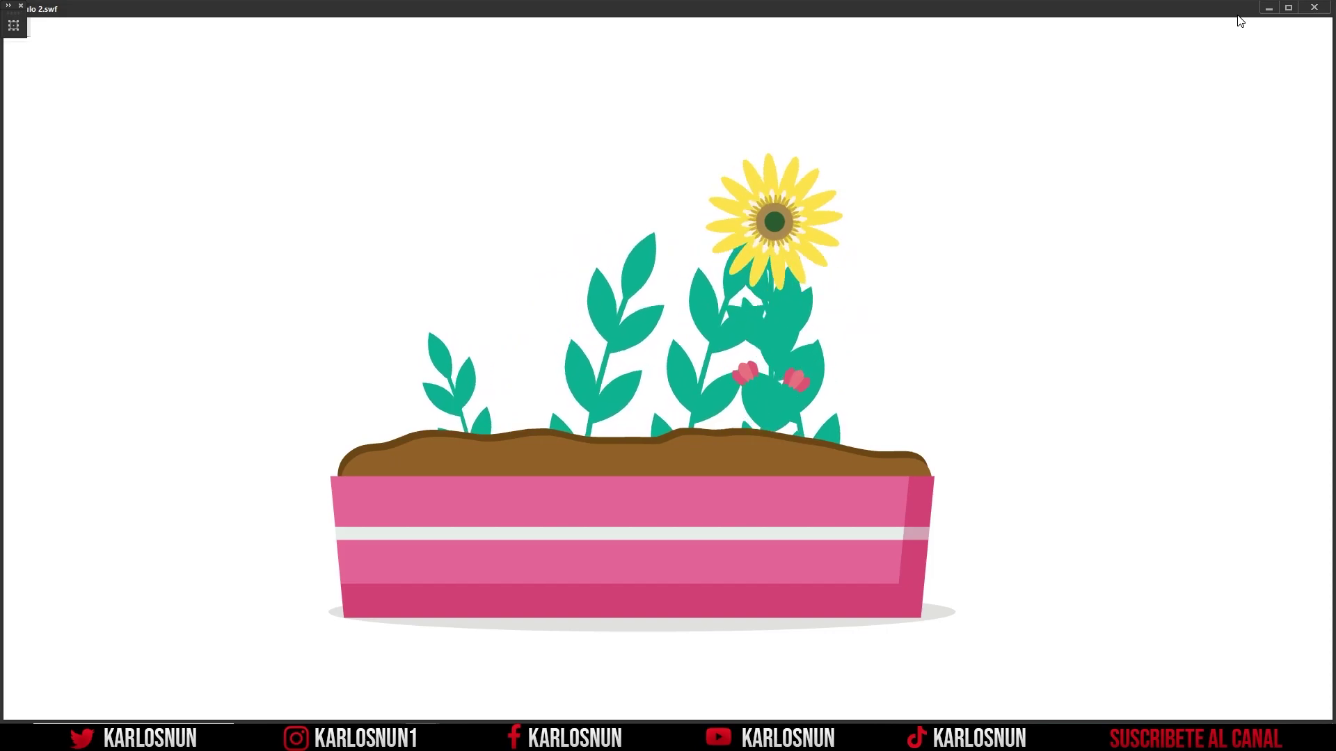
click(1315, 9)
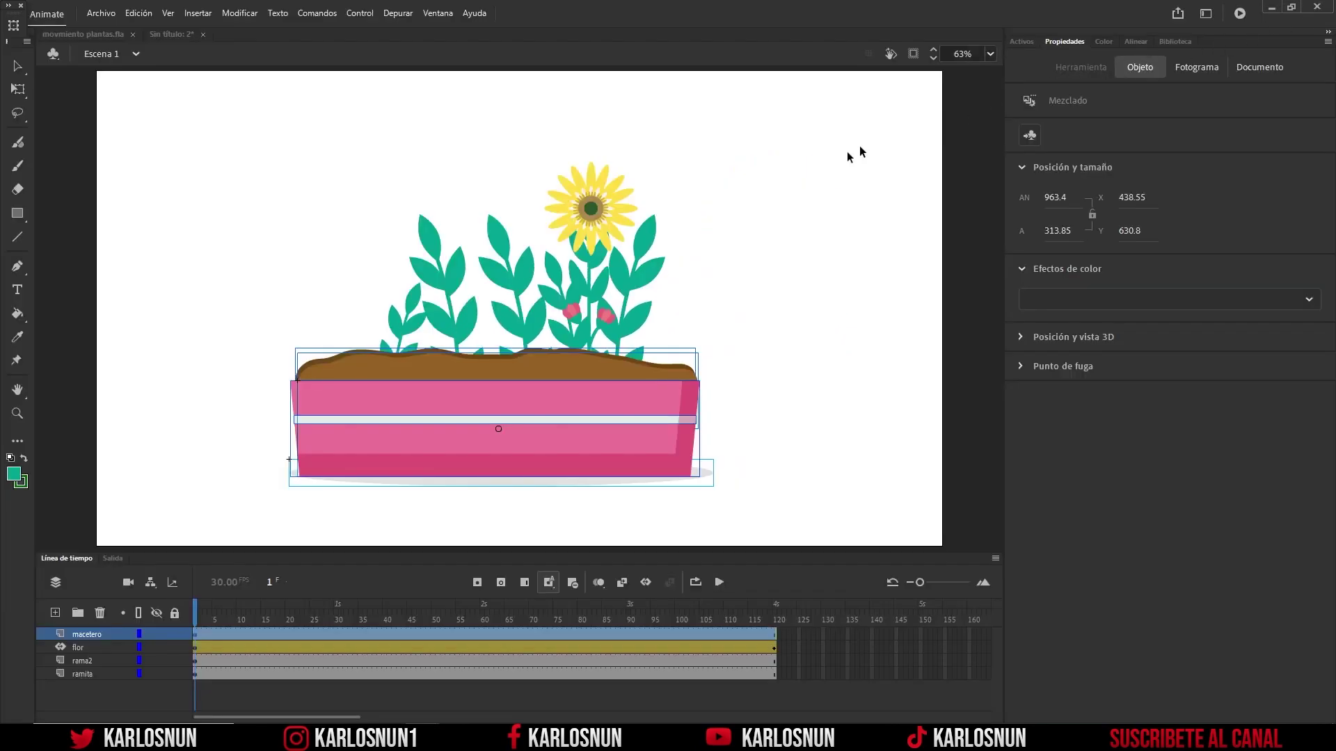
click(752, 233)
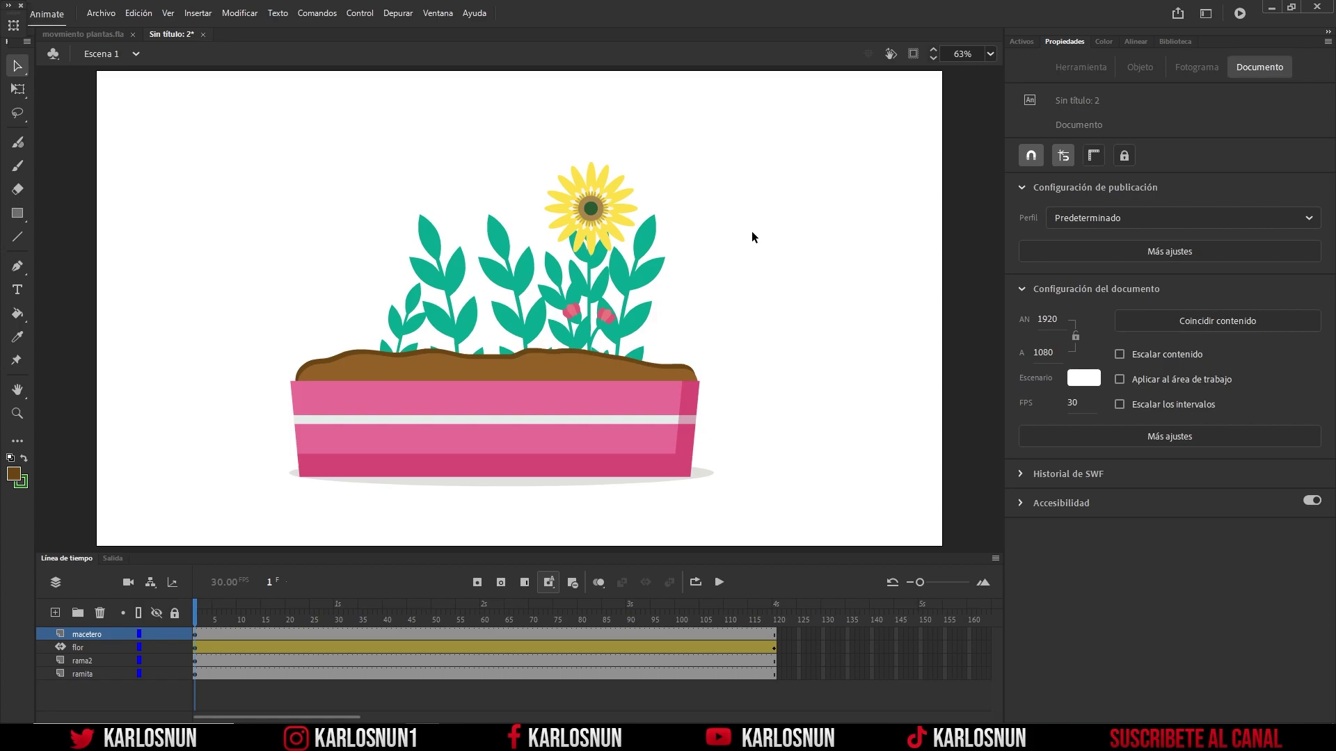
Step: Export the whole movie as a 1920 by 1080 H.264 video with the YouTube 1080p preset, starting the Adobe Media Encoder queue immediately
click(108, 16)
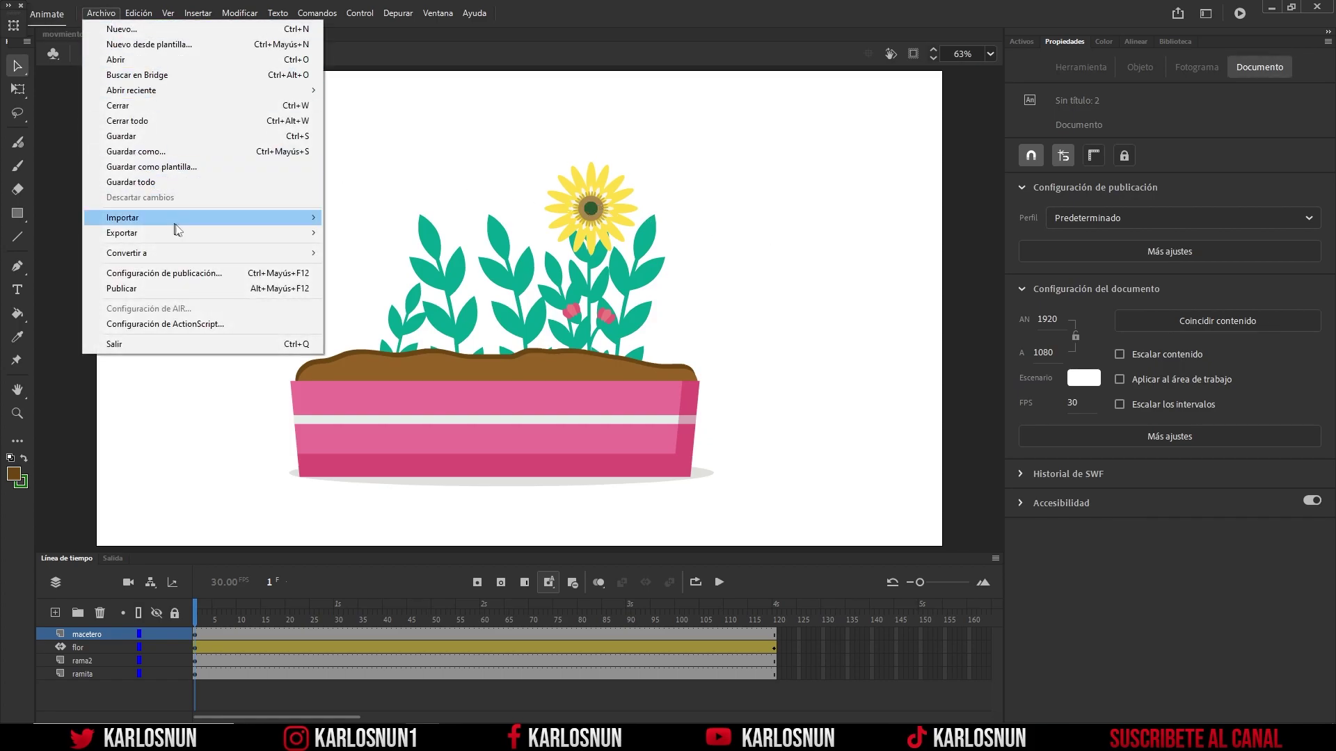
mouse_move(186, 231)
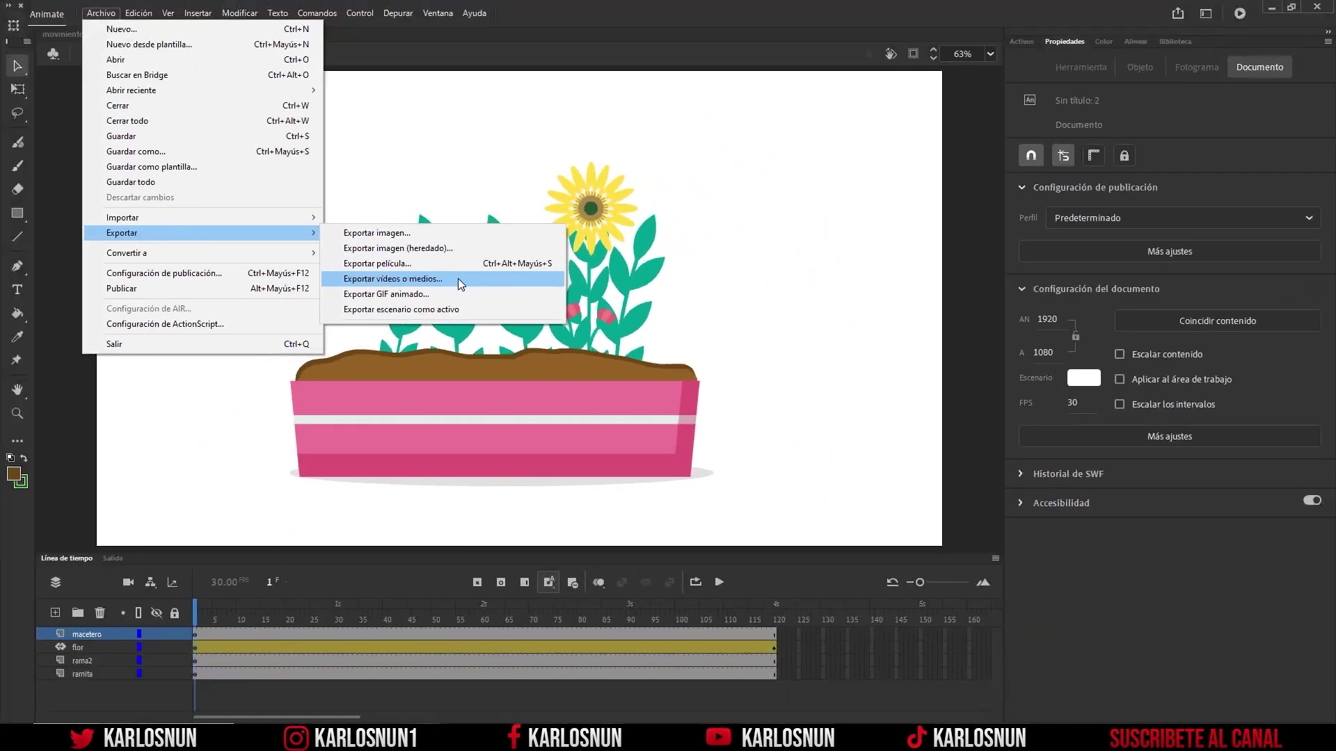
click(458, 279)
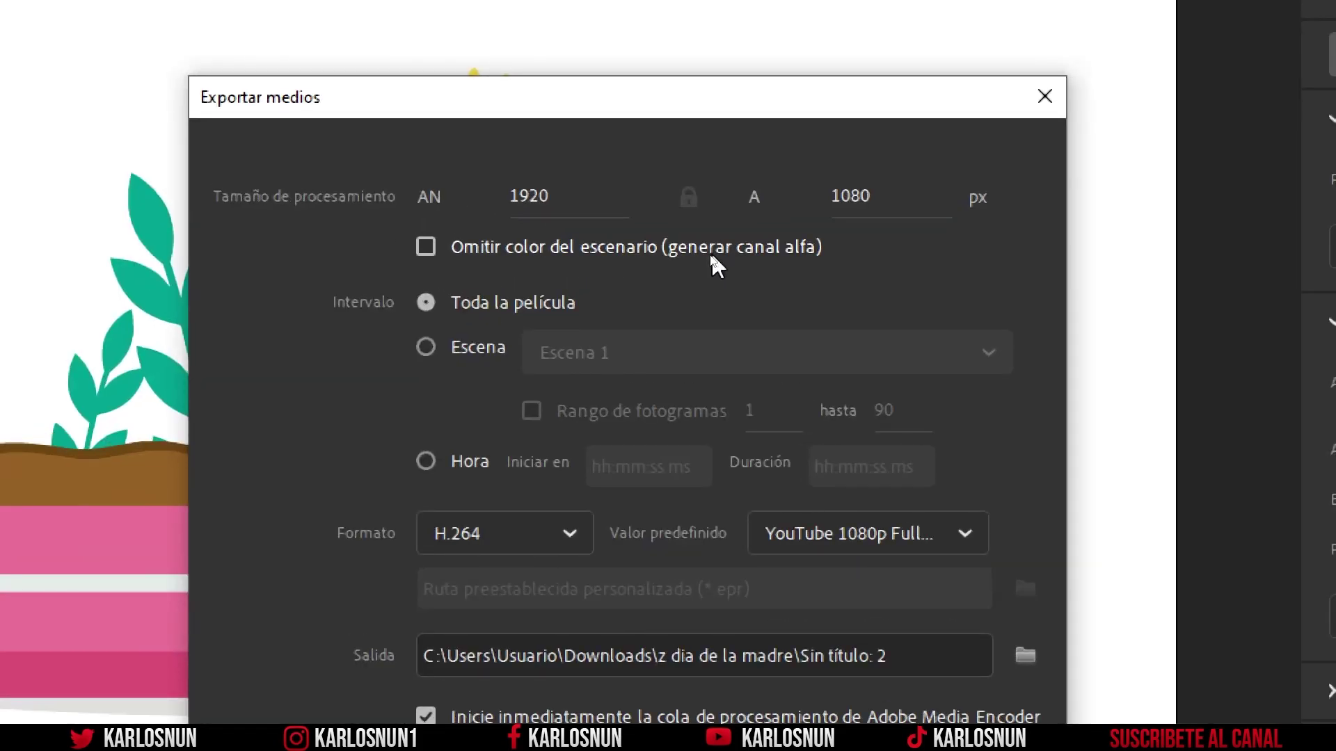
click(711, 252)
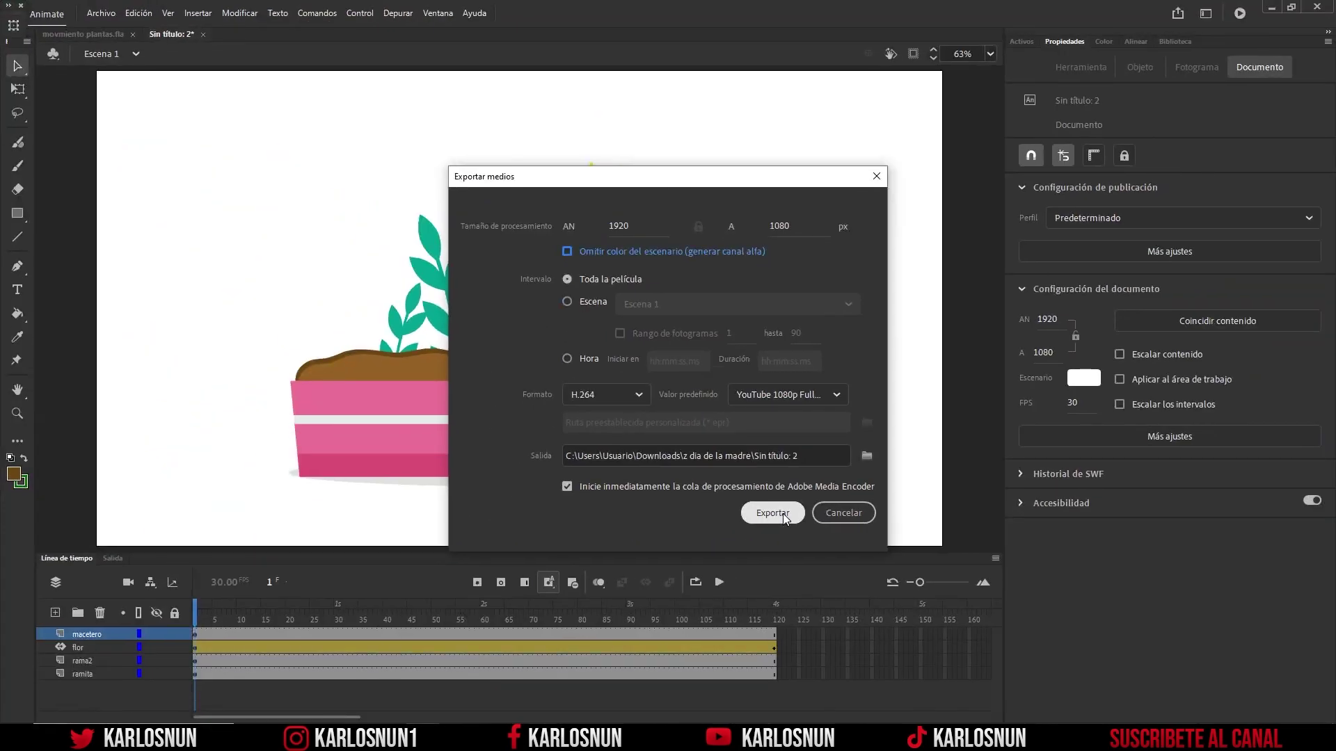
click(772, 513)
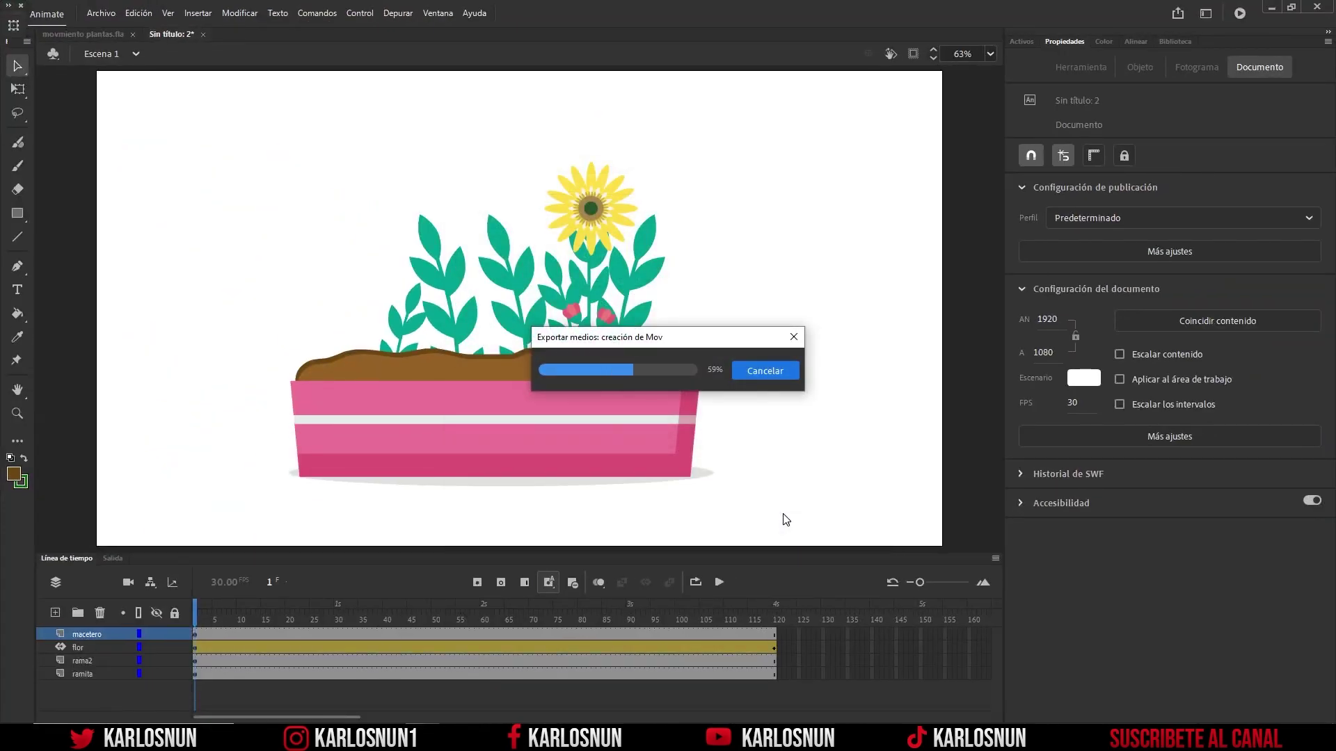